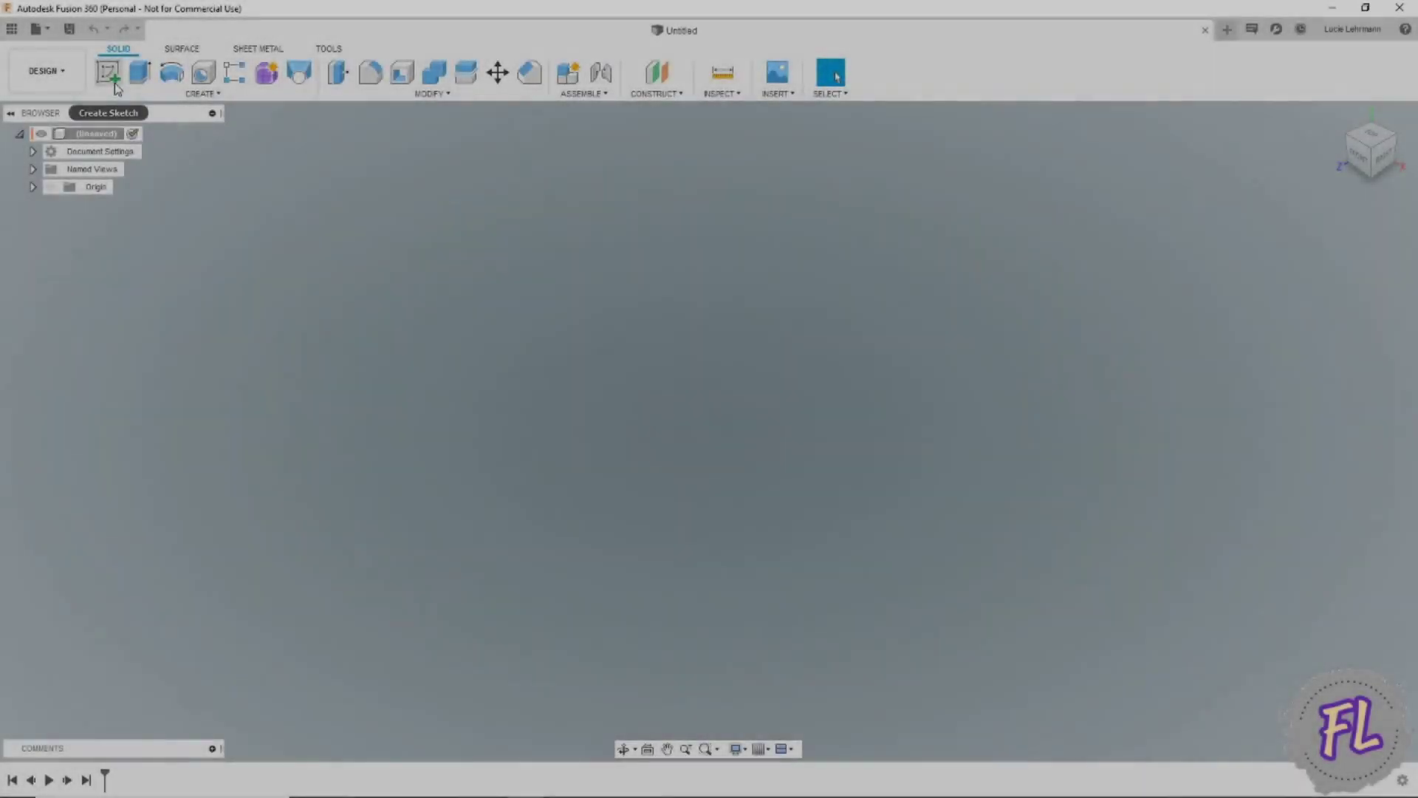
Start a new sketch so the origin planes appear for plane selection
left_click(111, 74)
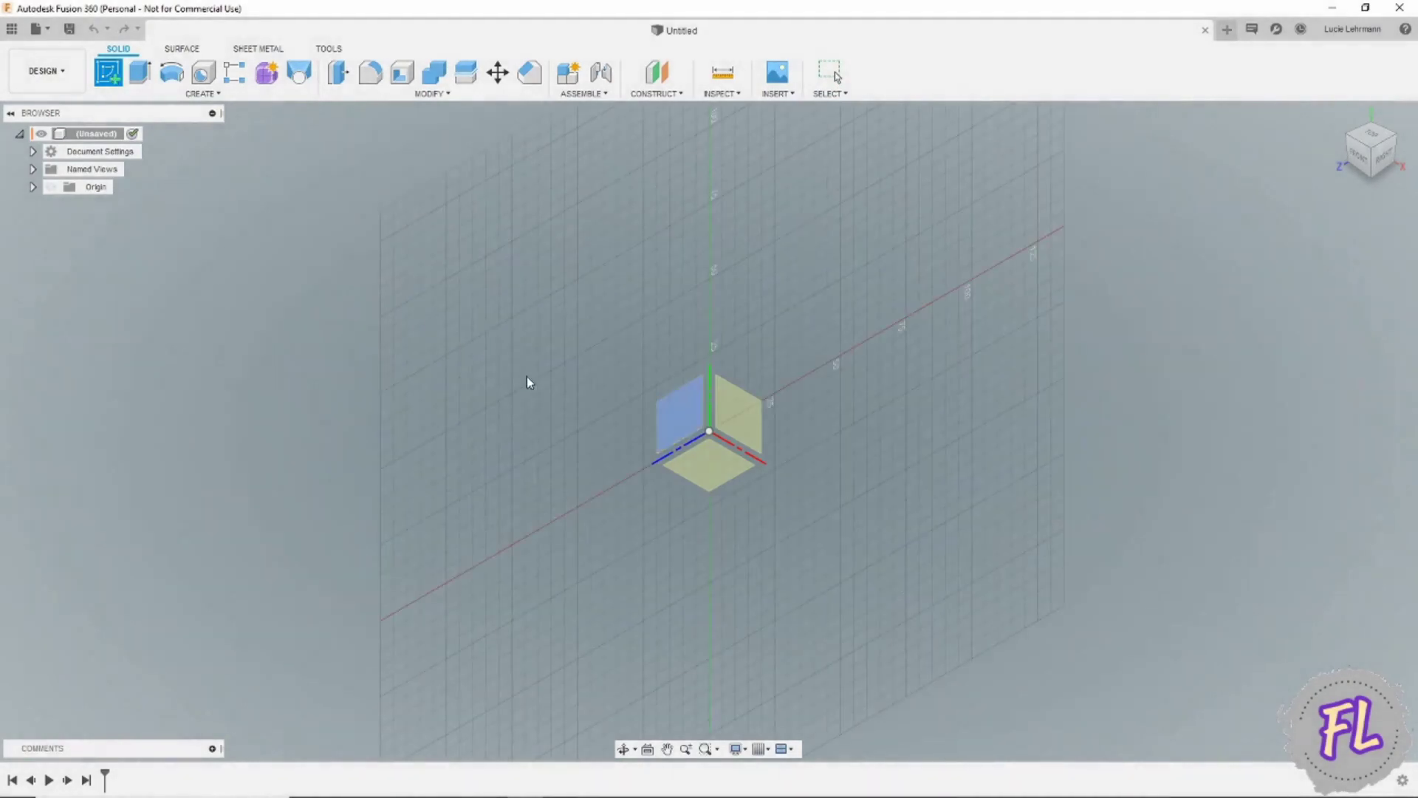
On the side plane, draw a 14.90 mm (29.8/2) horizontal line from the origin
left_click(697, 427)
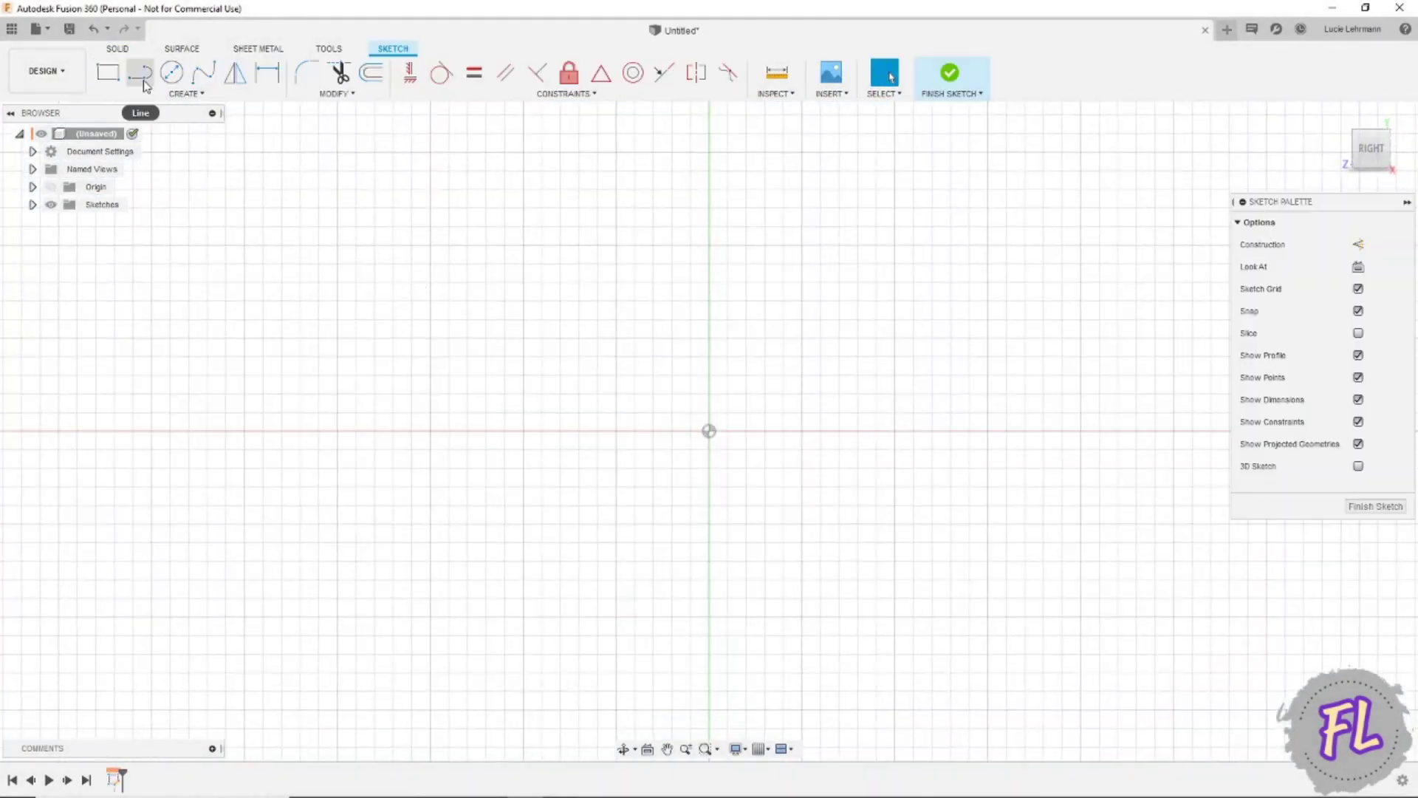
left_click(144, 81)
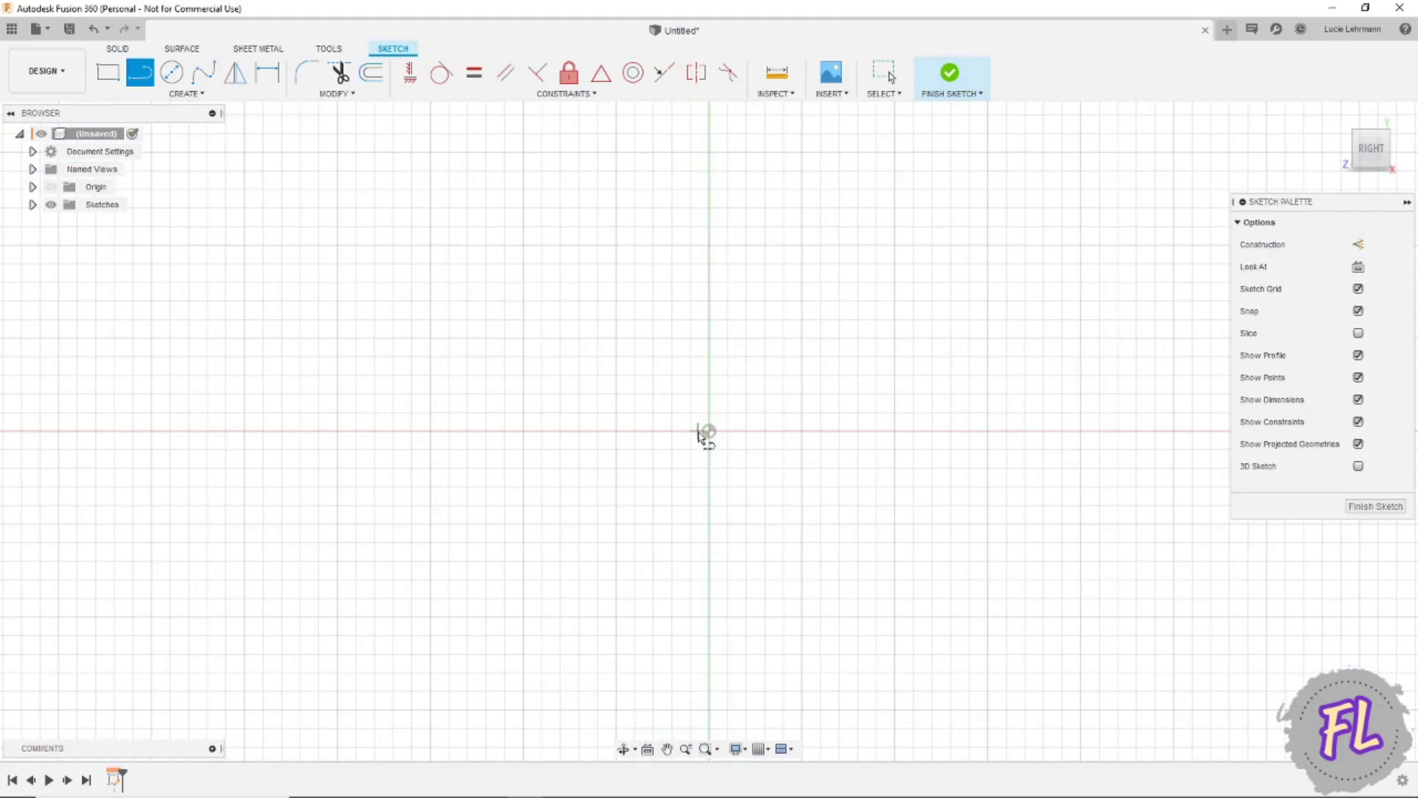
left_click(708, 431)
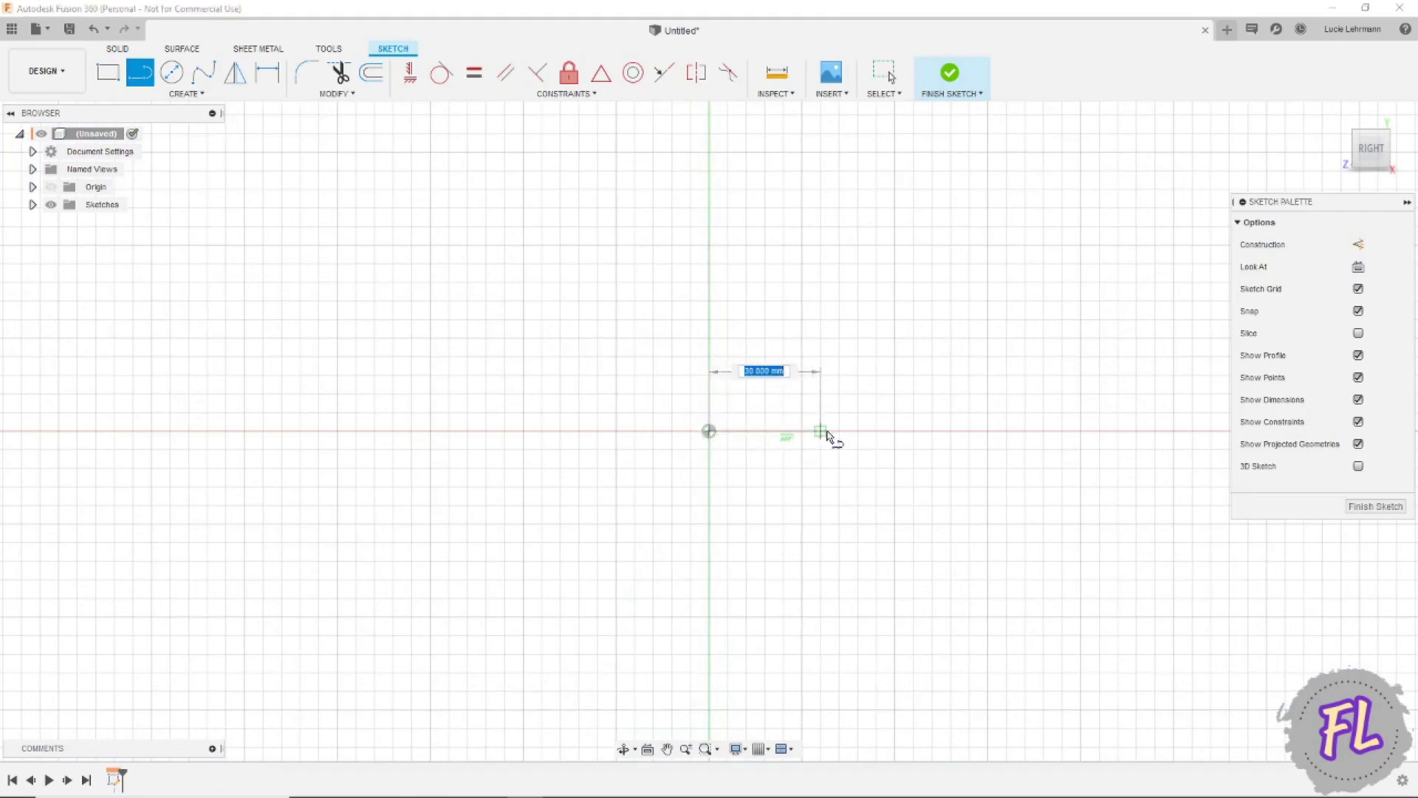
type("2")
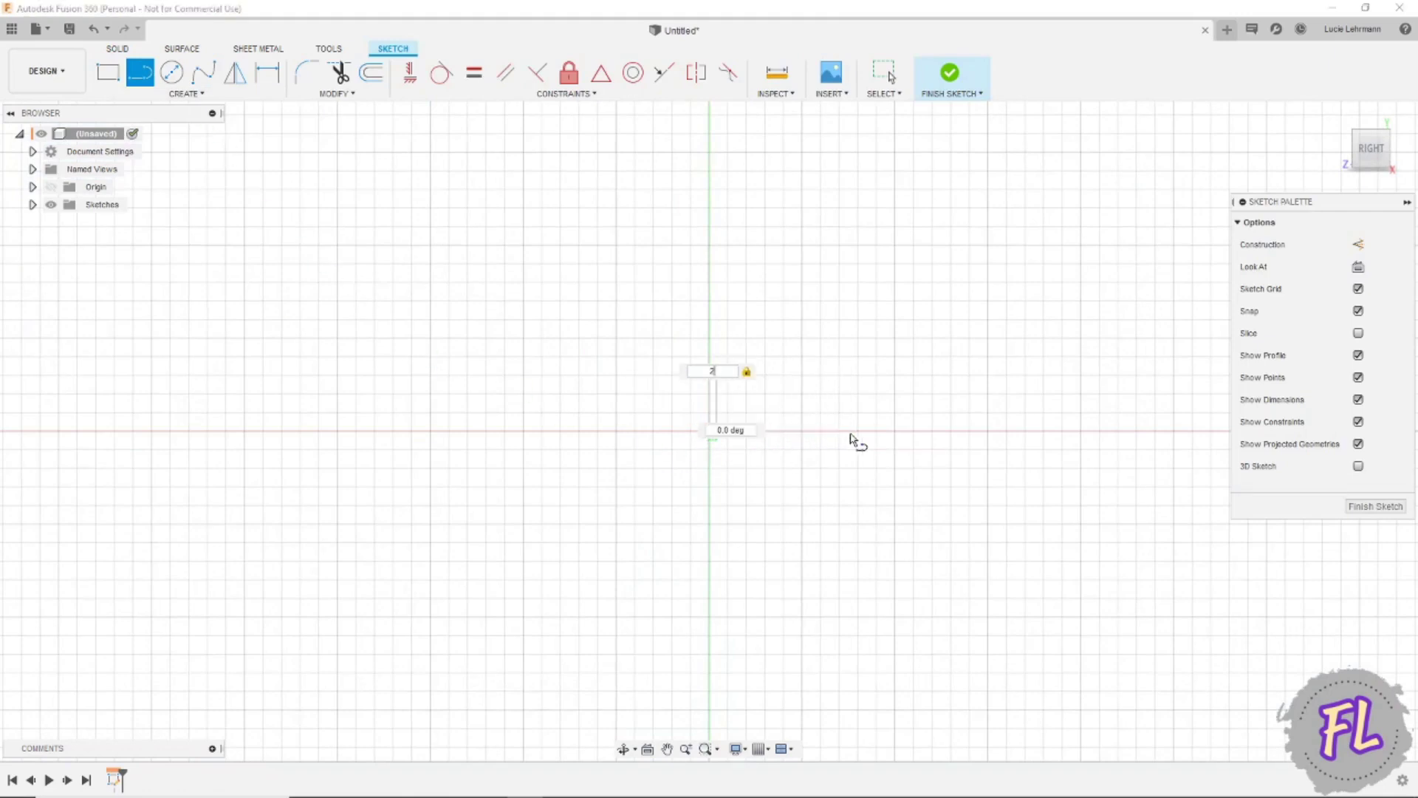
type("9.81")
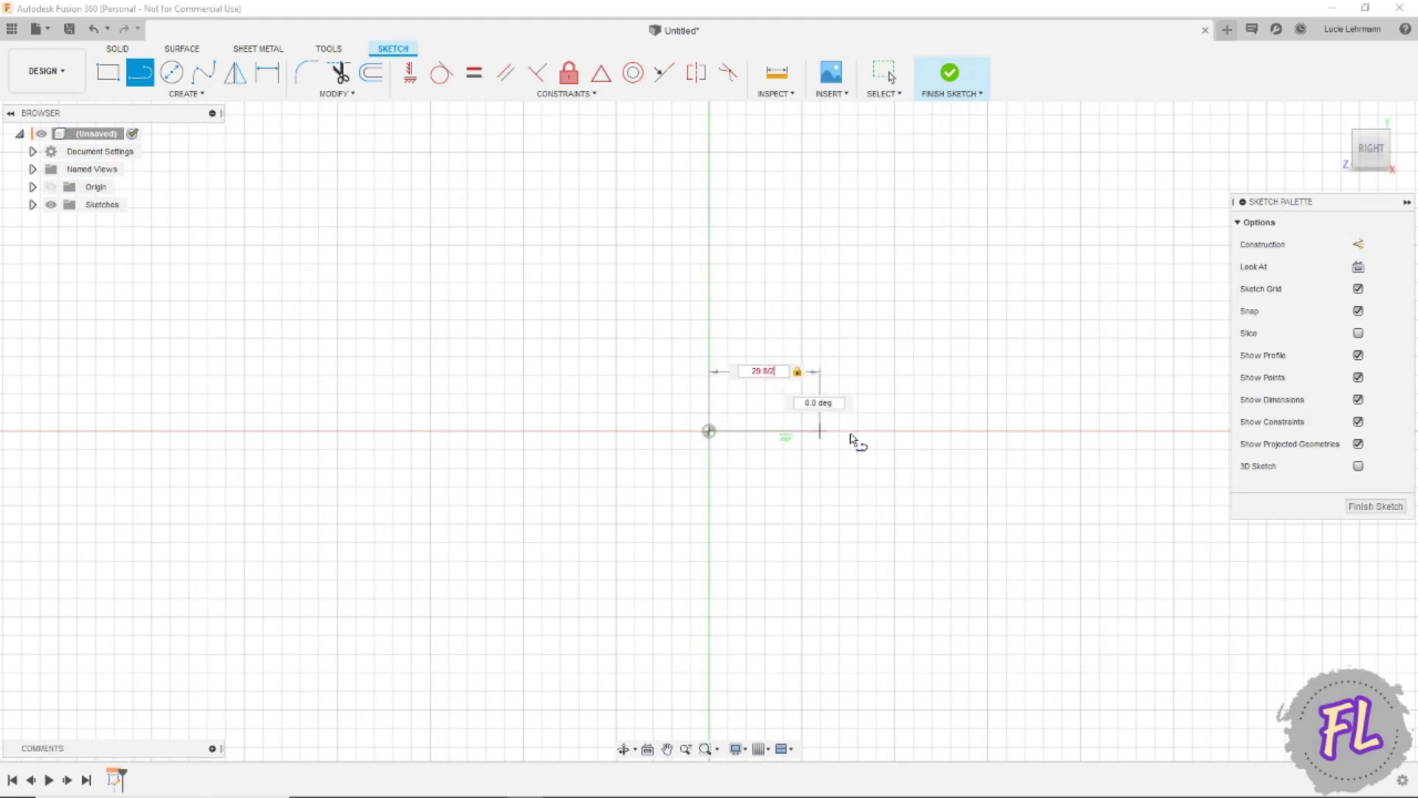
key("Tab")
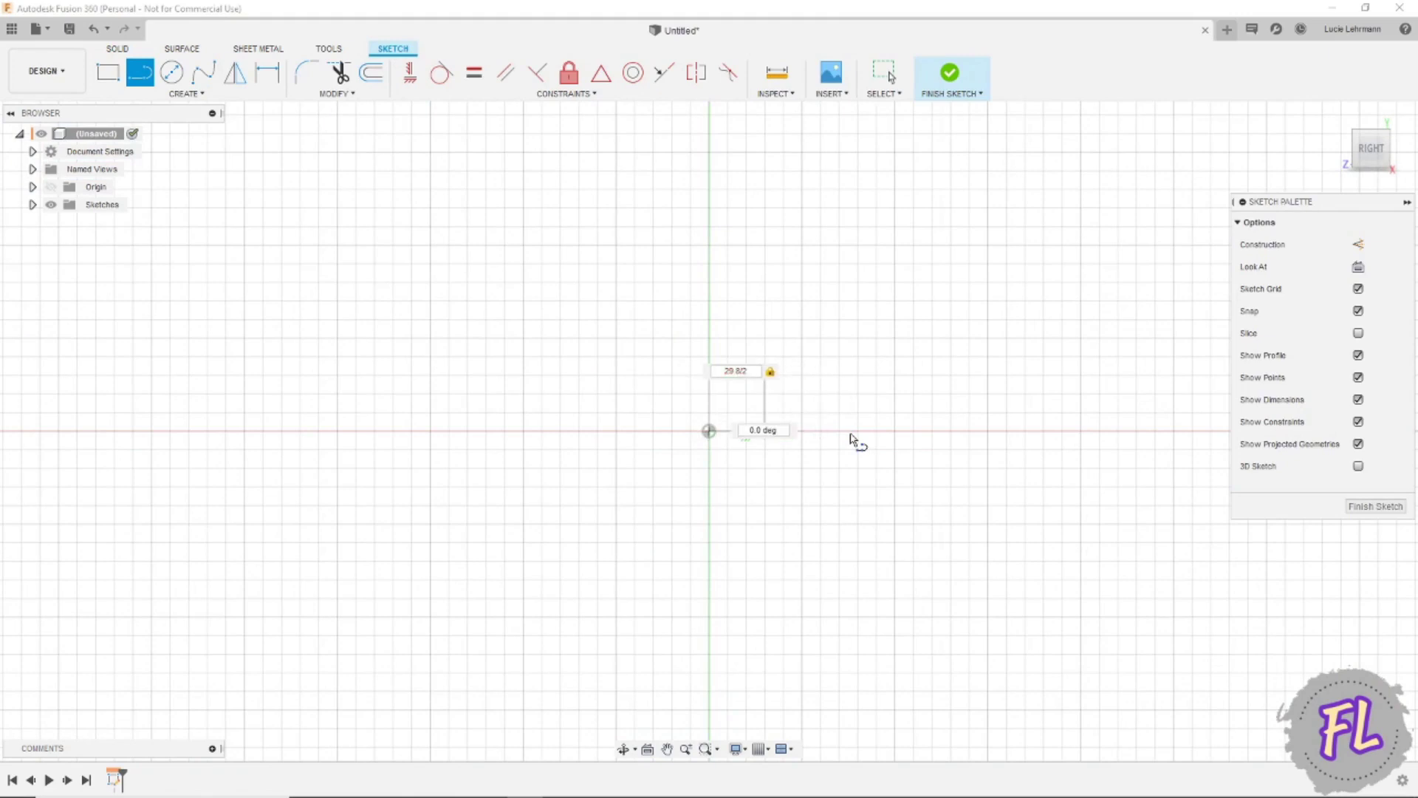
key("Return")
key("Escape")
scroll(853, 440, "up", 3)
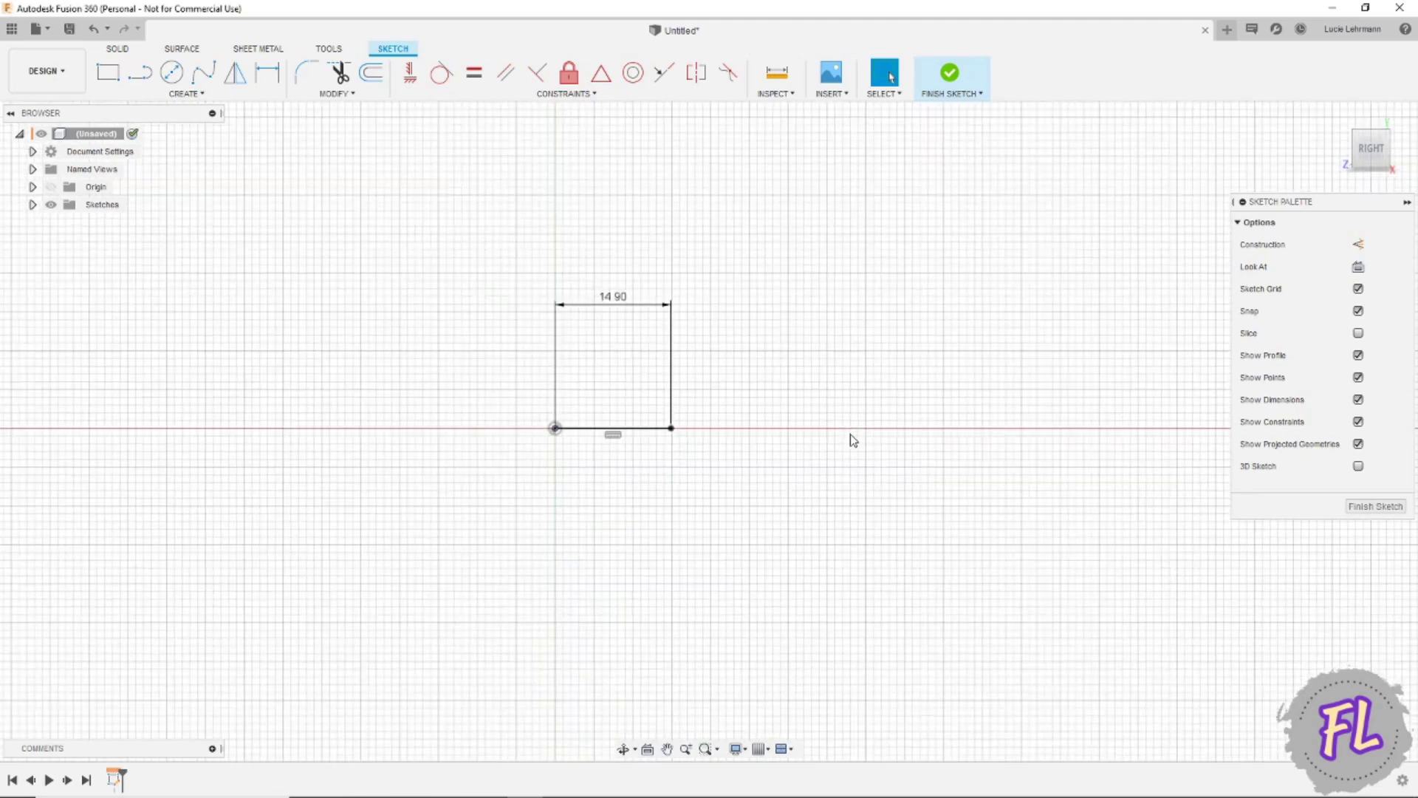
scroll(510, 462, "up", 3)
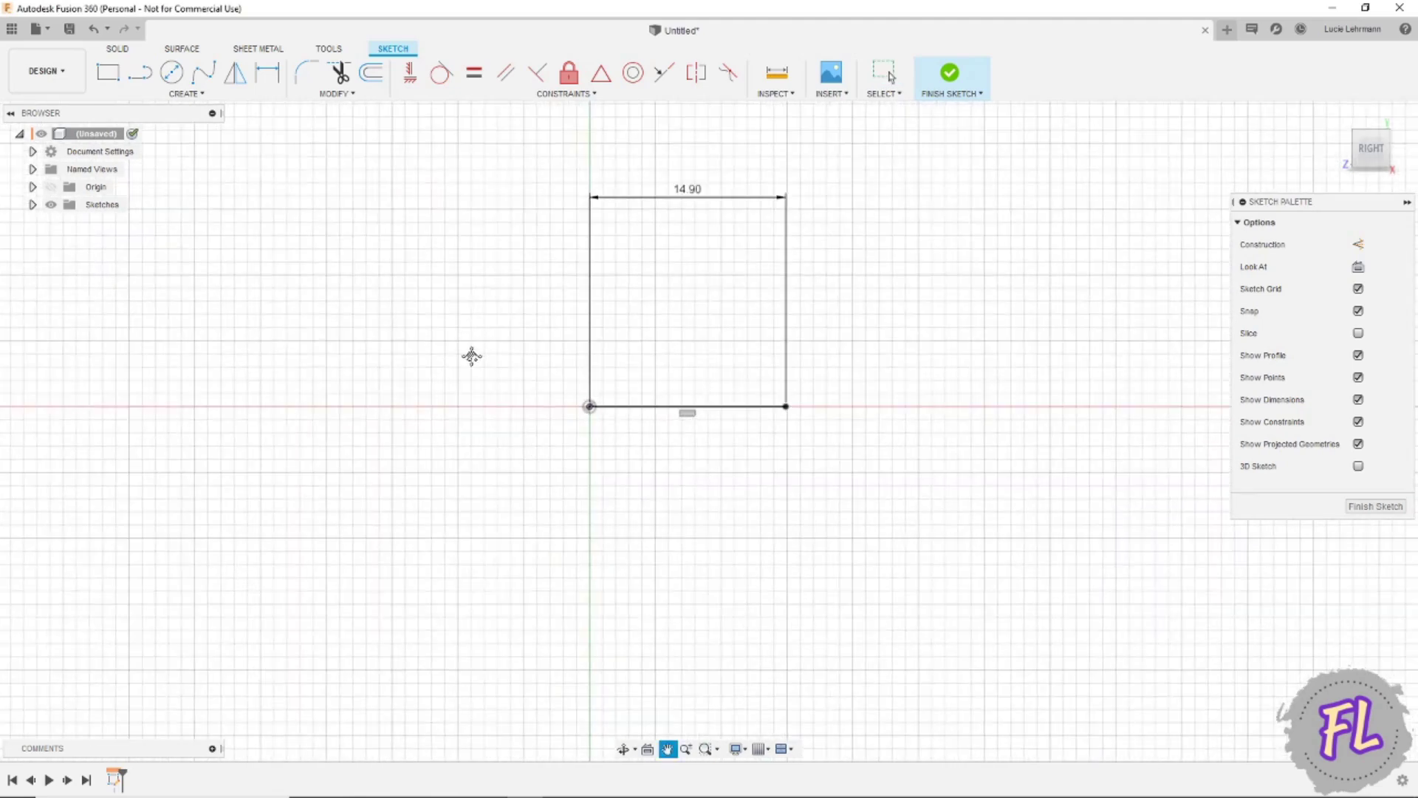
middle_click_drag(471, 355, 479, 588)
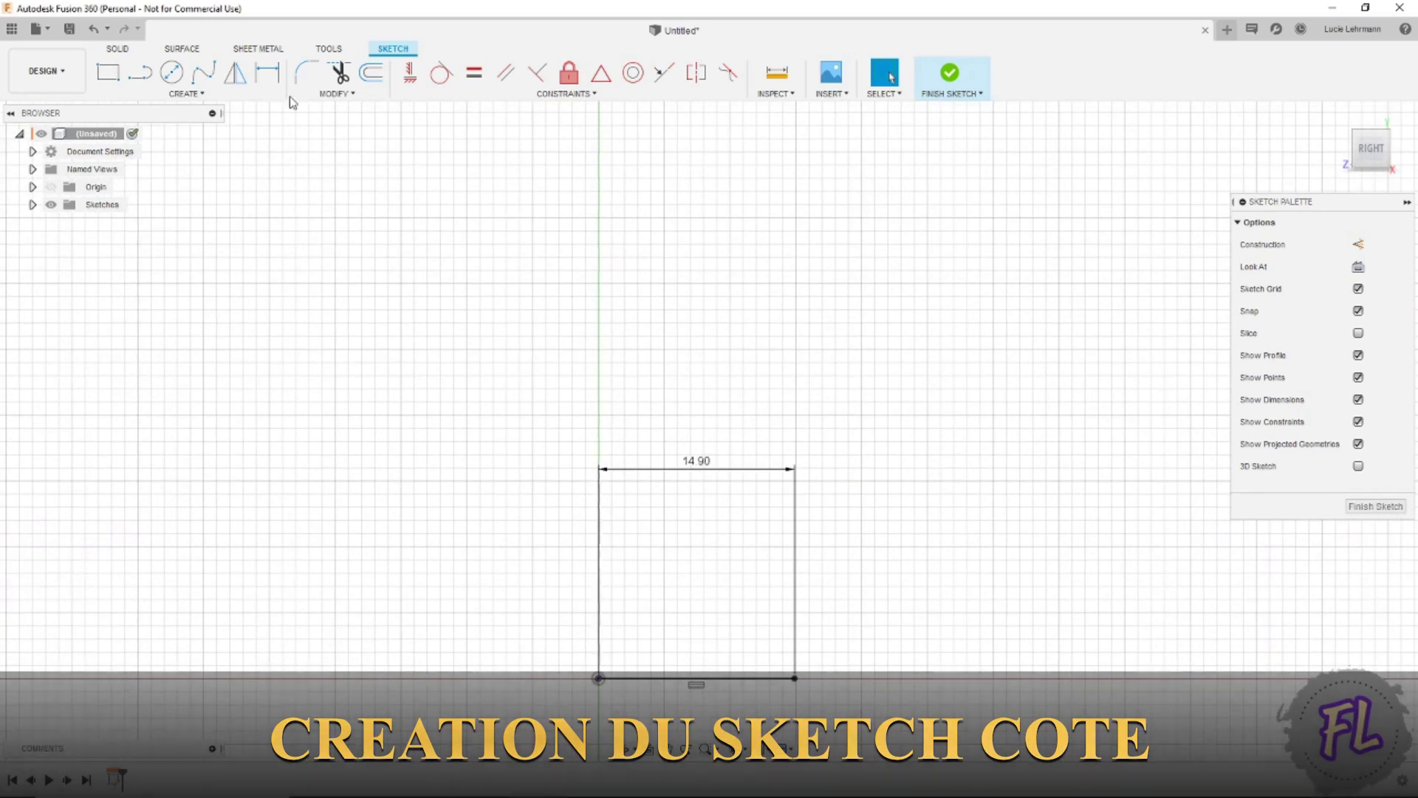
Draw a vertical line up from the origin with length 37.3+2
left_click(137, 81)
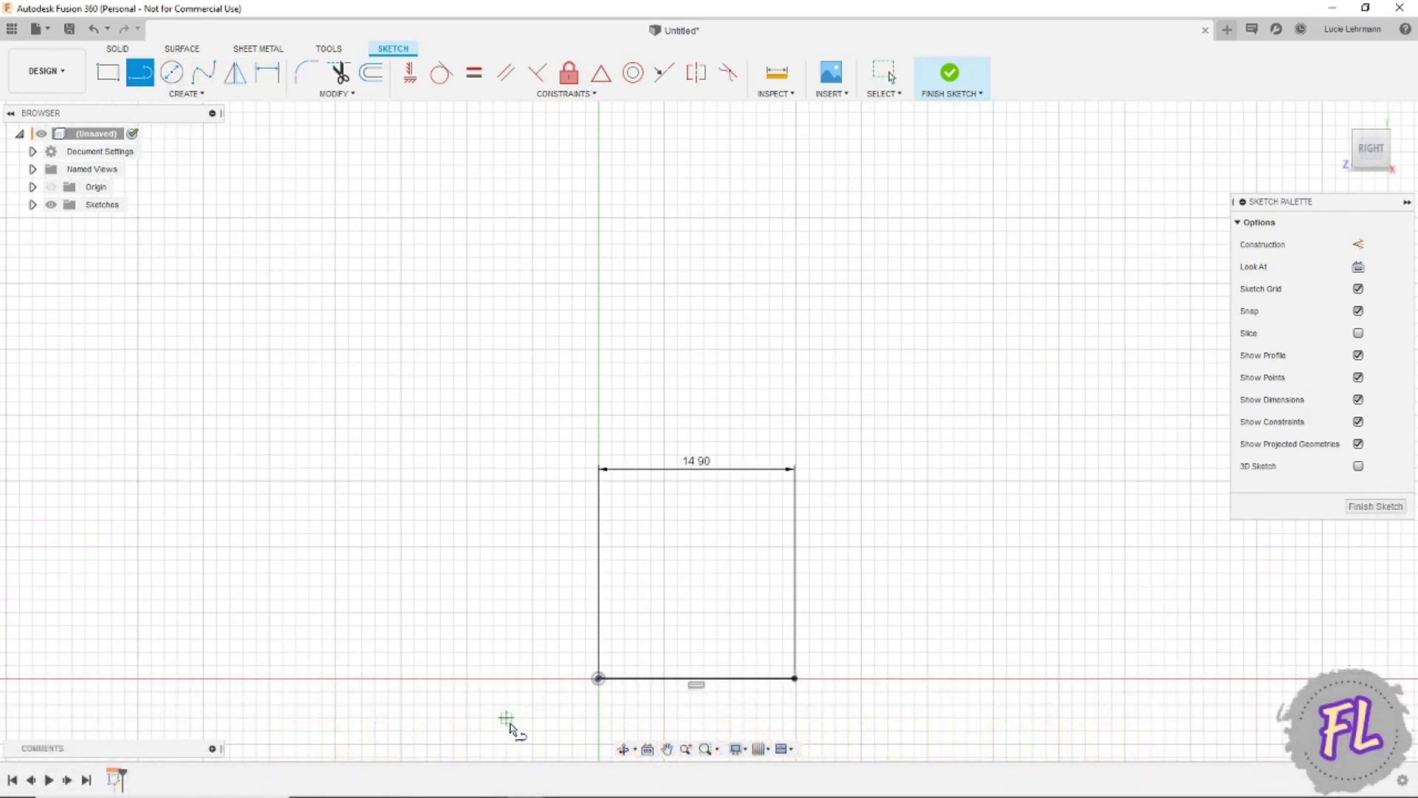
left_click(598, 677)
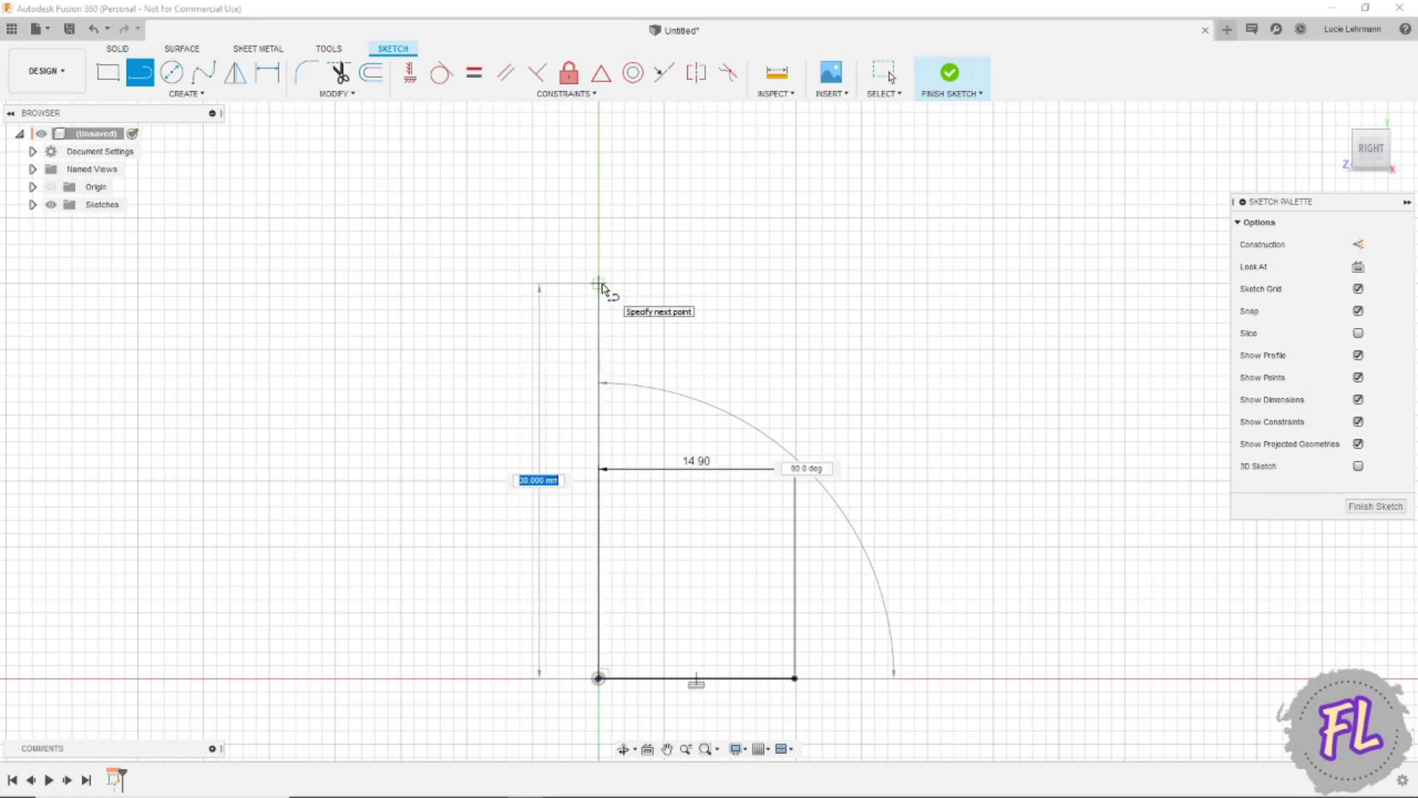
type("37.3")
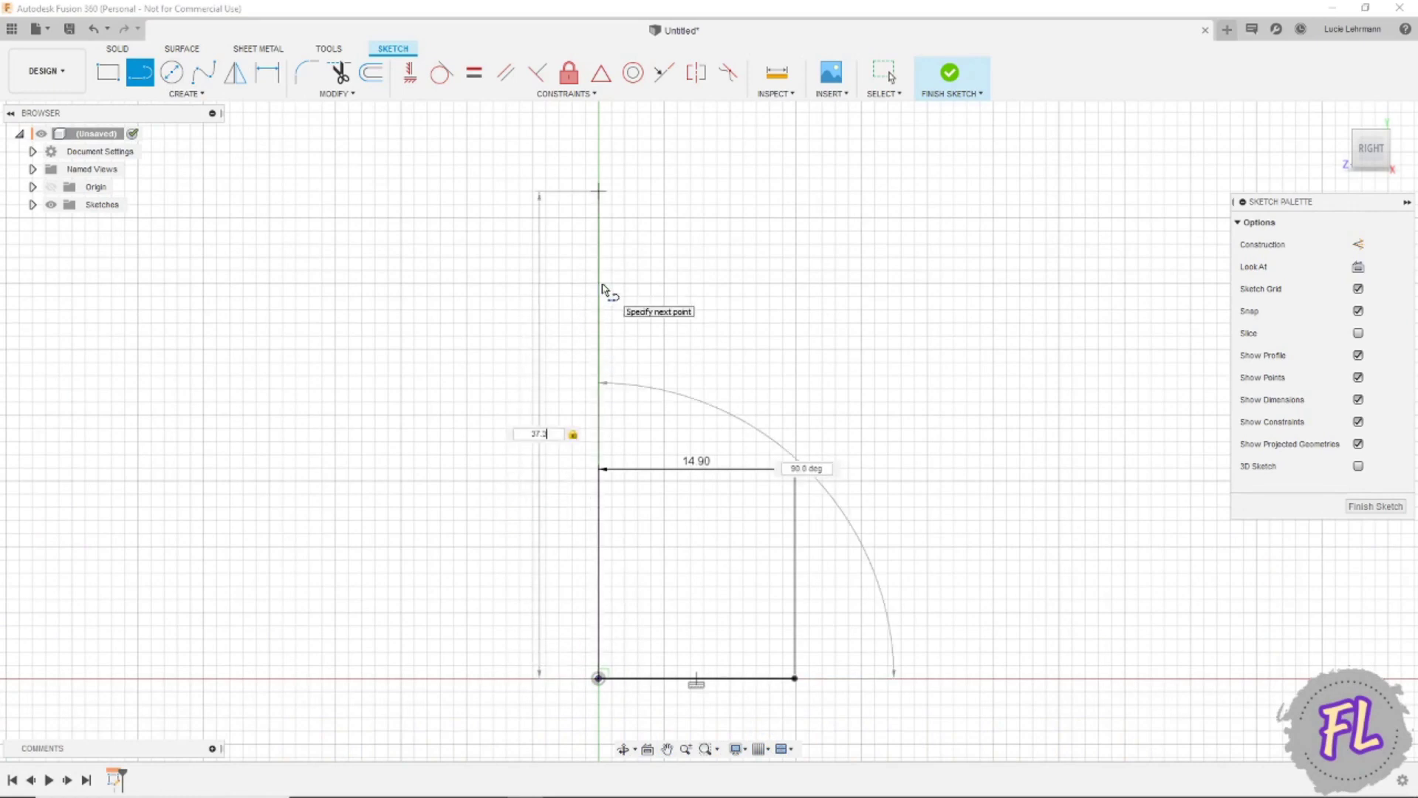
type("4")
key("Tab")
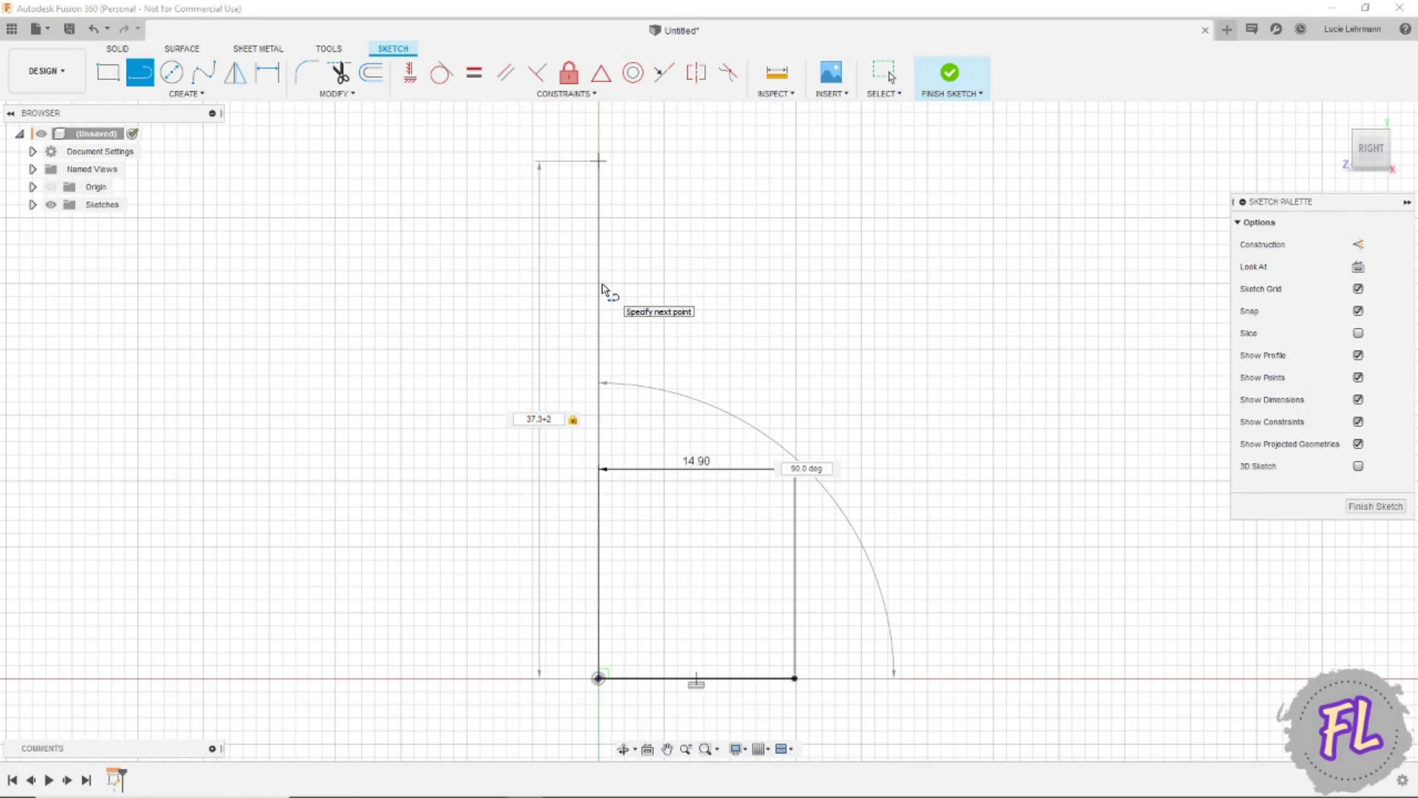
key("Return")
key("Escape")
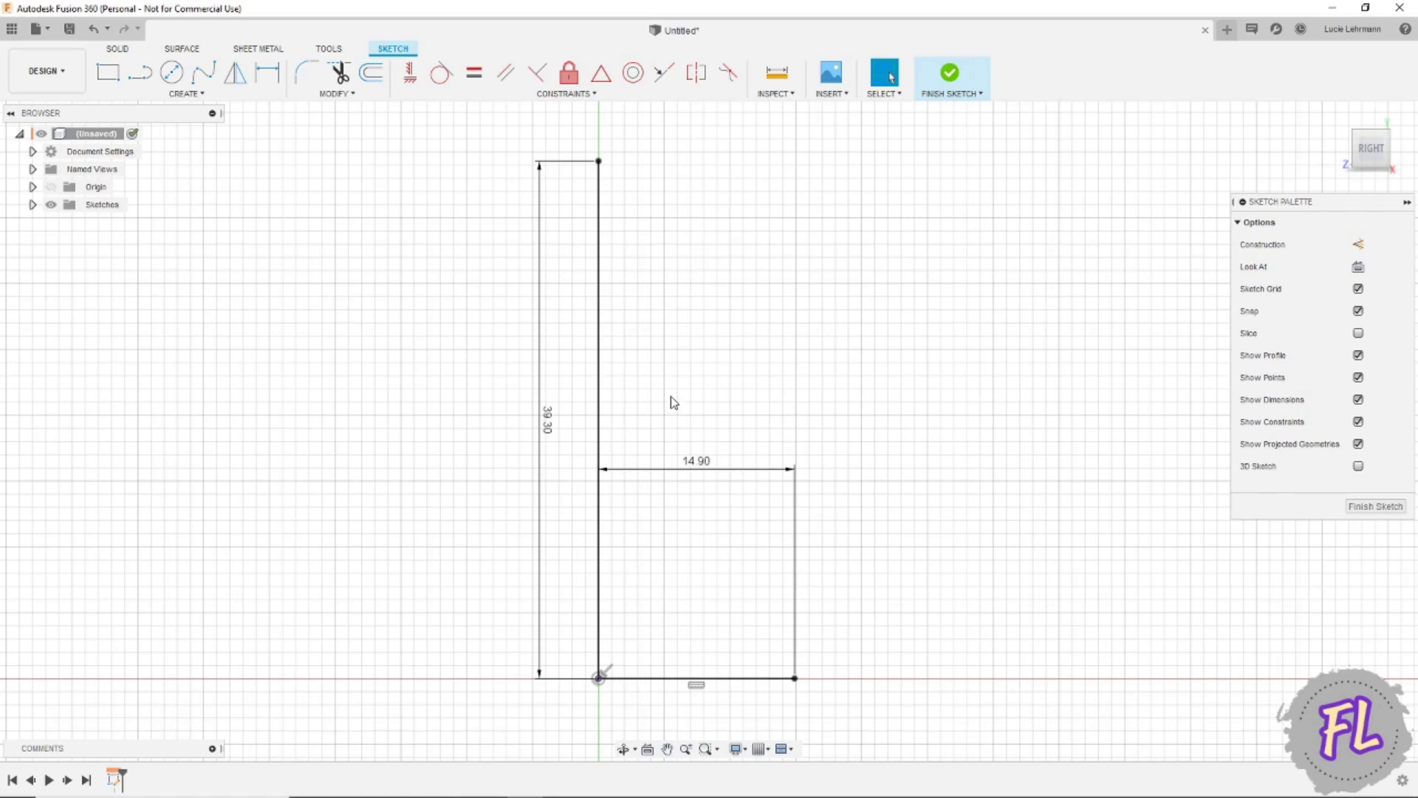
Change the vertical line's length dimension from 39.30 to 37.30
double_click(553, 424)
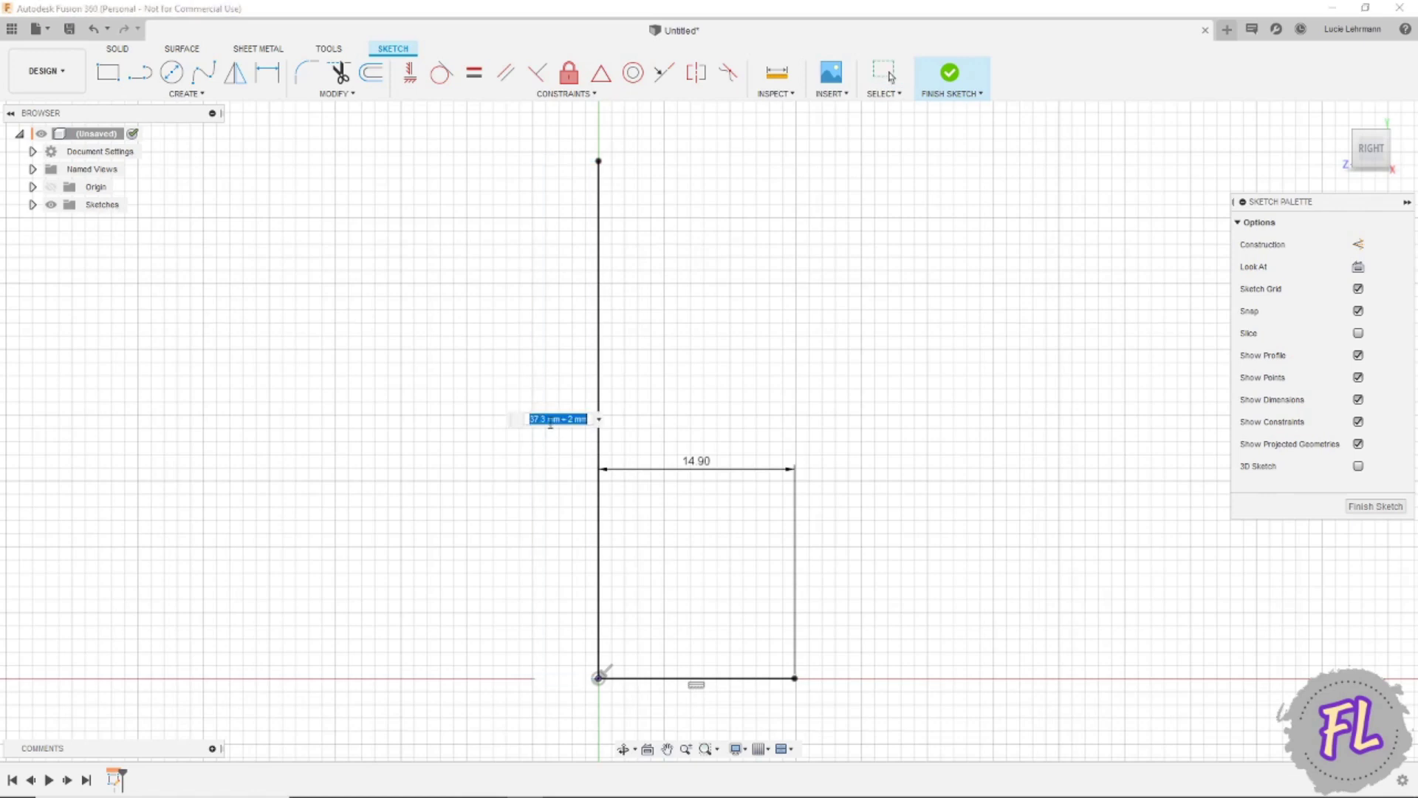
type("37.")
type("3")
key("Return")
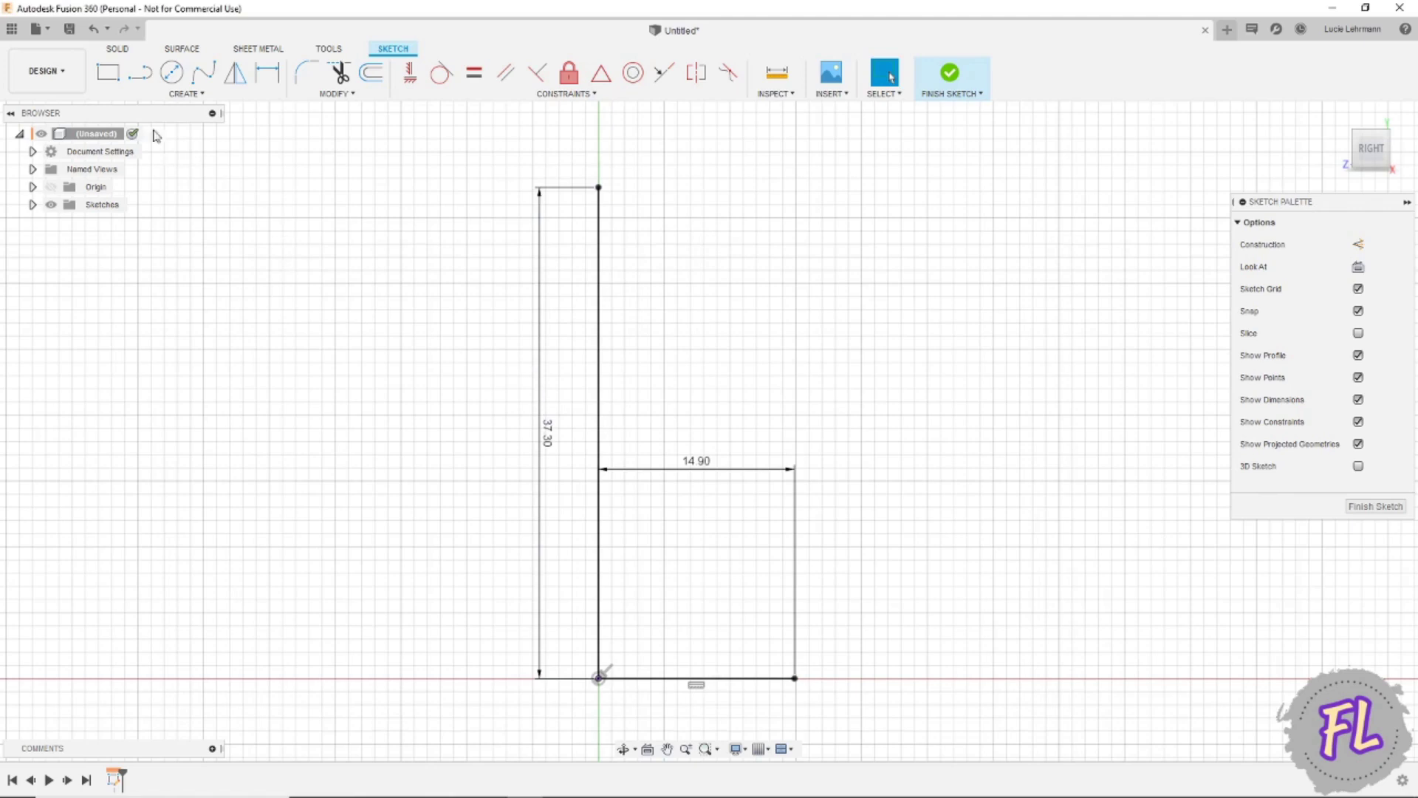
key("l")
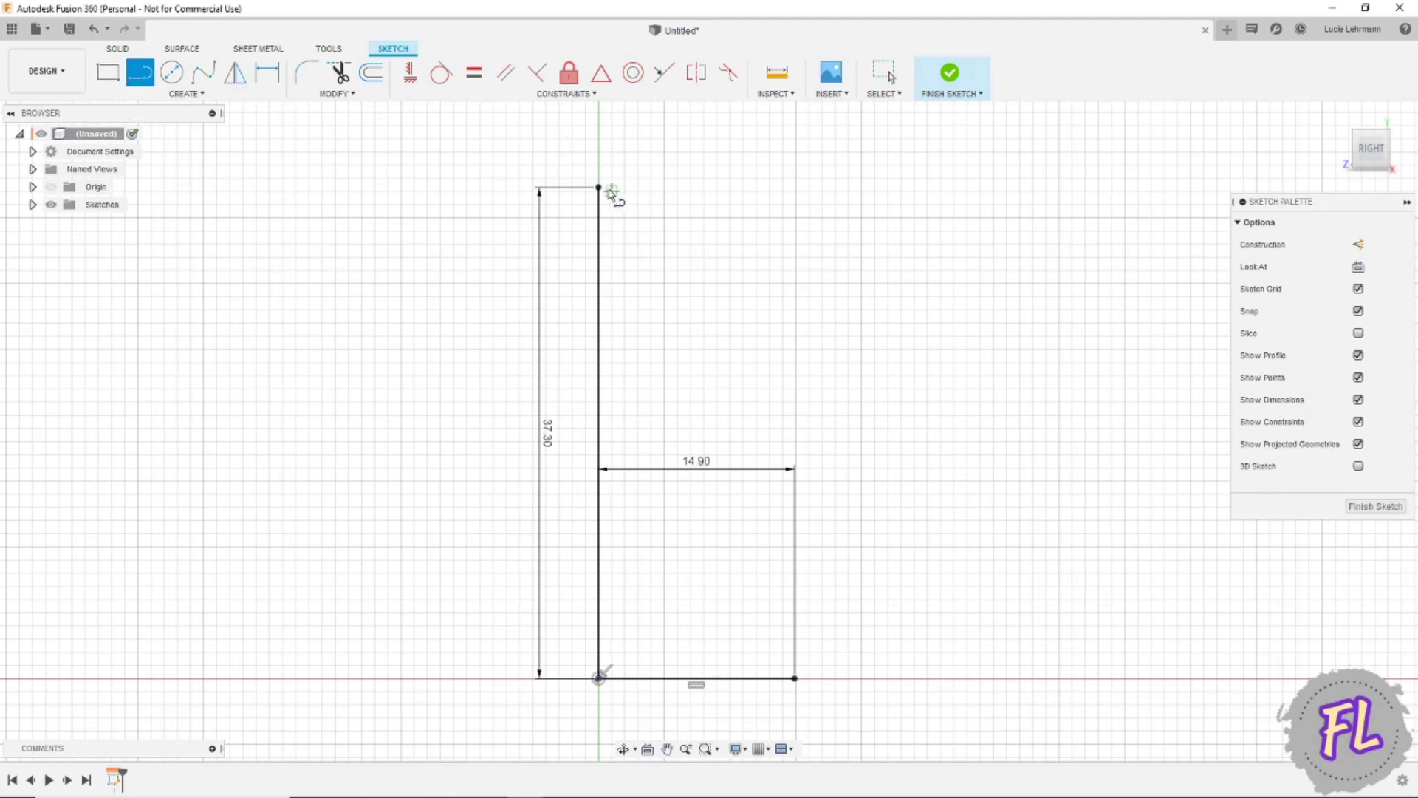
Add an 11.90 (23.8/2) top line and a slanted side down to the base's right corner
left_click(599, 188)
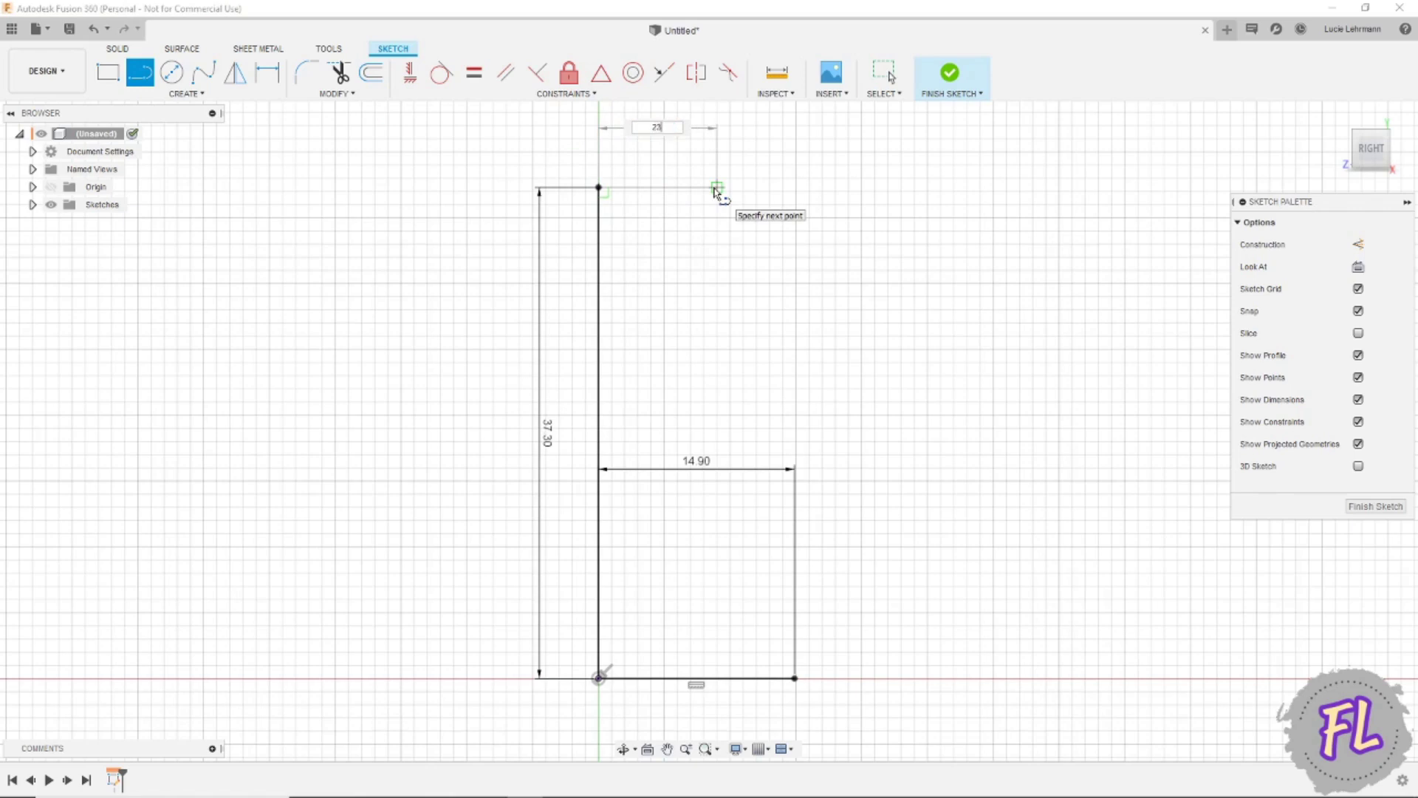
type("23.8/2")
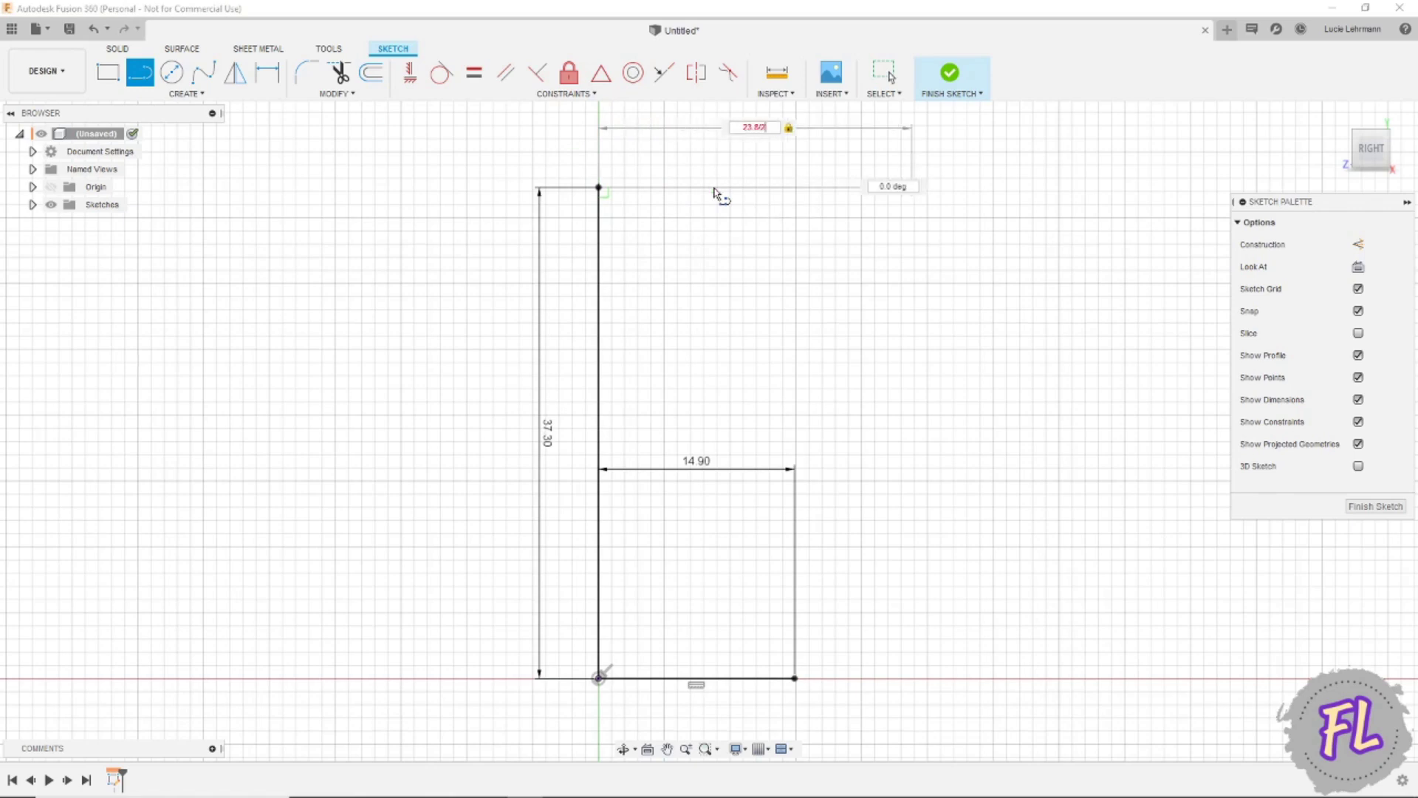
key("Return")
key("Escape")
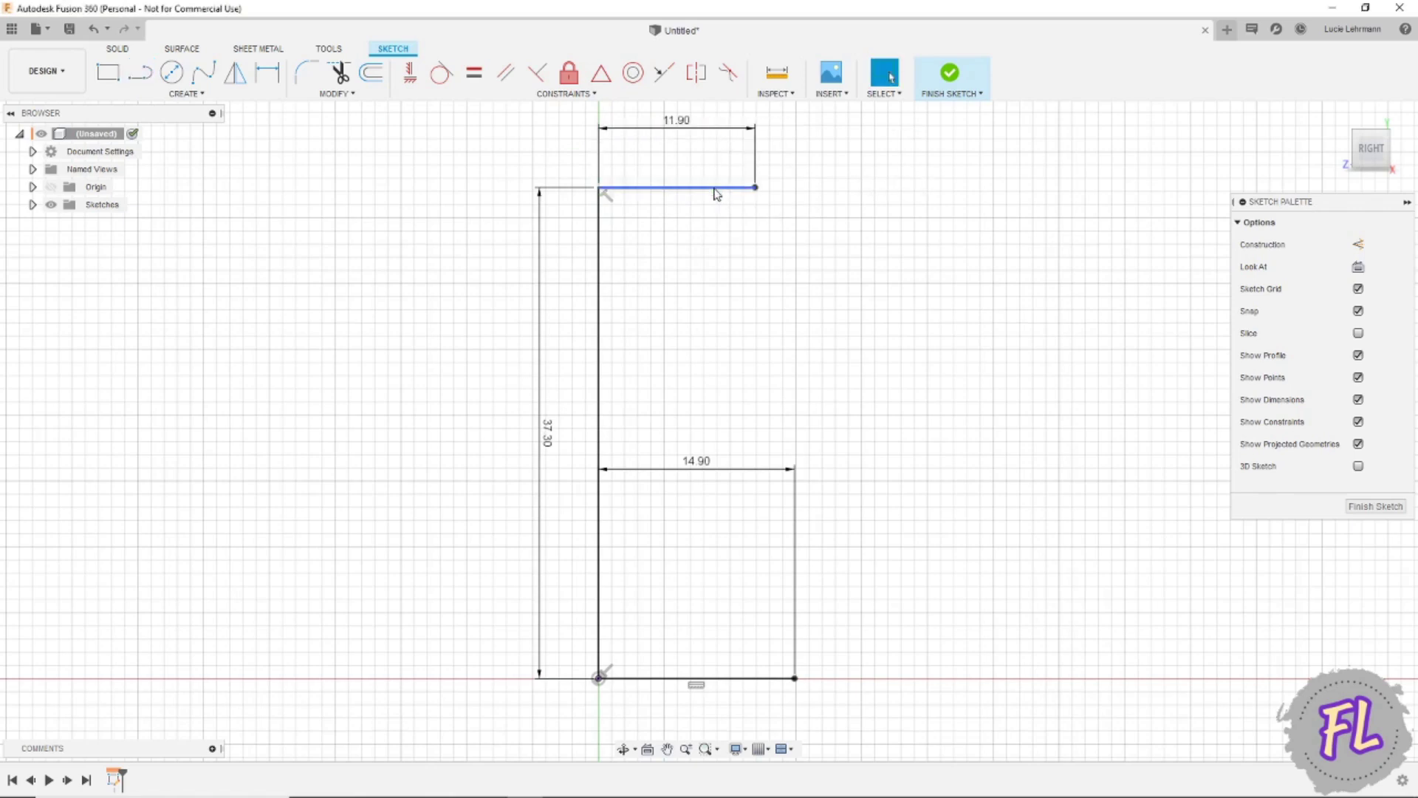
left_click(139, 72)
left_click(755, 187)
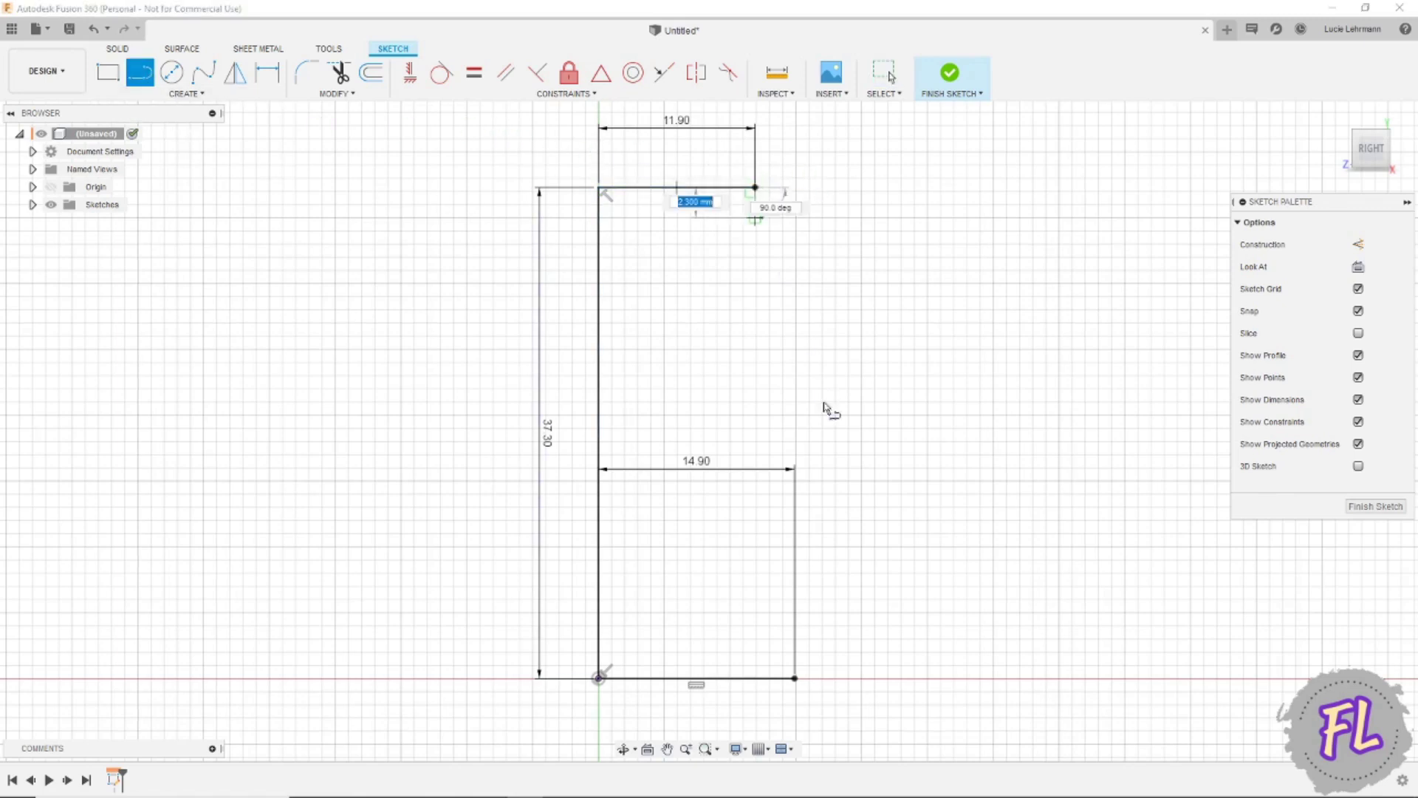
left_click(795, 678)
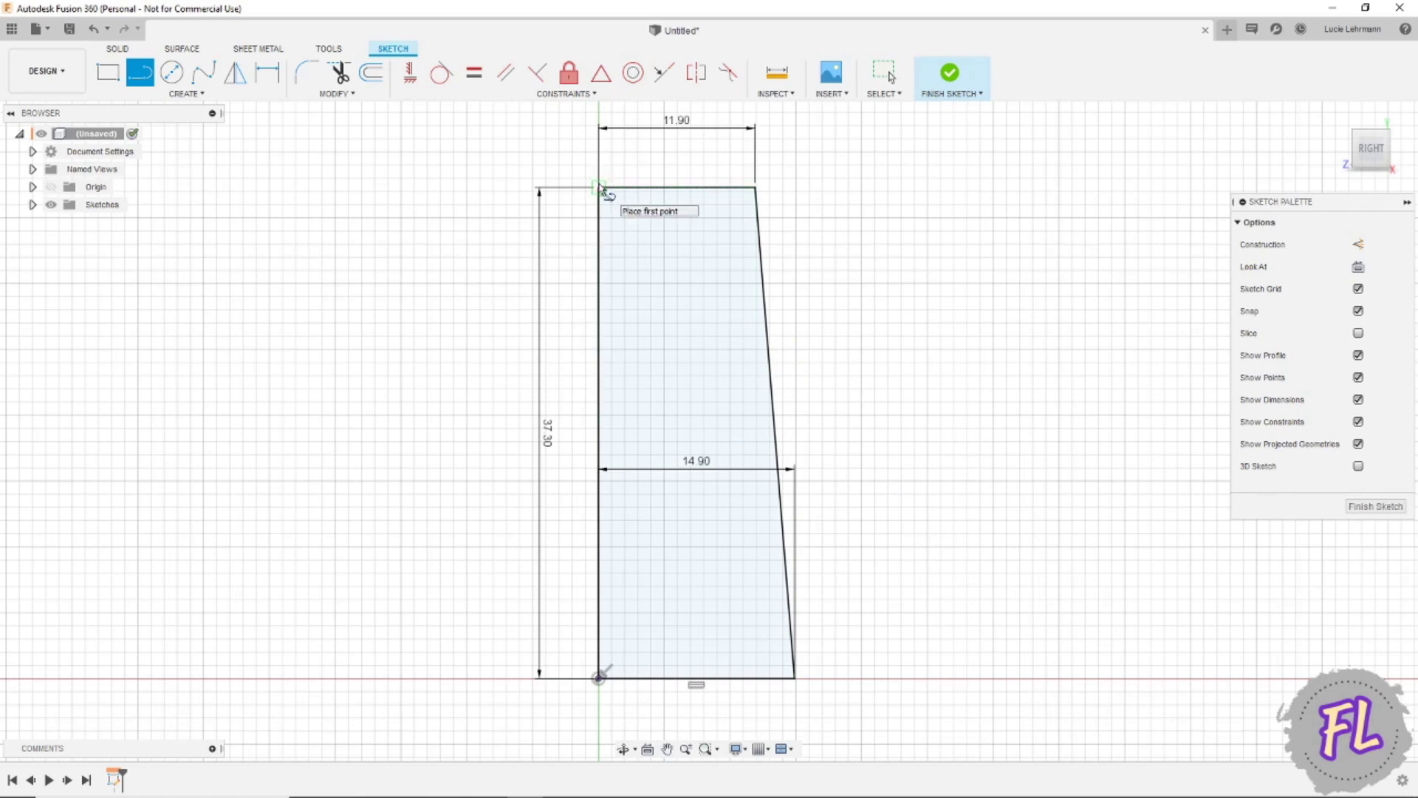
Add 1 mm segments extending above the top-left corner and below the bottom-left corner
left_click(599, 189)
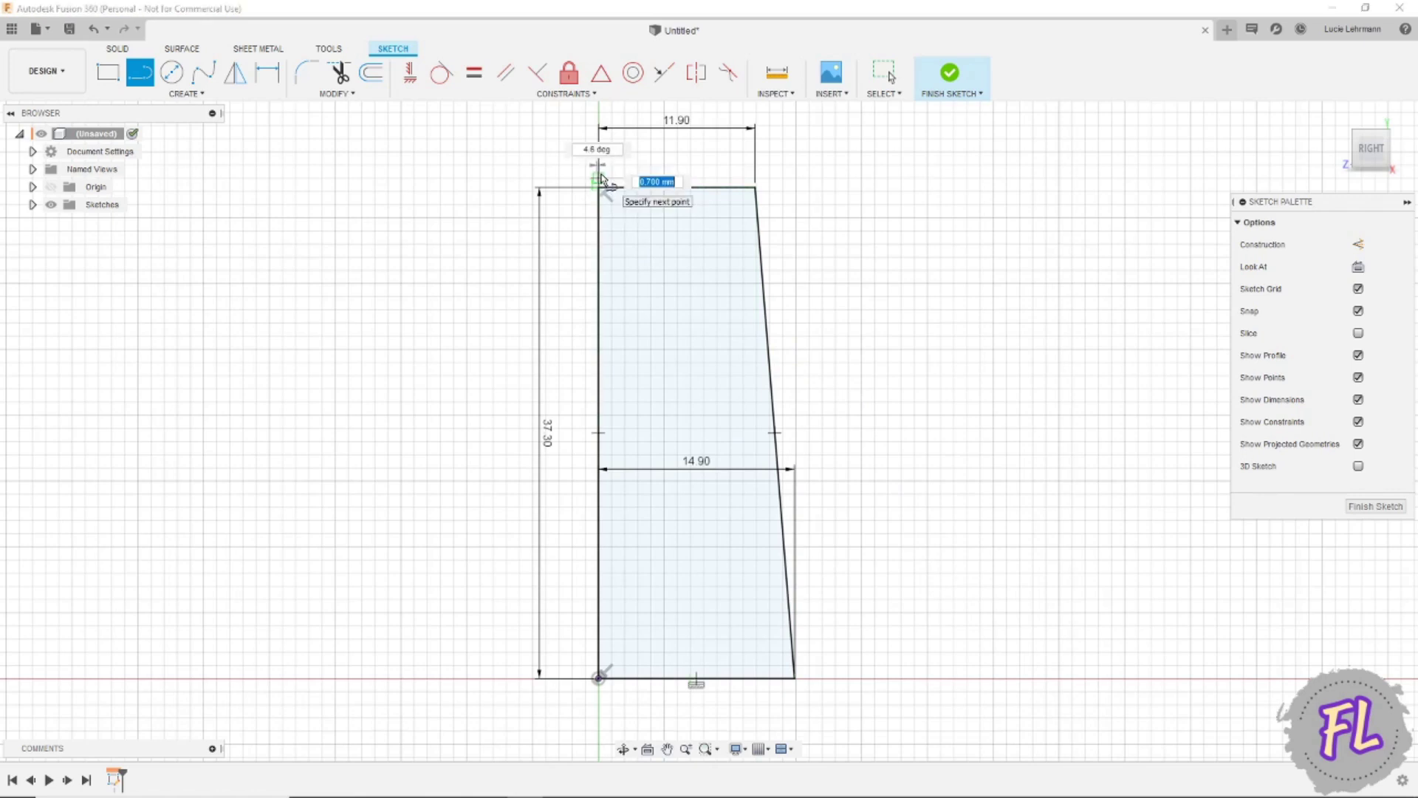
type("1")
key("Tab")
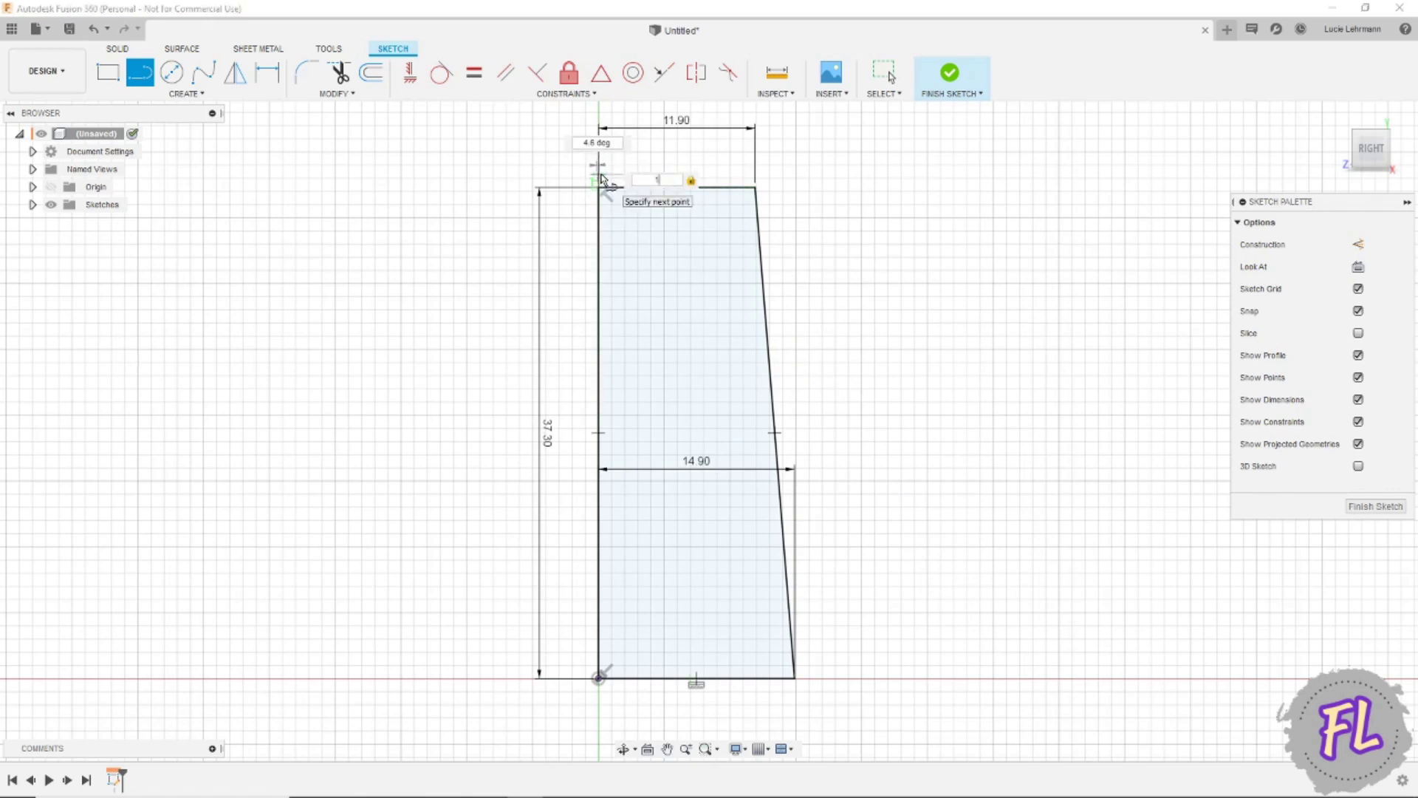
key("Return")
key("Escape")
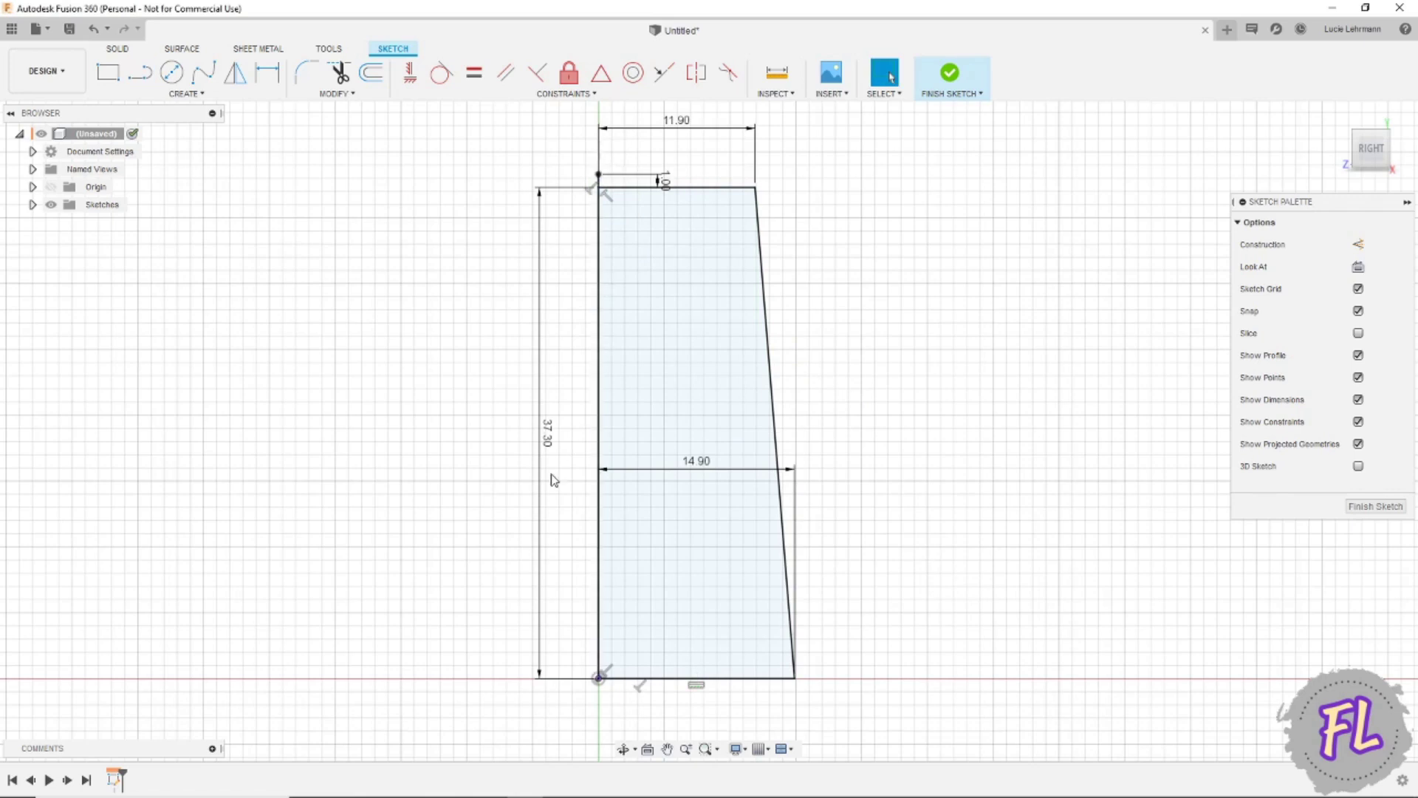
left_click(599, 679)
left_click(139, 72)
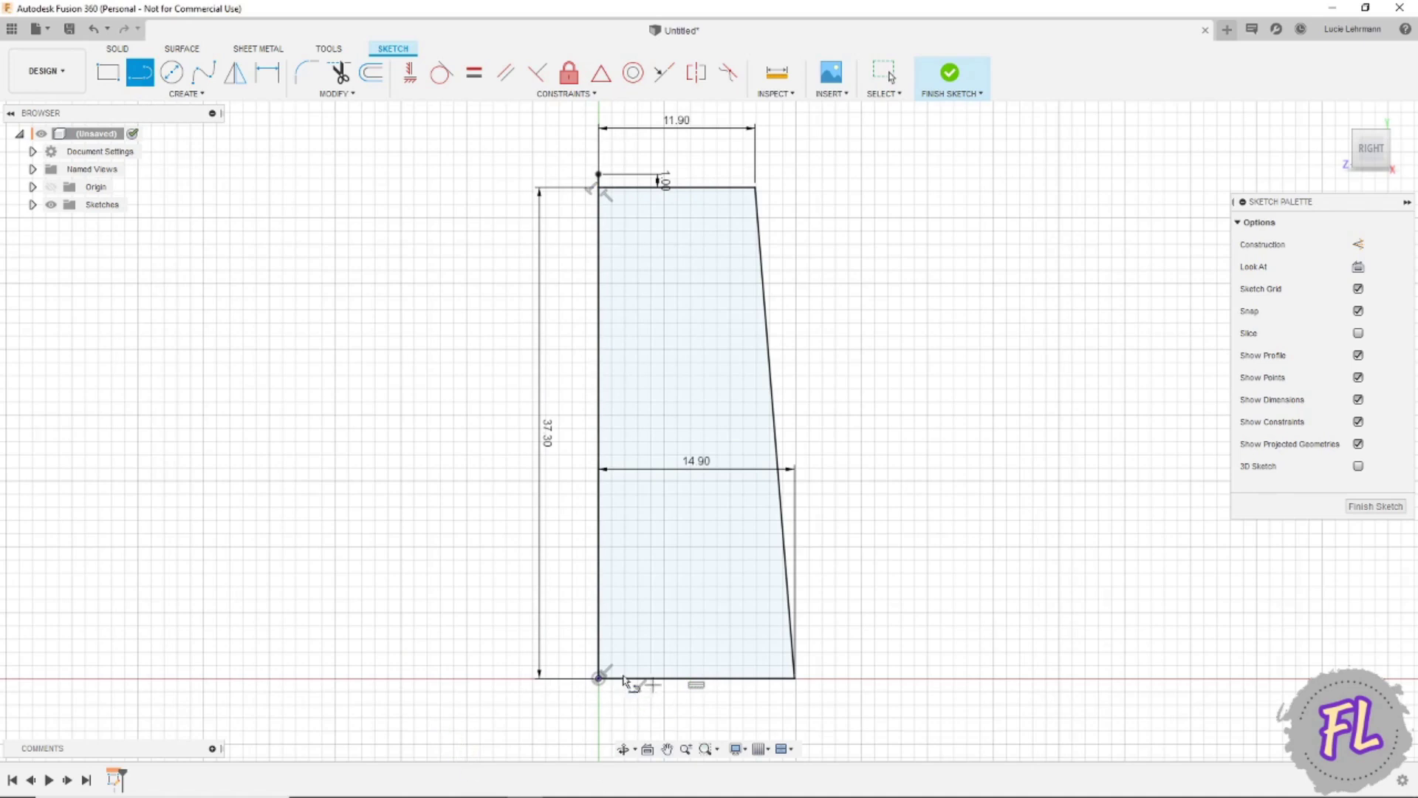
left_click(599, 678)
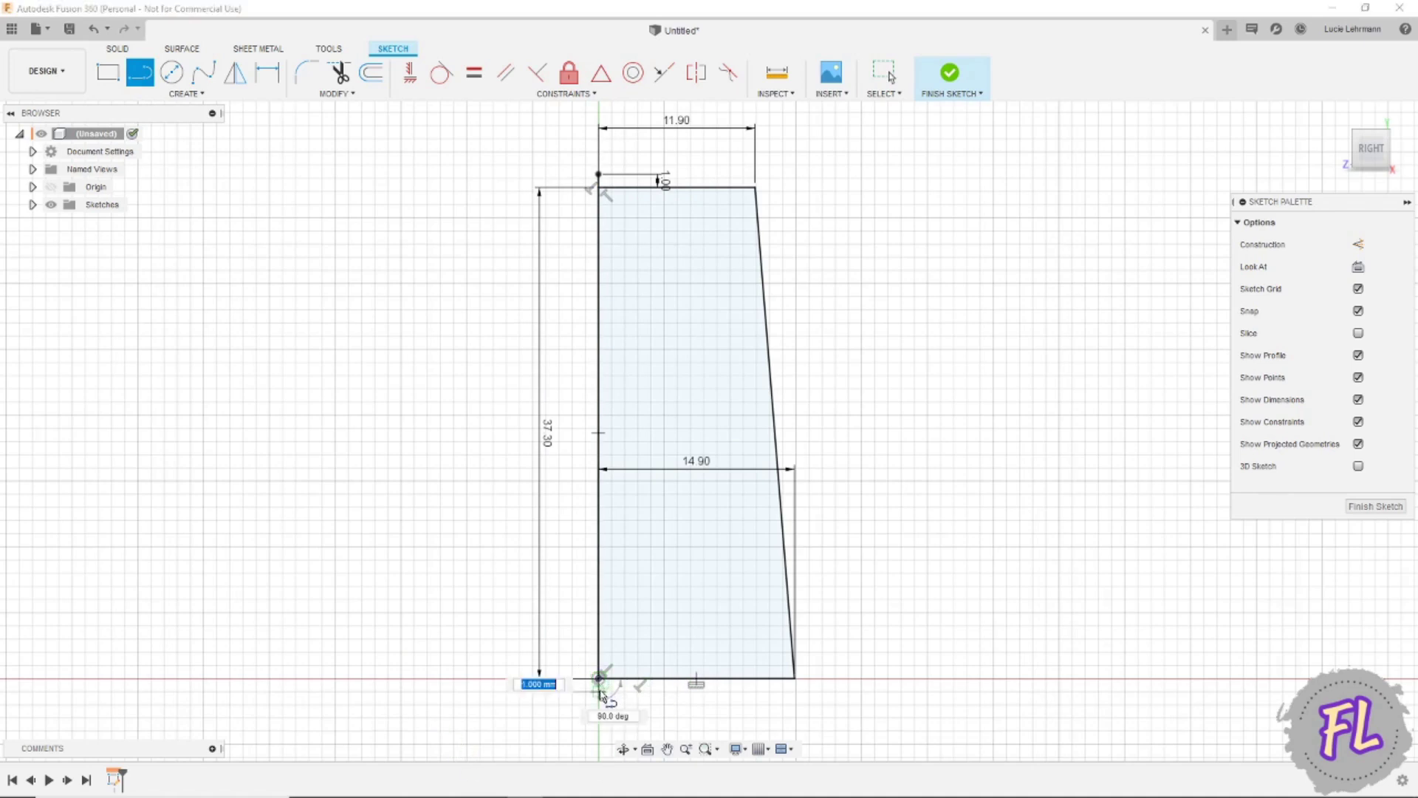
key("Return")
key("Escape")
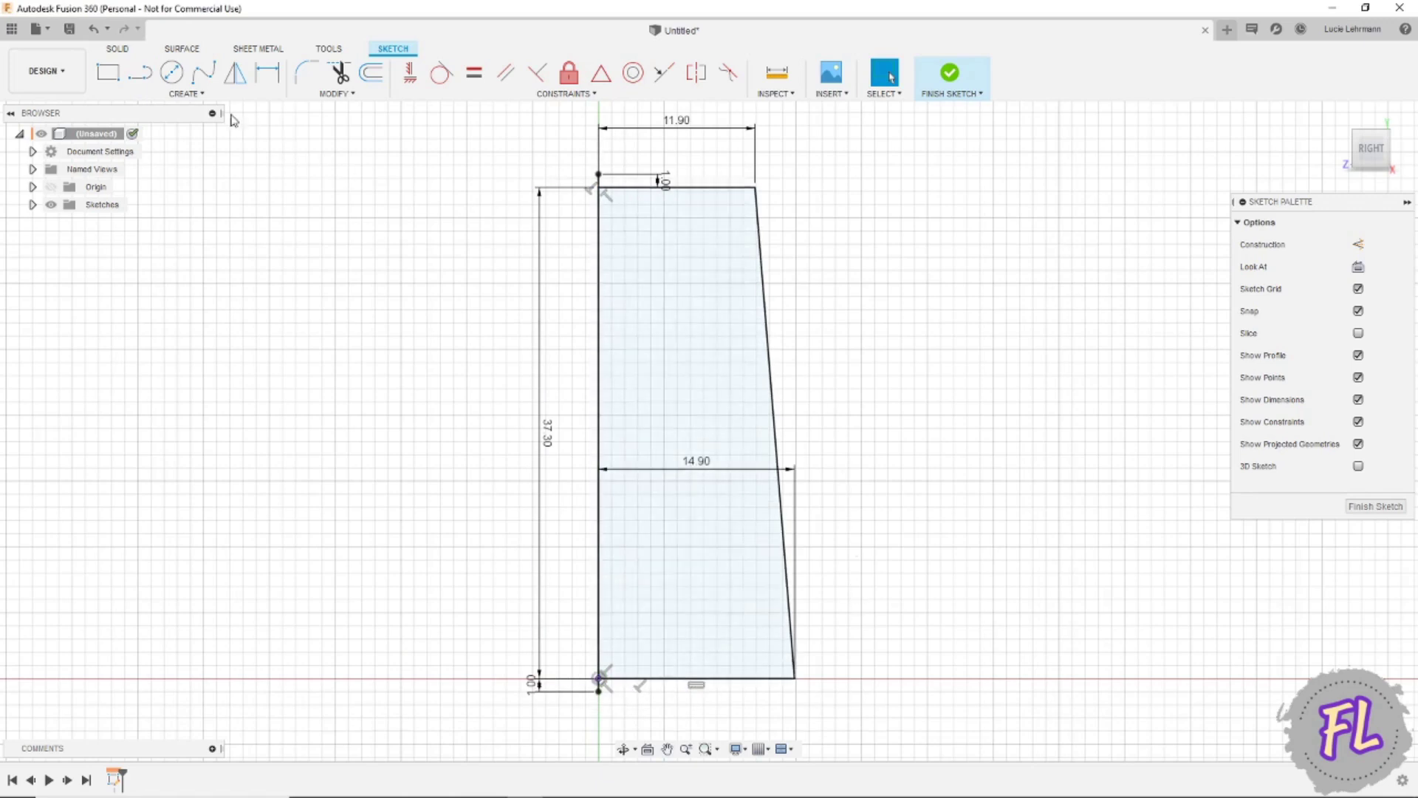
Draw horizontal lines right from both short segments, about 25 mm on top and 18 mm below
left_click(138, 77)
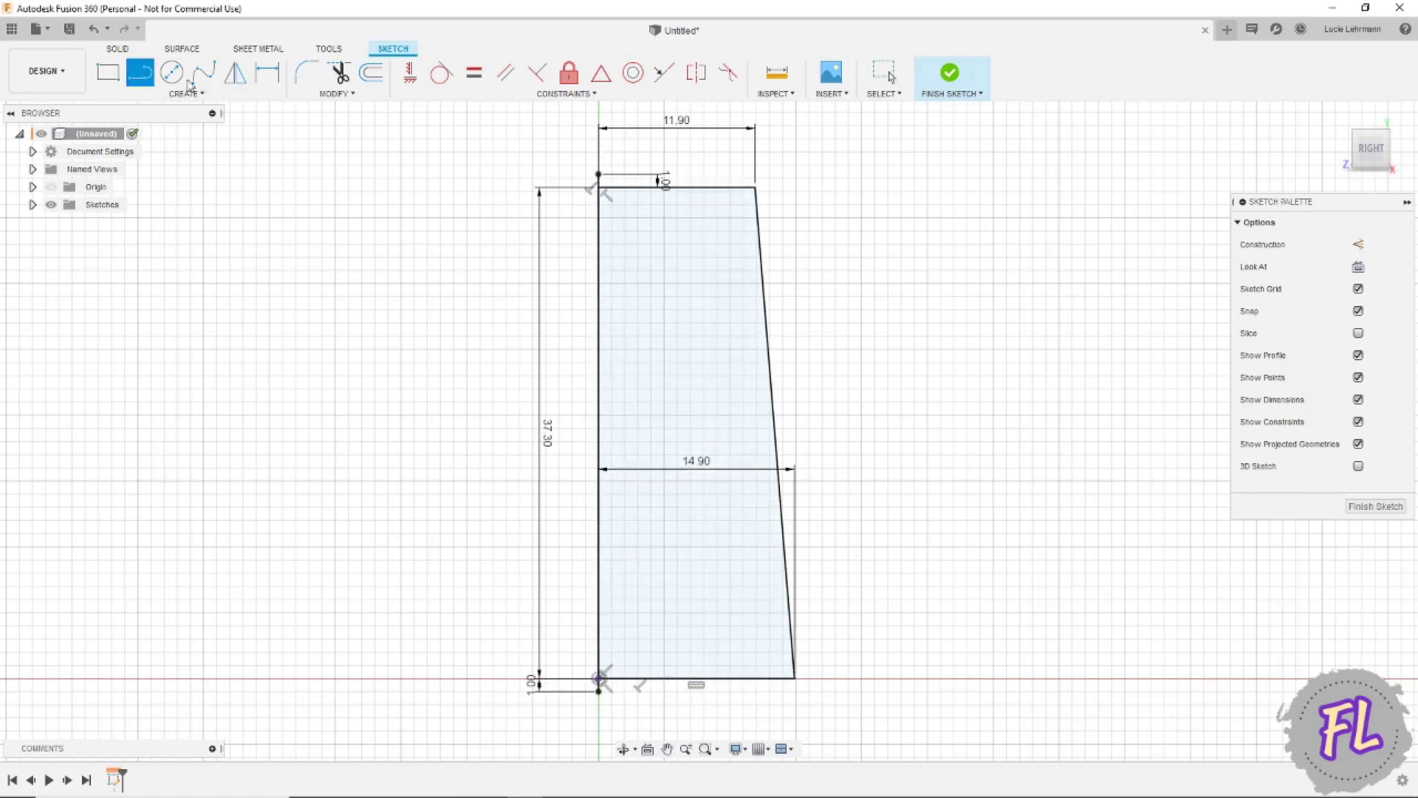
left_click(599, 175)
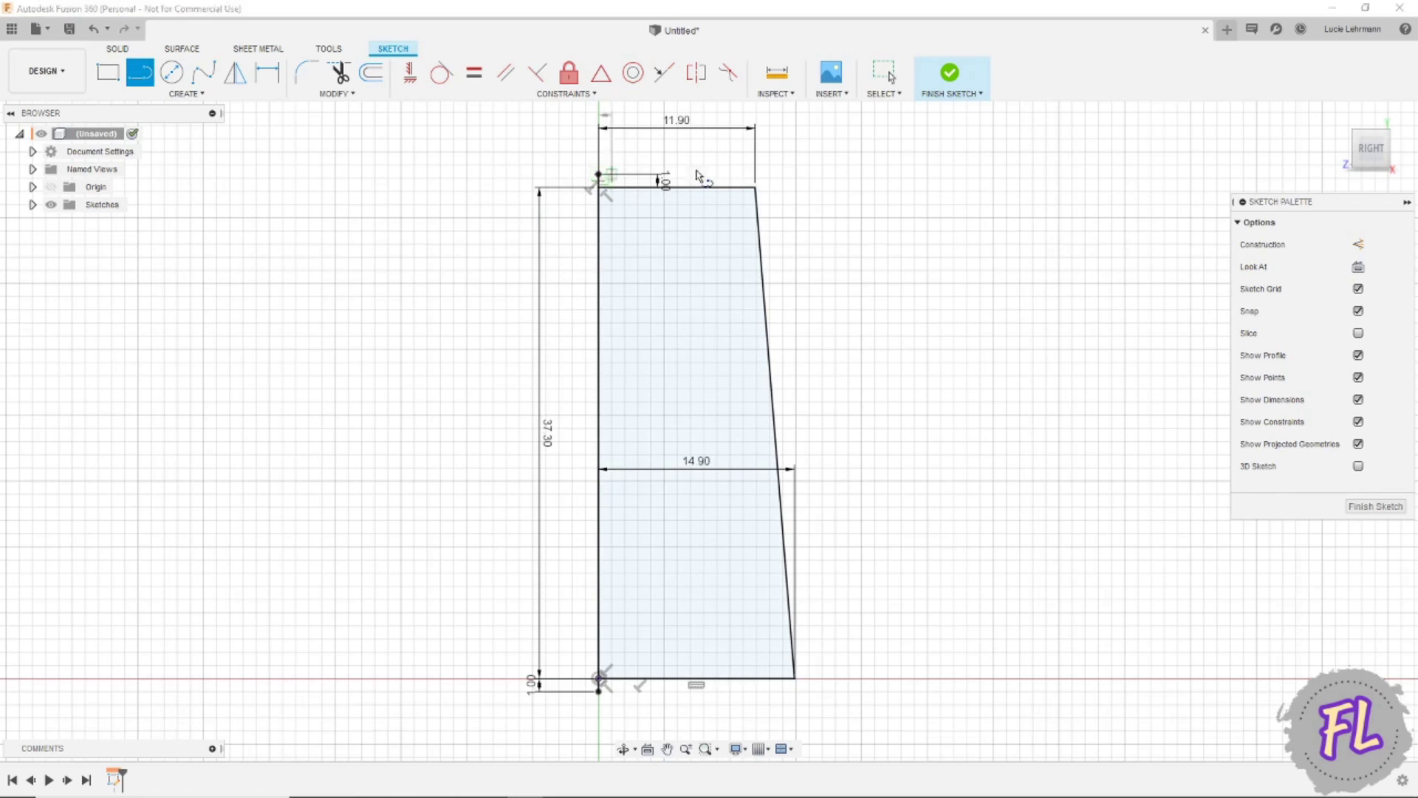
left_click(928, 175)
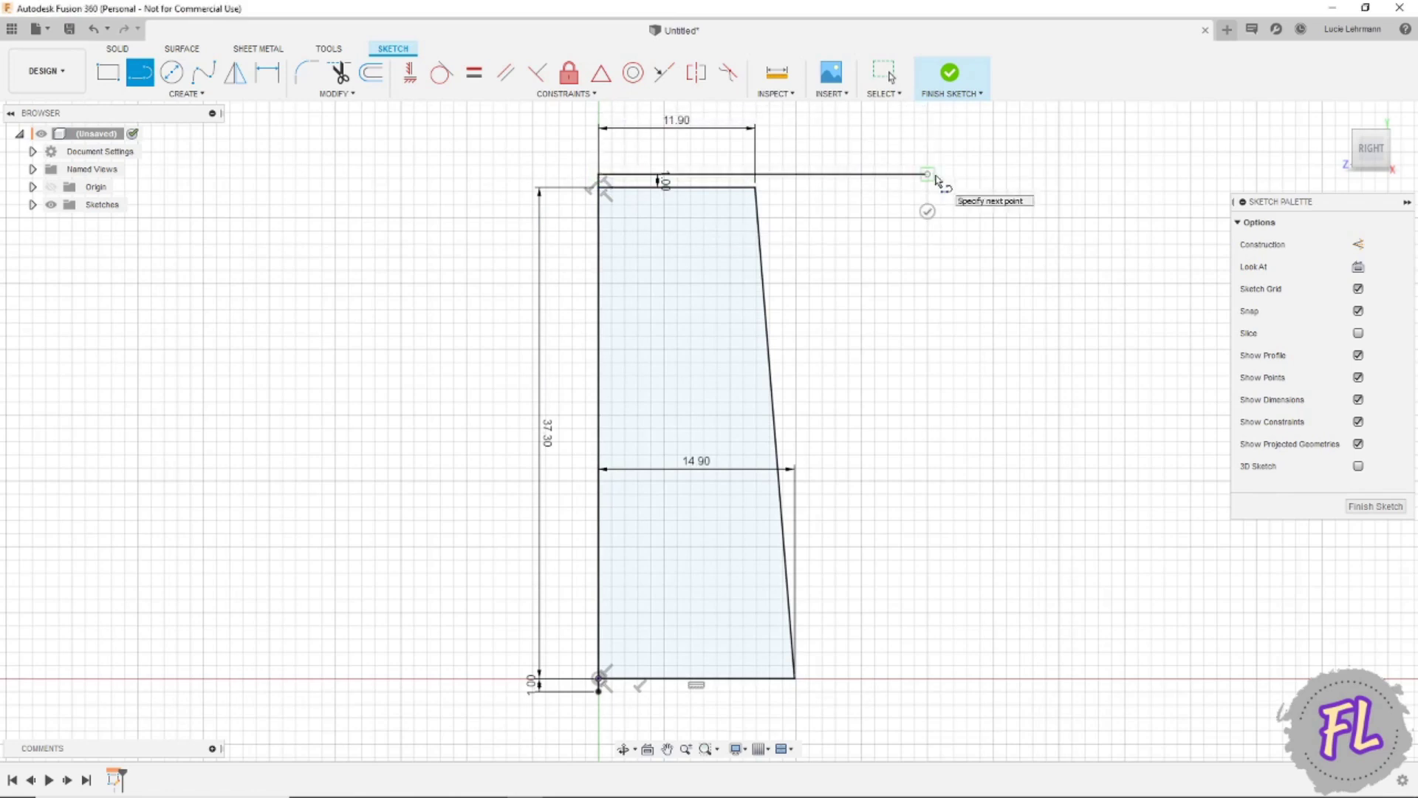
key("Escape")
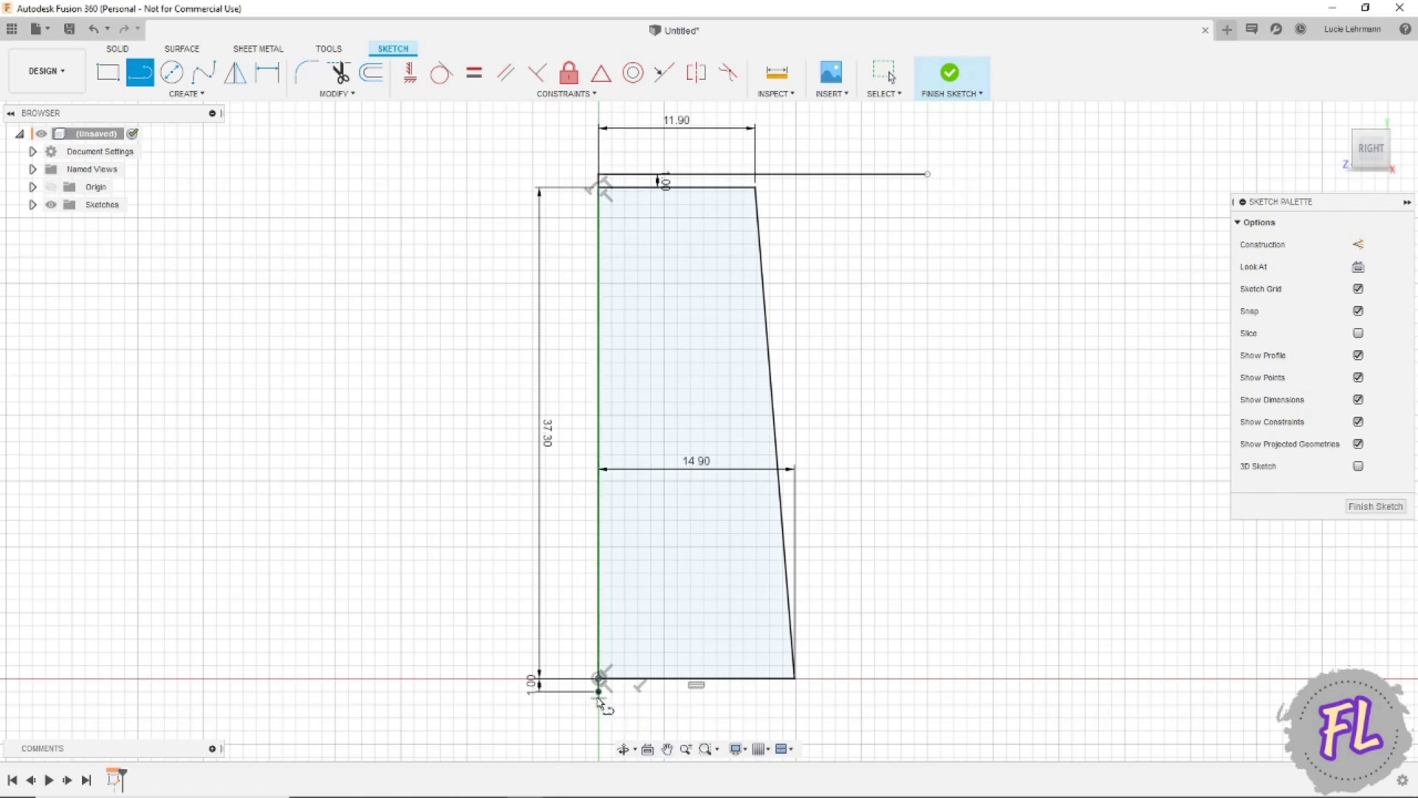
left_click(597, 692)
left_click(835, 691)
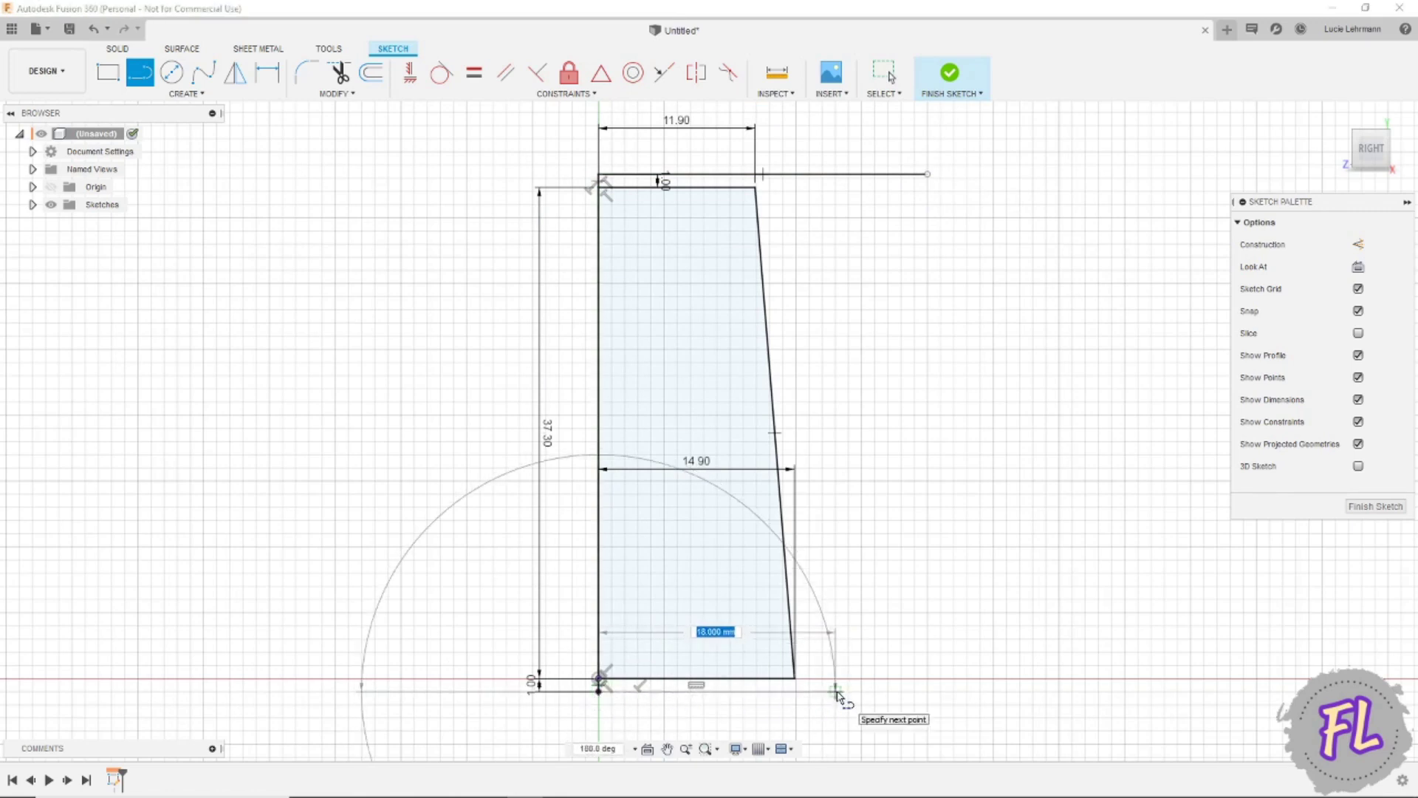
left_click(835, 729)
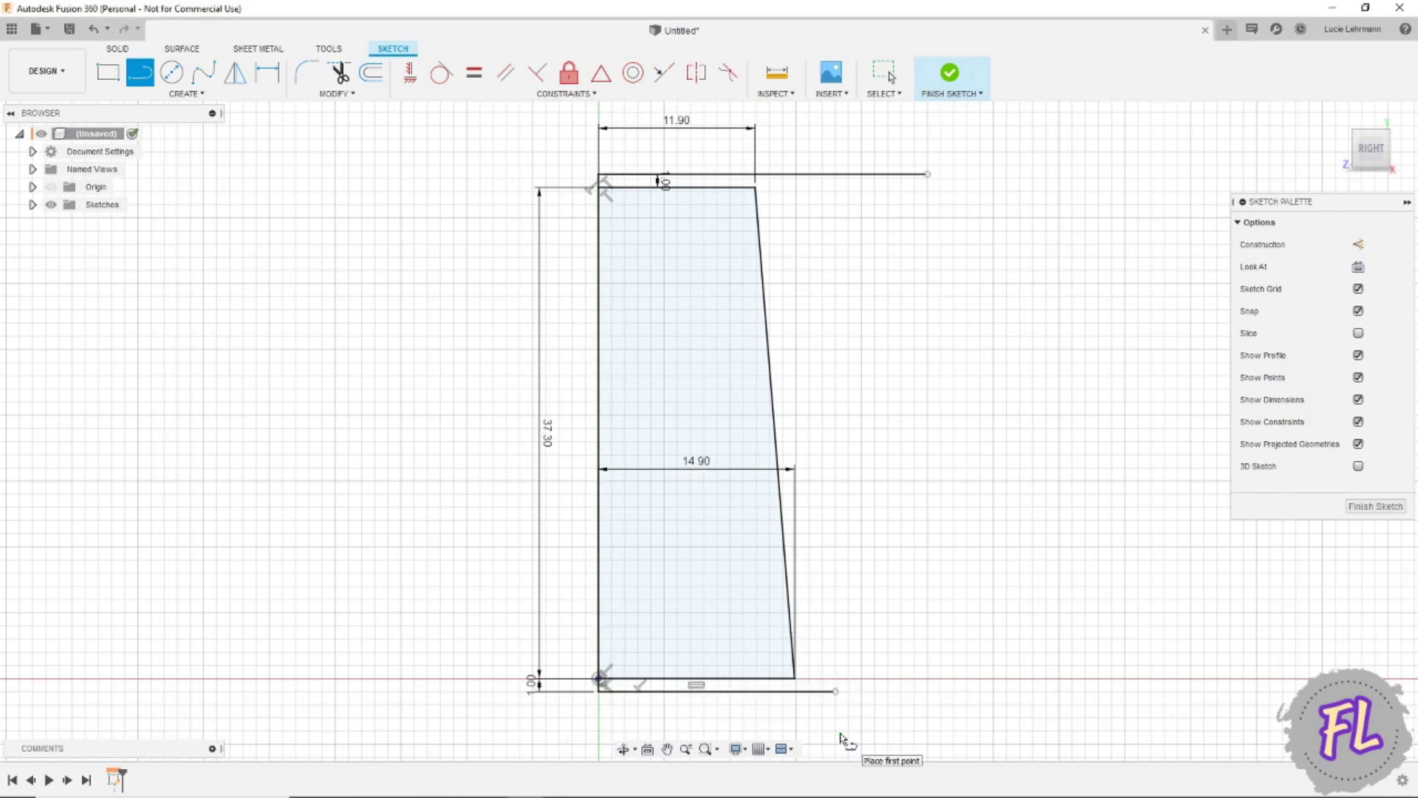
Extend the slanted side up to the top line and down to the bottom line
left_click(310, 95)
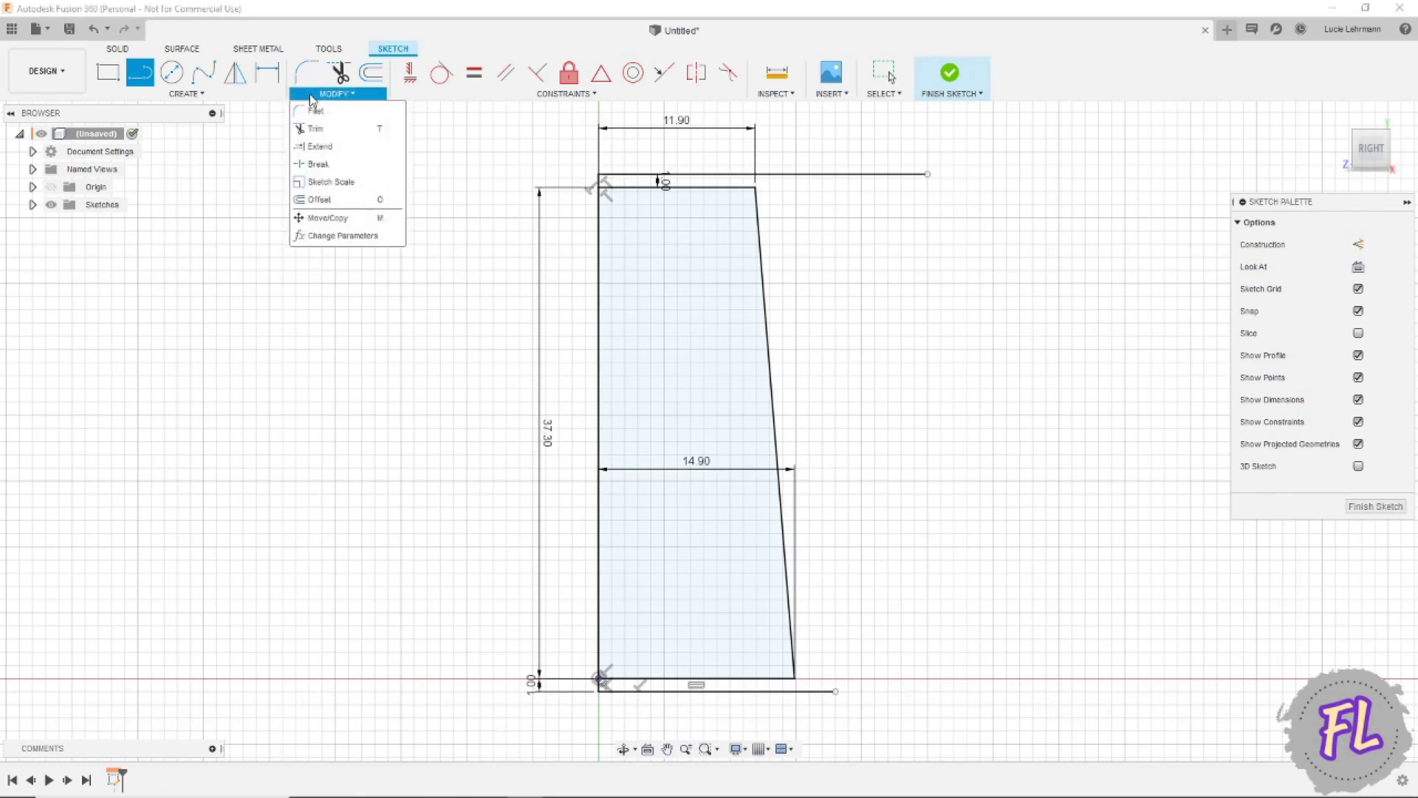
left_click(318, 130)
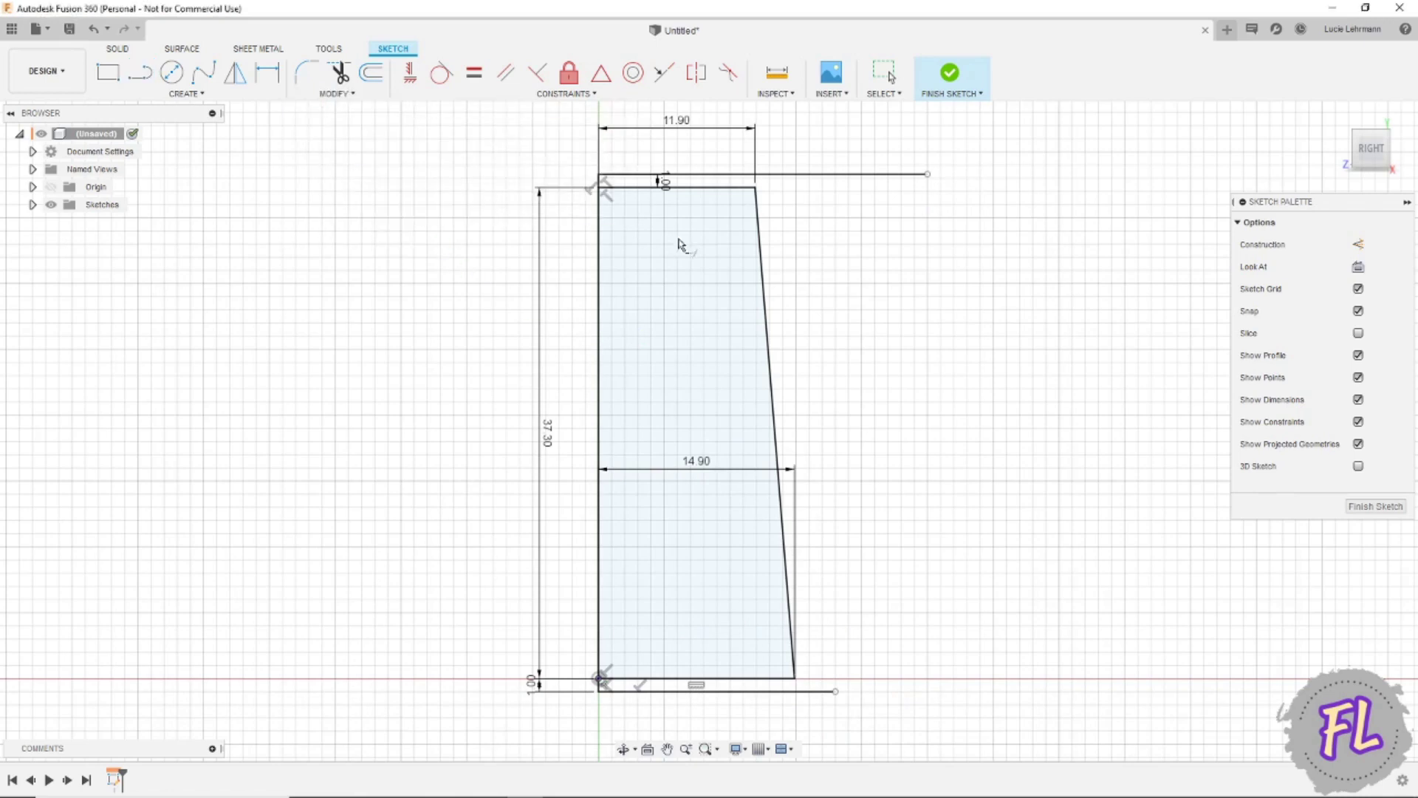
left_click(757, 235)
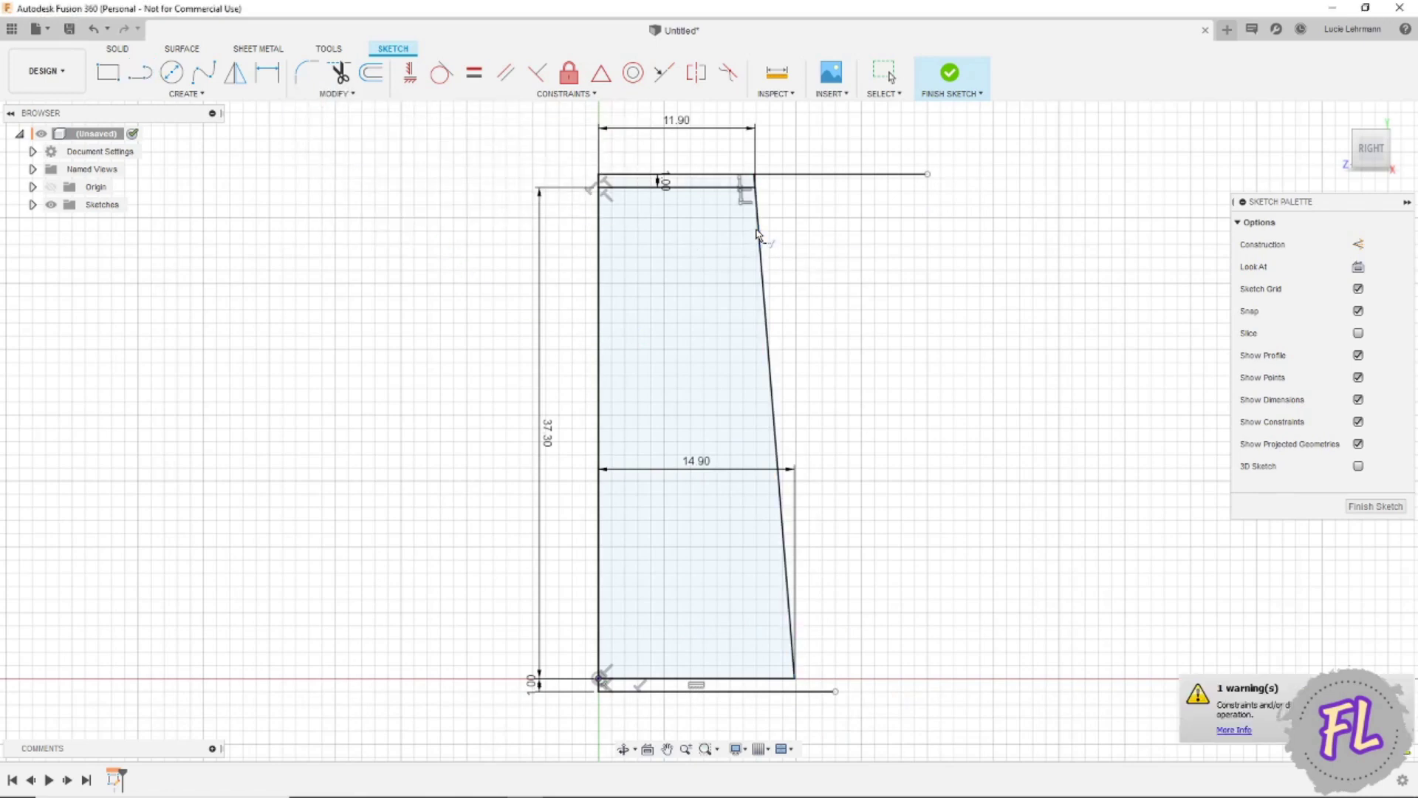
left_click(791, 644)
Add a driven 94.6° angle between the bottom line and slanted side, then finish the sketch
key("d")
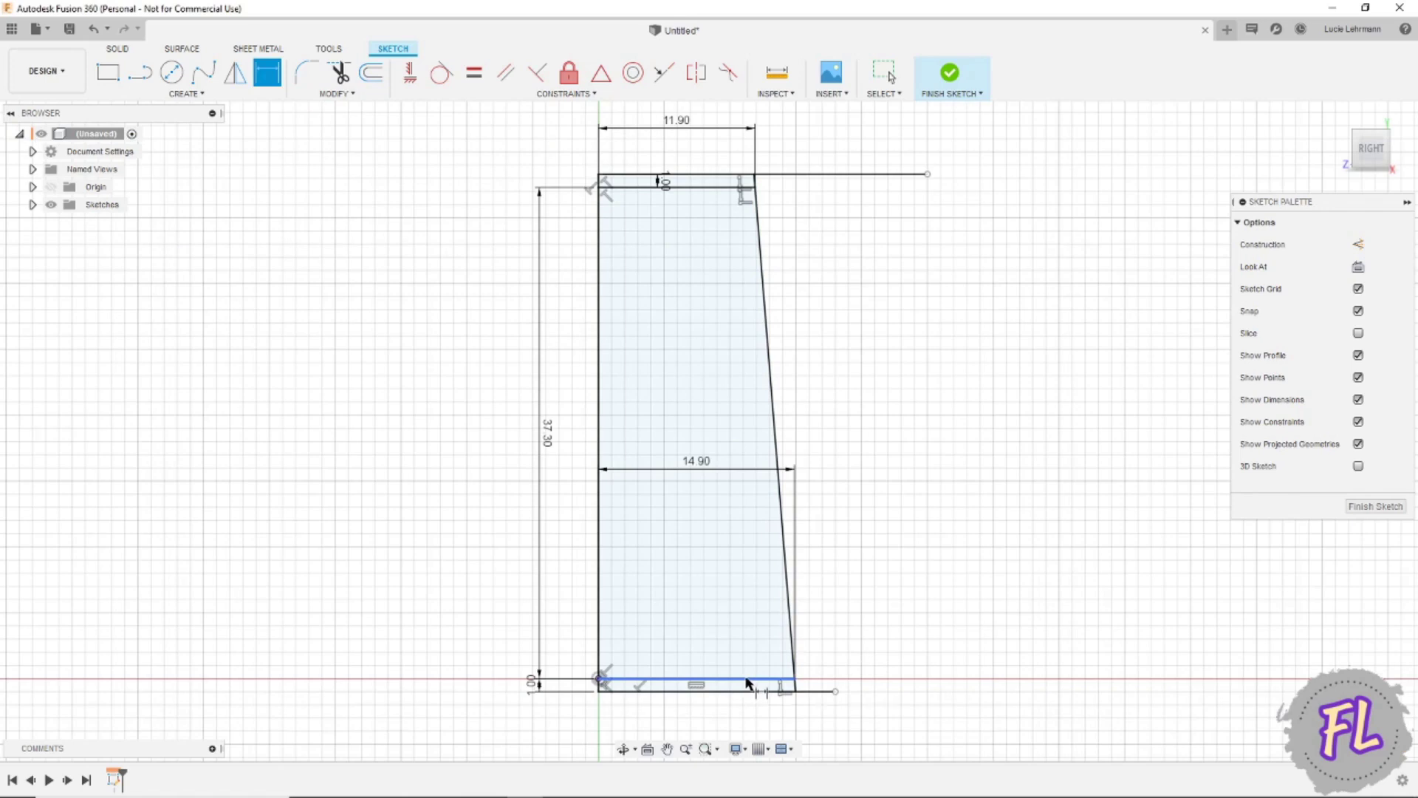
left_click(747, 679)
left_click(792, 621)
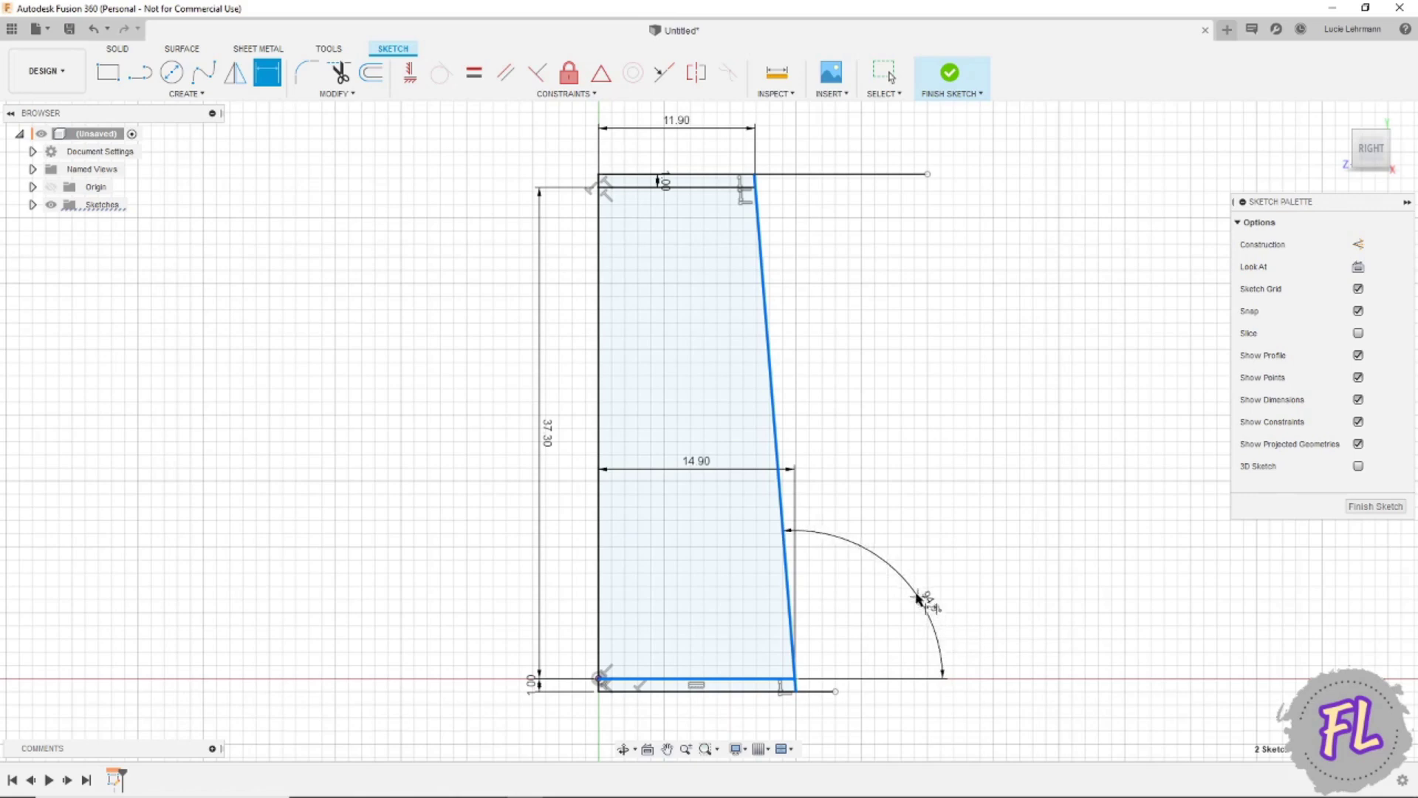
left_click(913, 589)
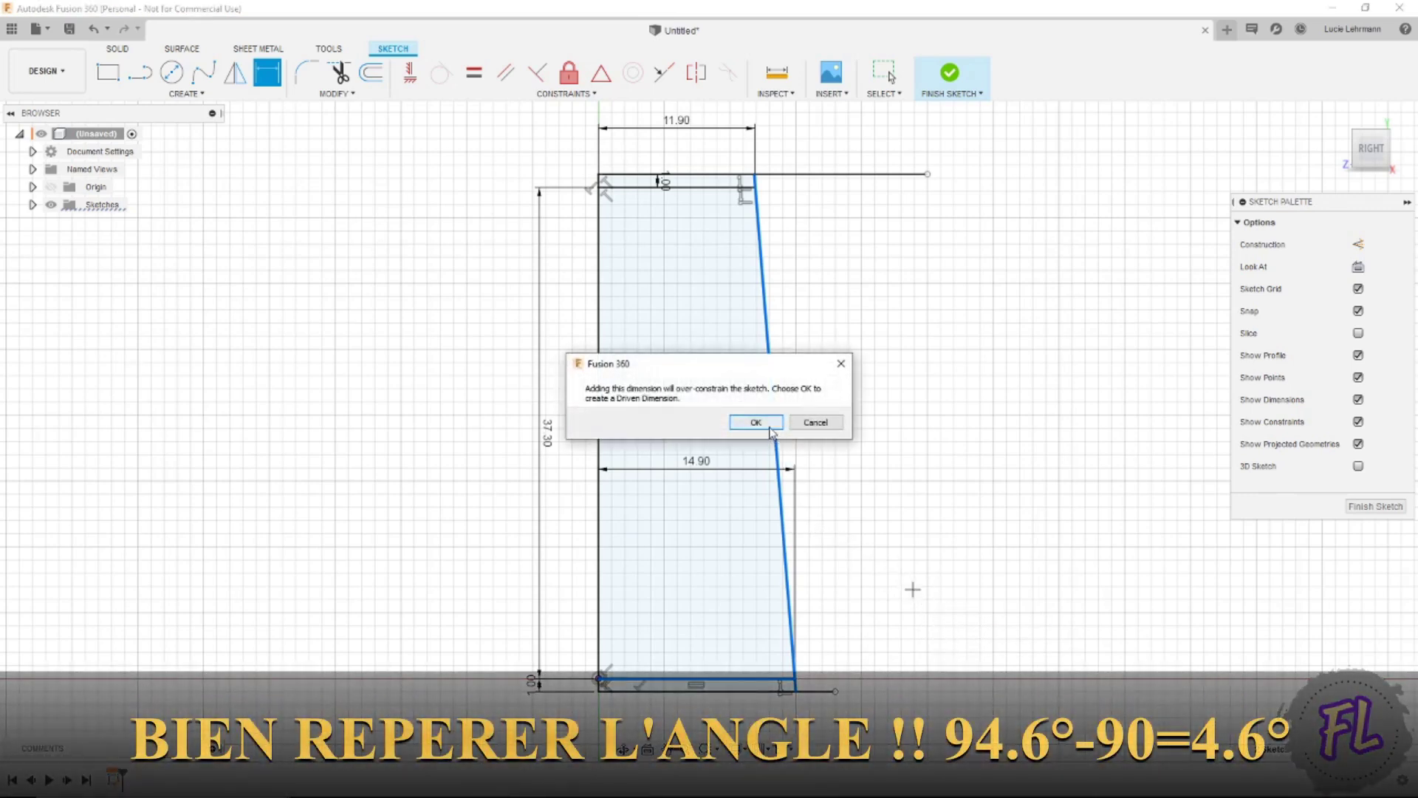
left_click(756, 422)
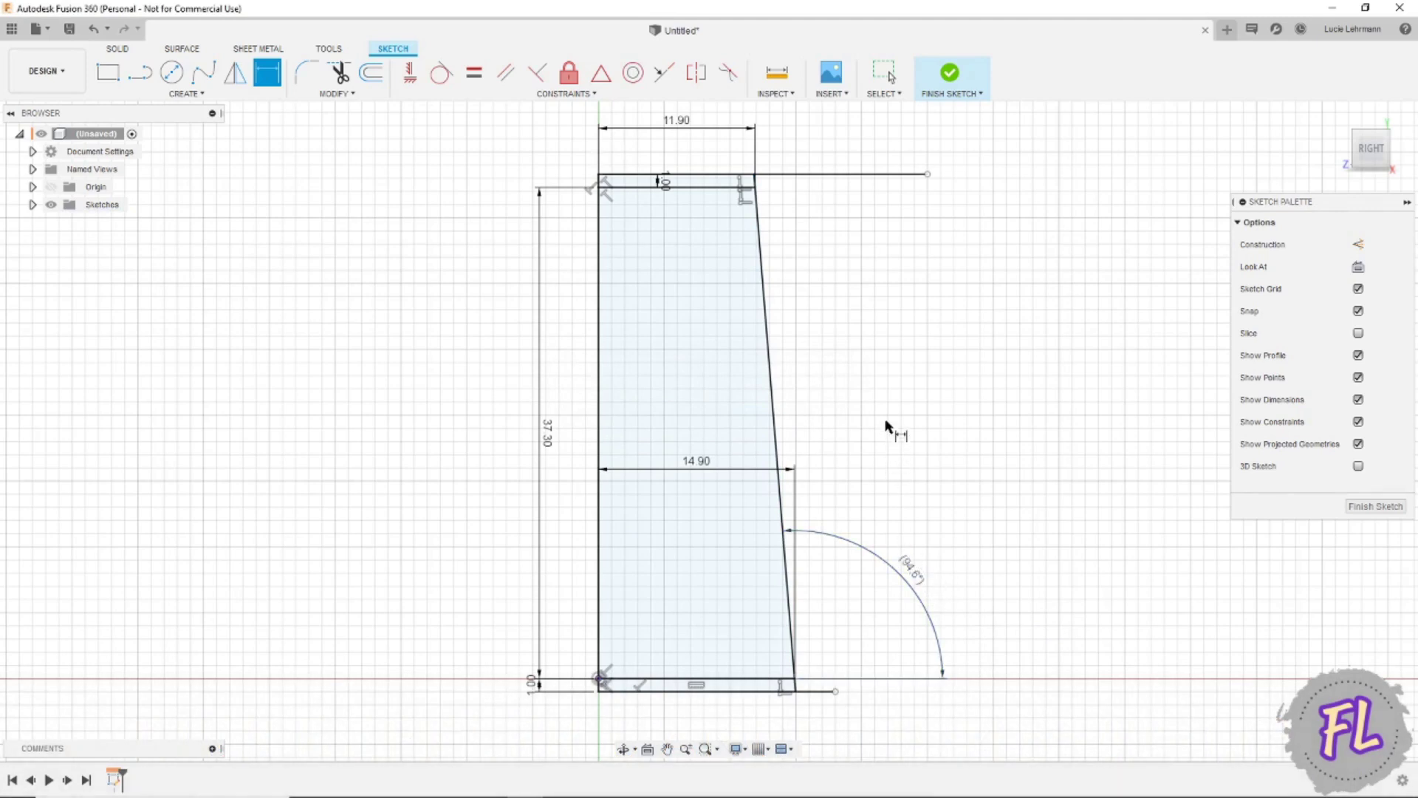
left_click(950, 77)
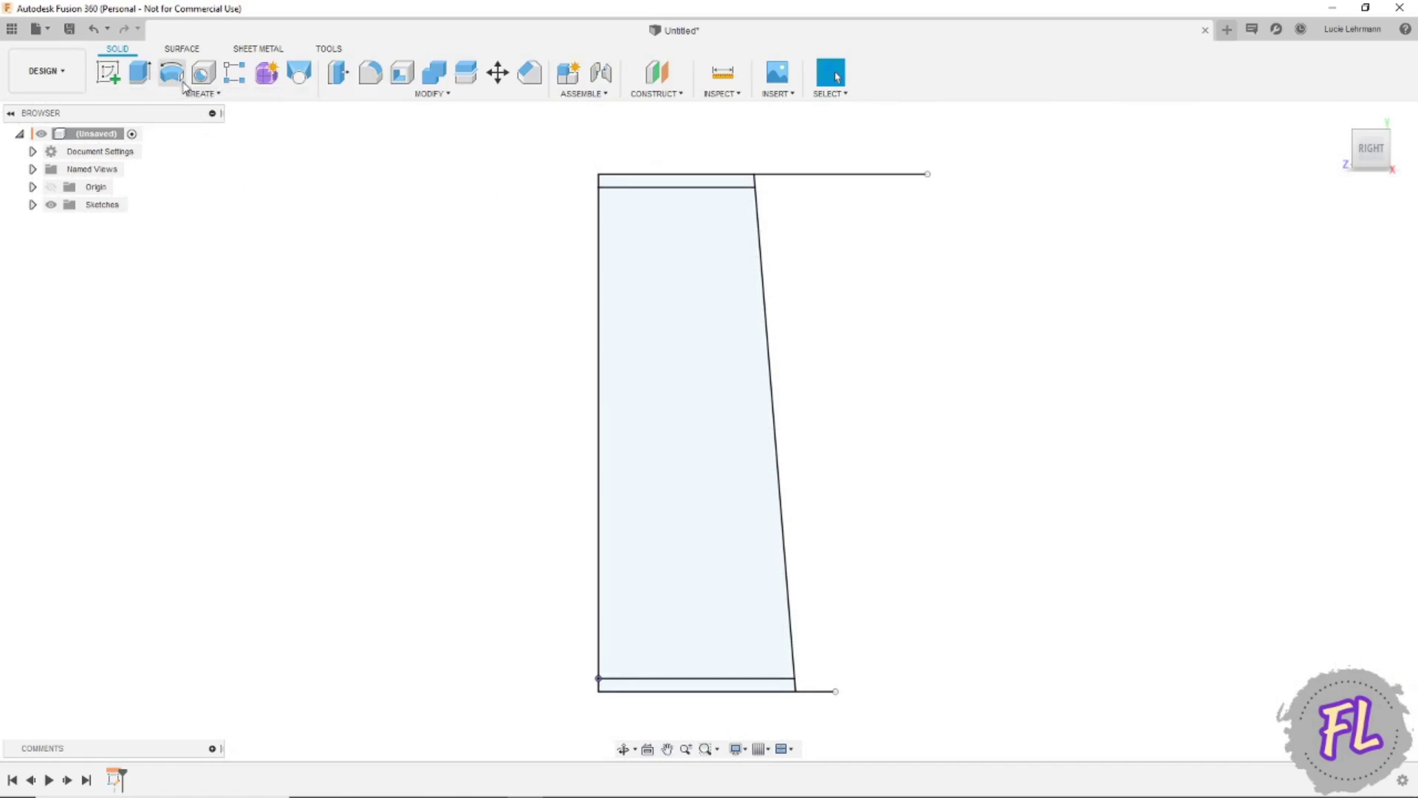
Revolve the tapered profile and both thin strips 360° about the left edge
left_click(172, 72)
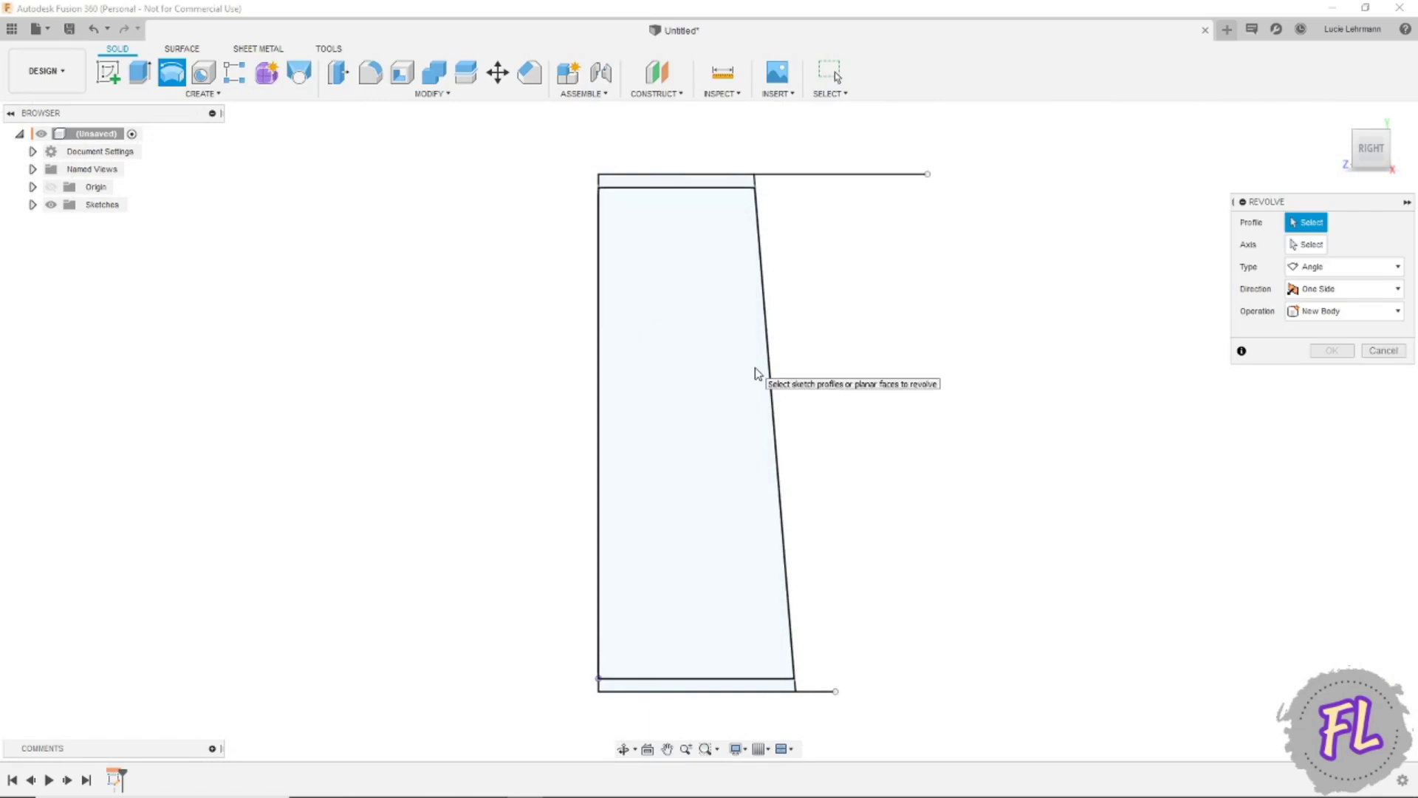
left_click(691, 428)
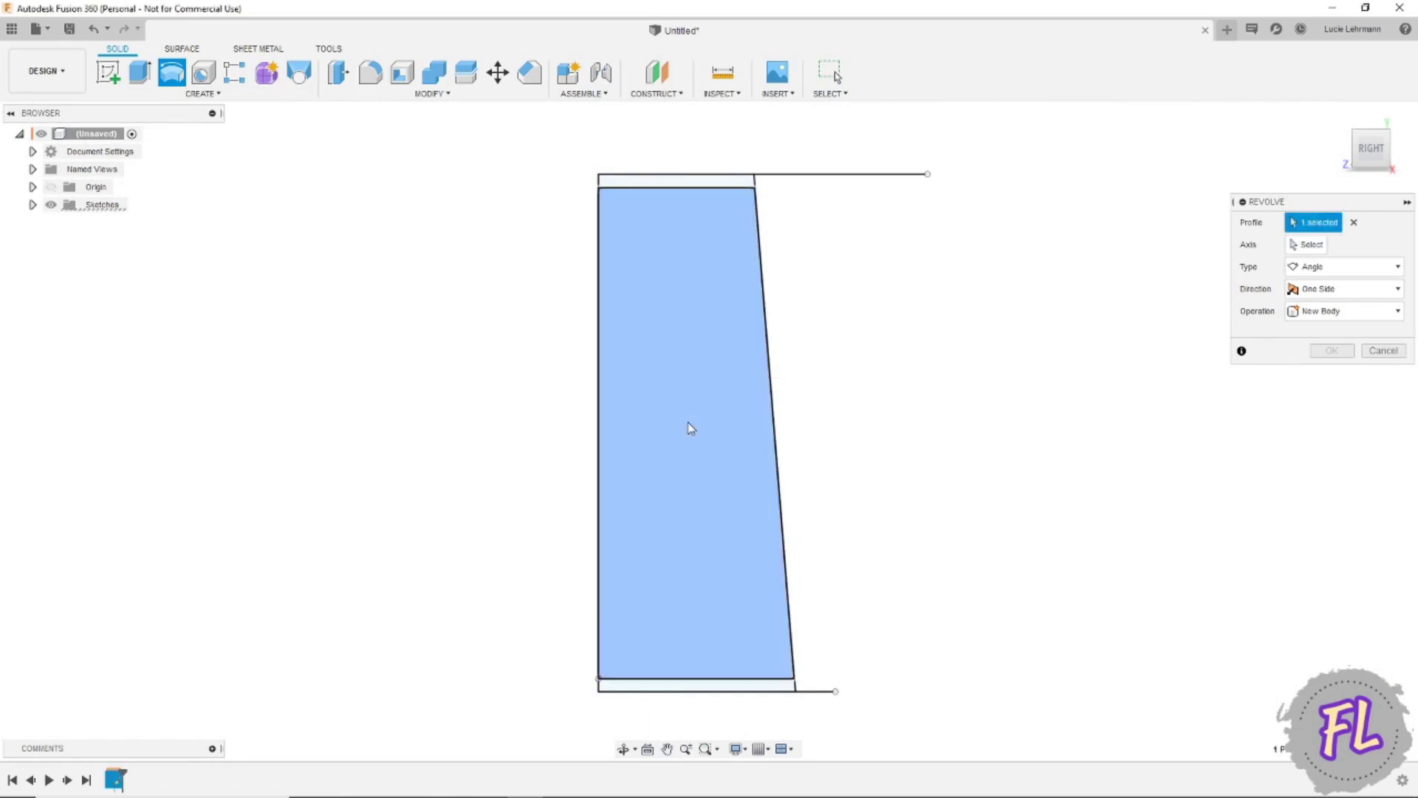
left_click(717, 181)
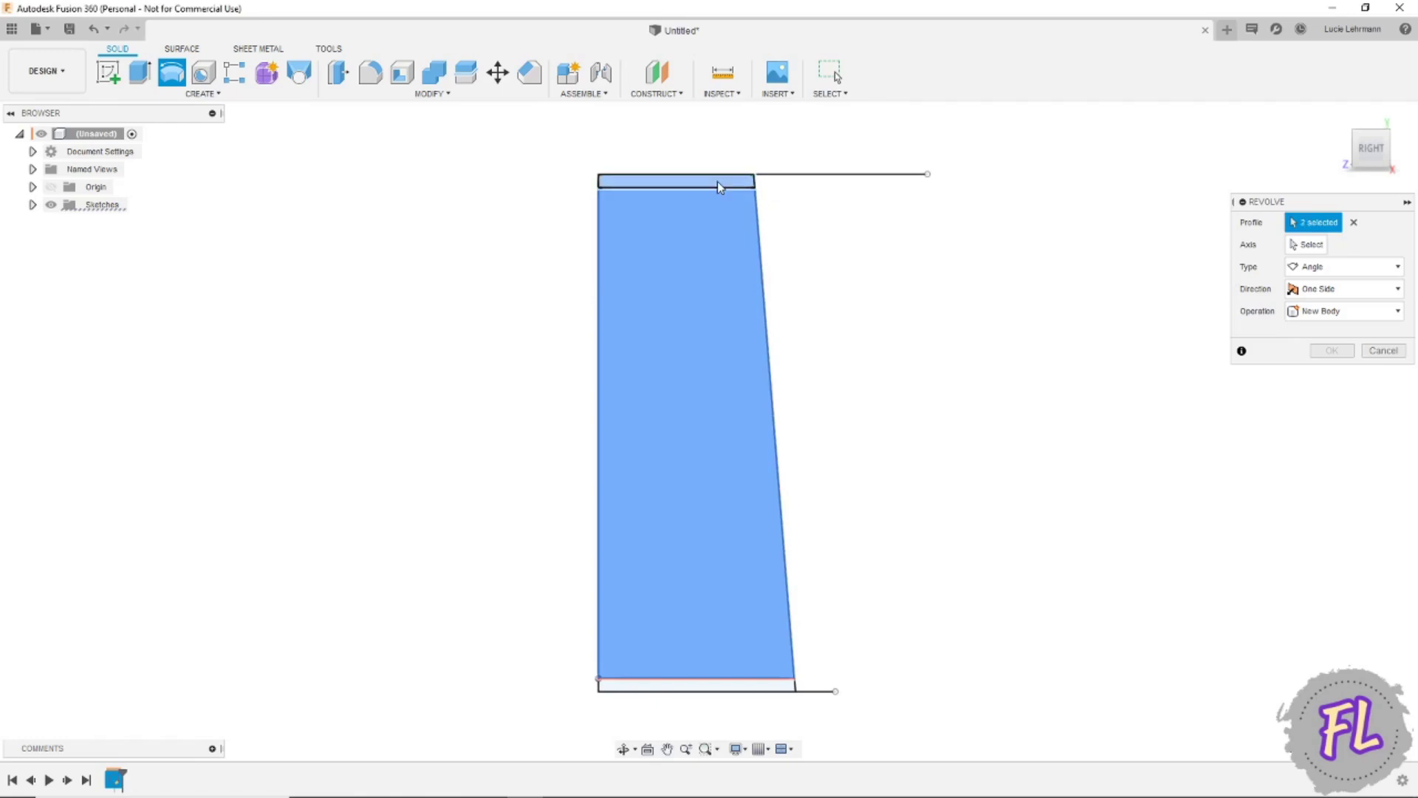
left_click(755, 689)
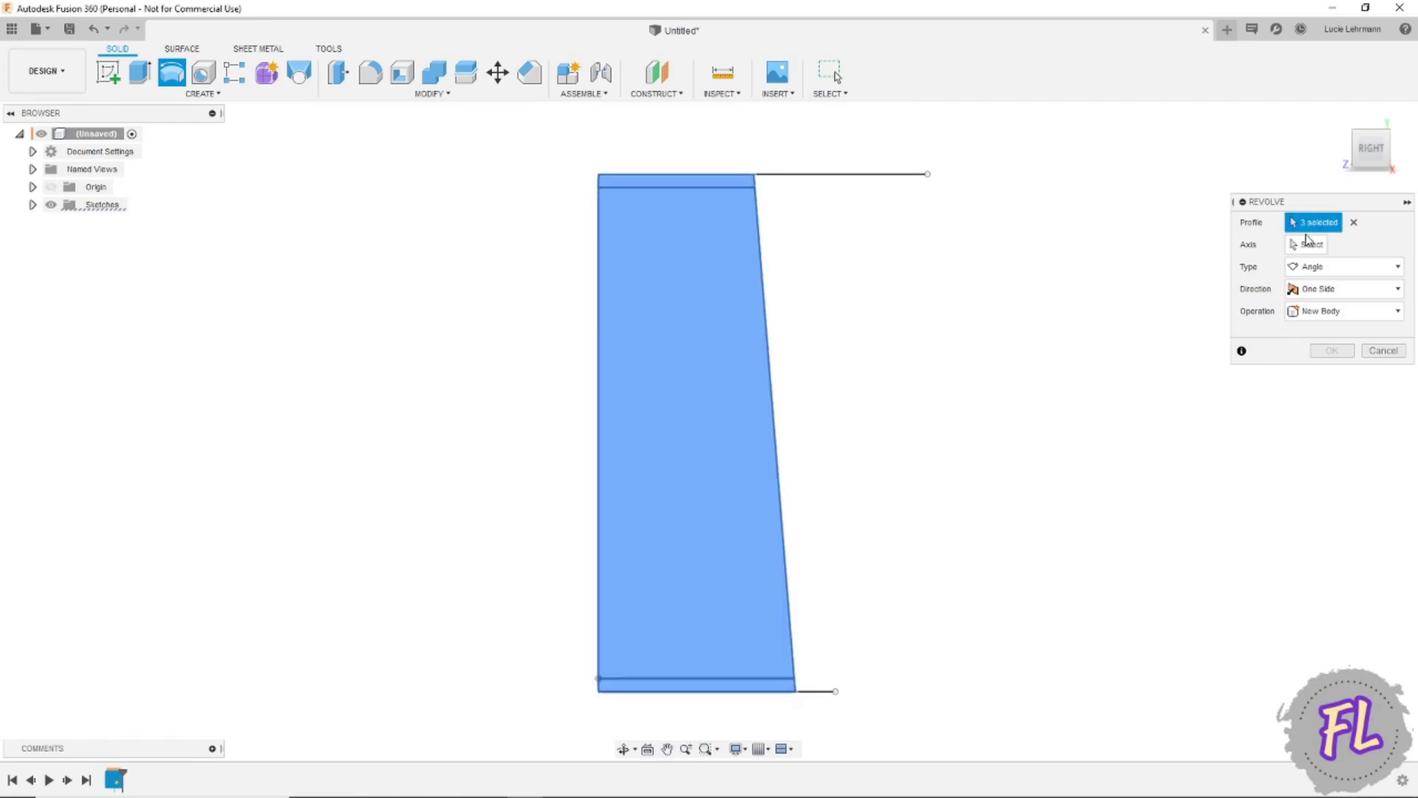
left_click(1306, 242)
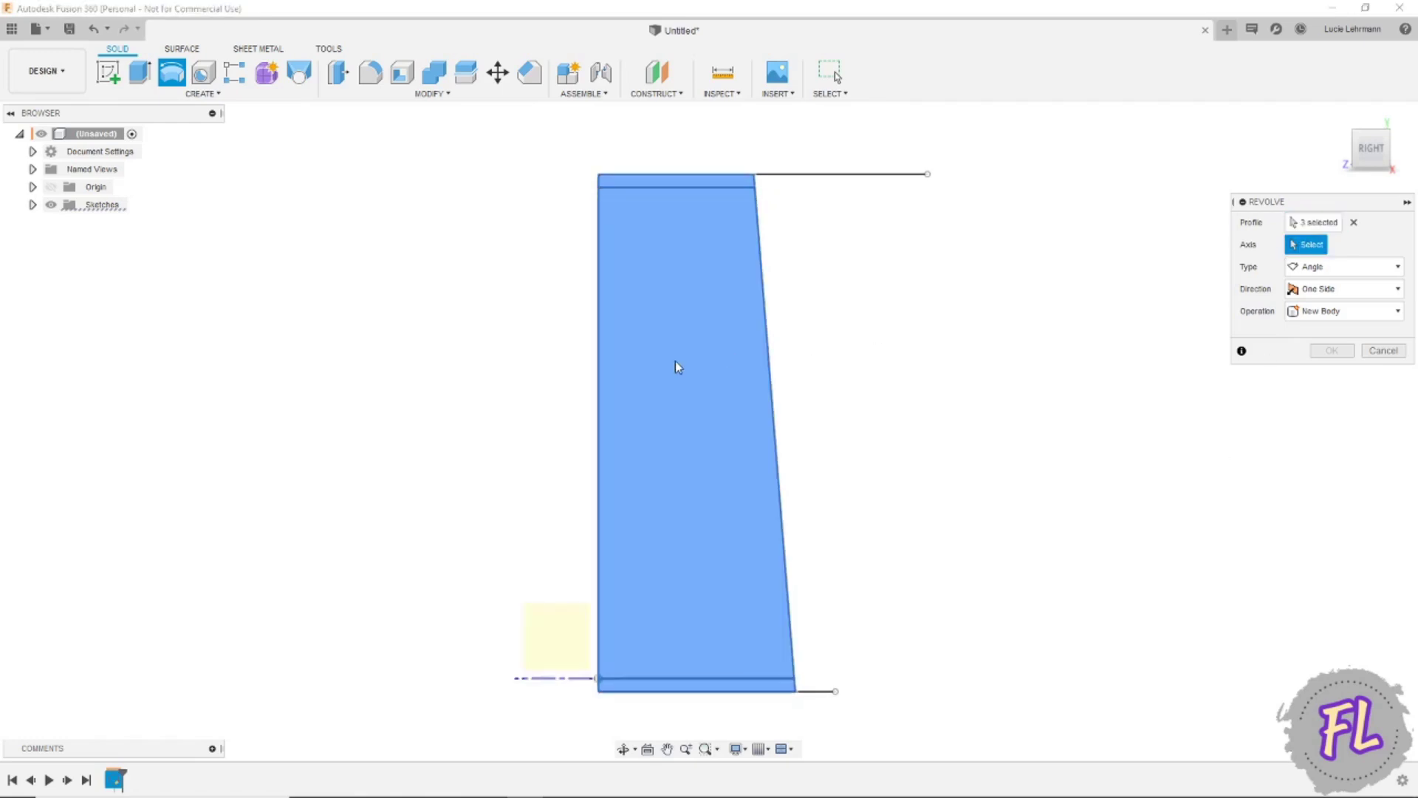
left_click(598, 338)
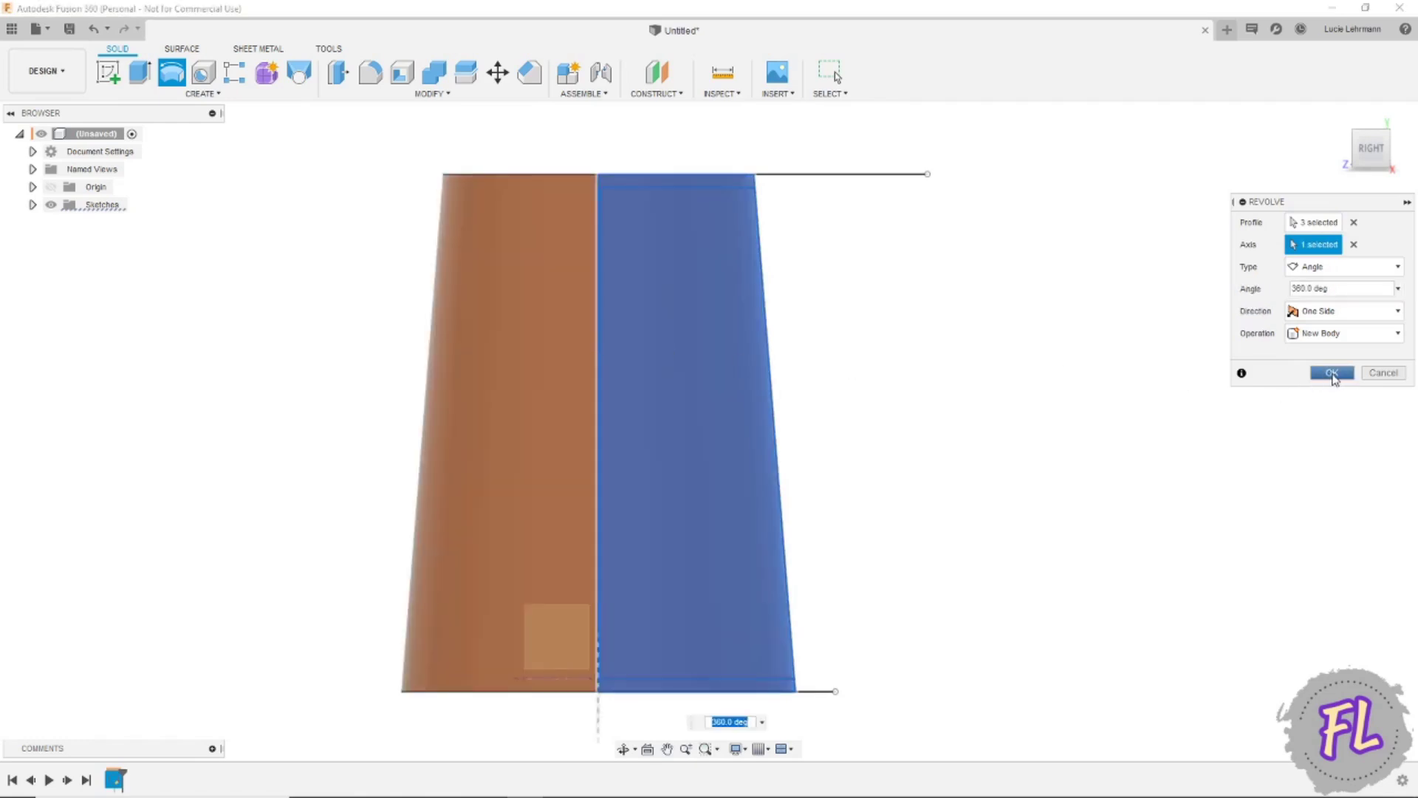
left_click(1332, 373)
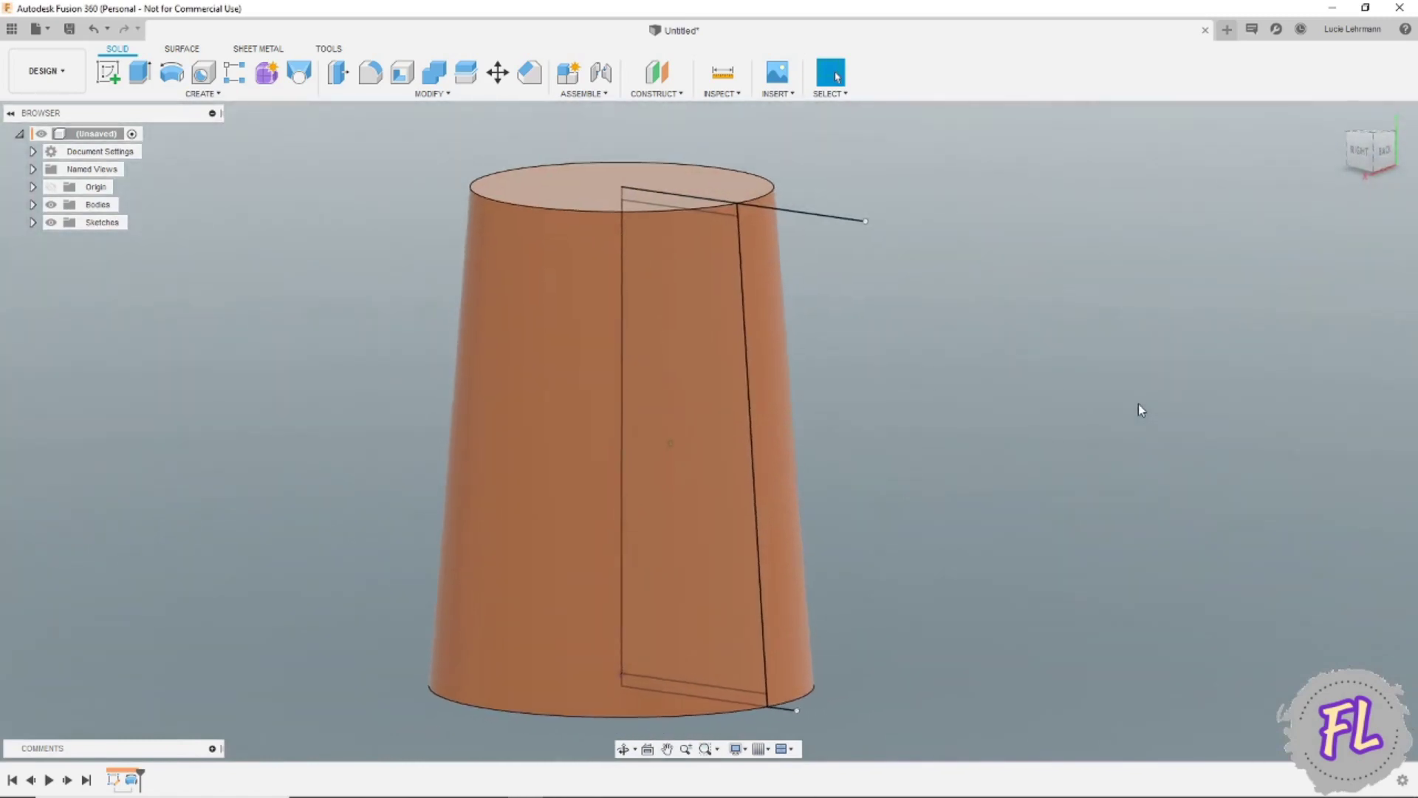
Start a coil on the origin plane, centred at the origin, with a 29.80 mm diameter base circle
left_click(161, 95)
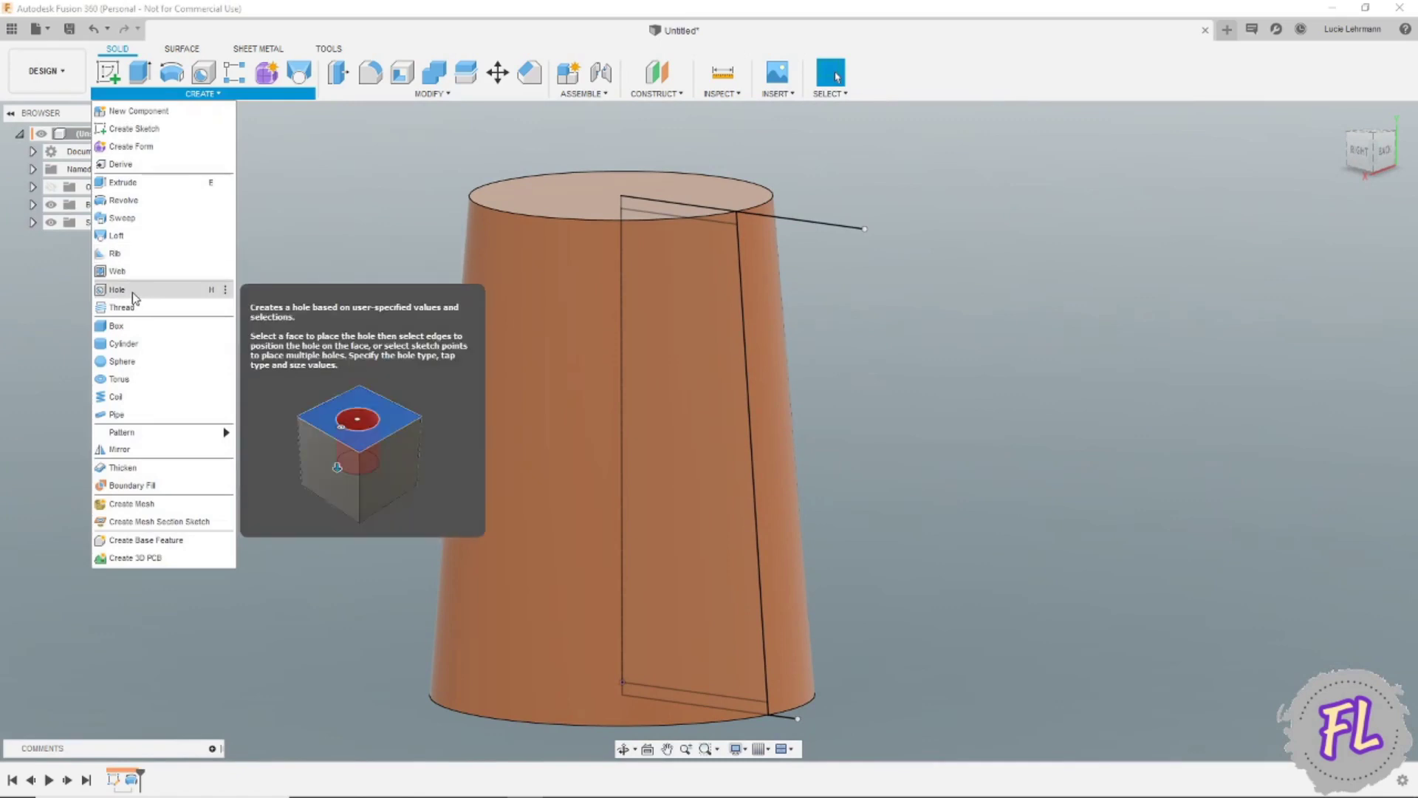
left_click(137, 399)
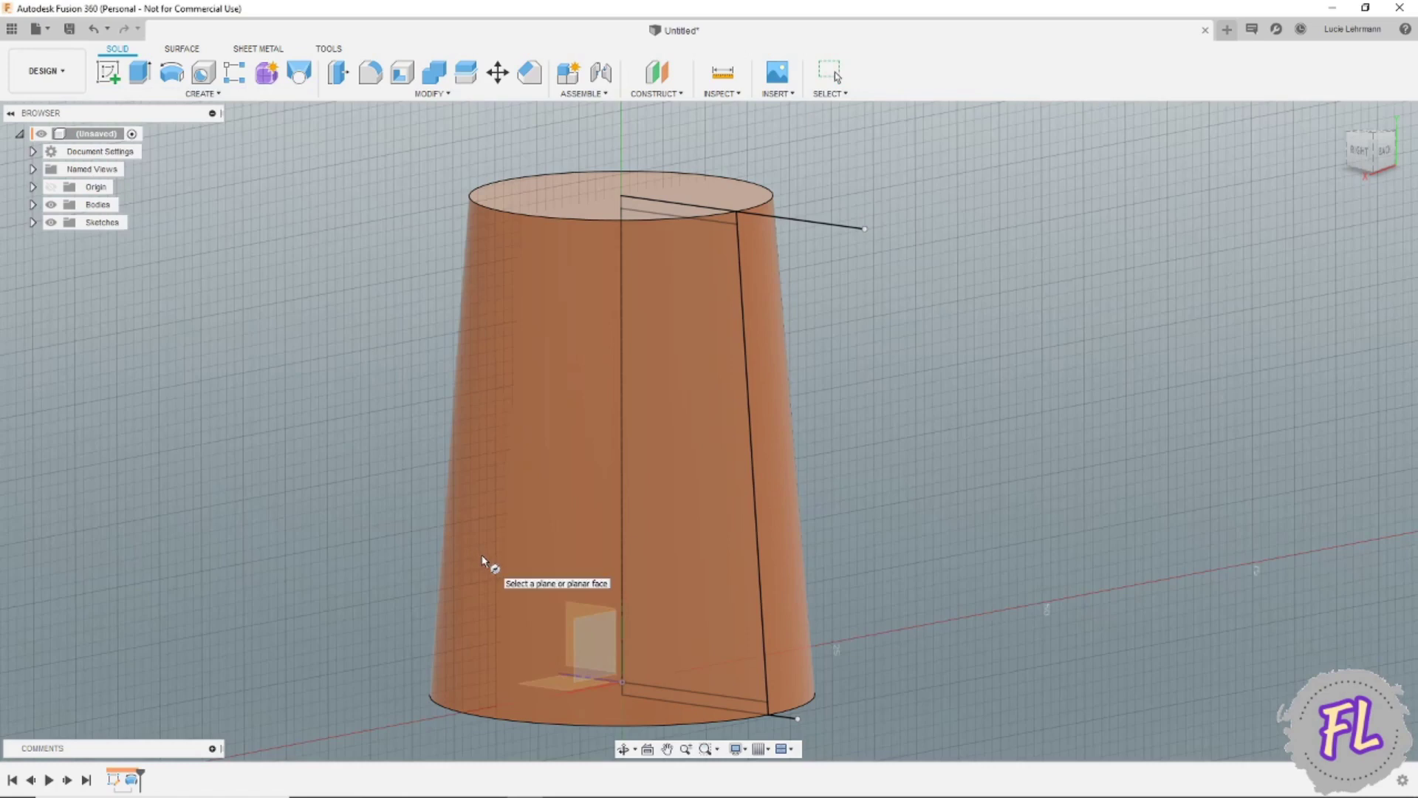
left_click(564, 682)
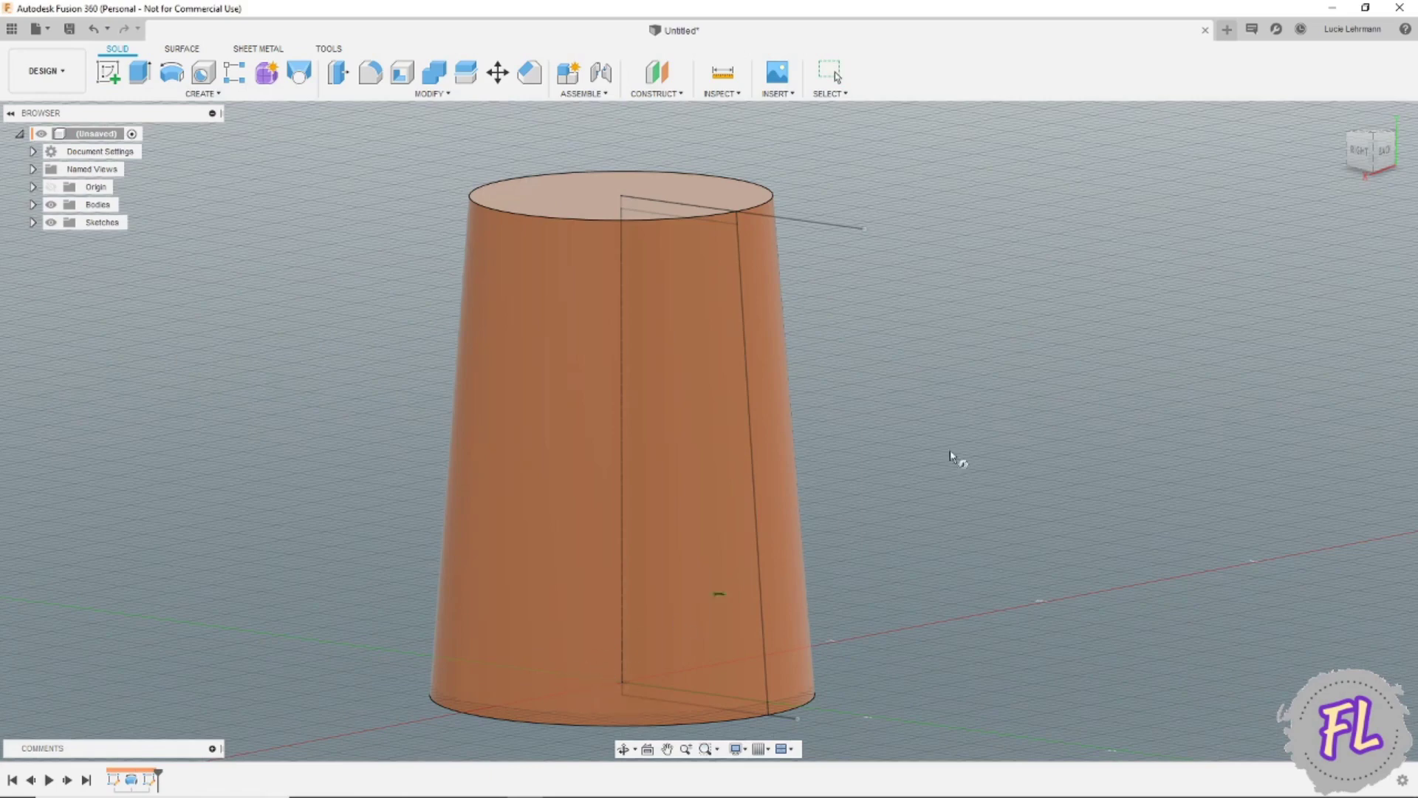
left_click_drag(1371, 148, 1374, 116)
left_click_drag(1359, 145, 1398, 173)
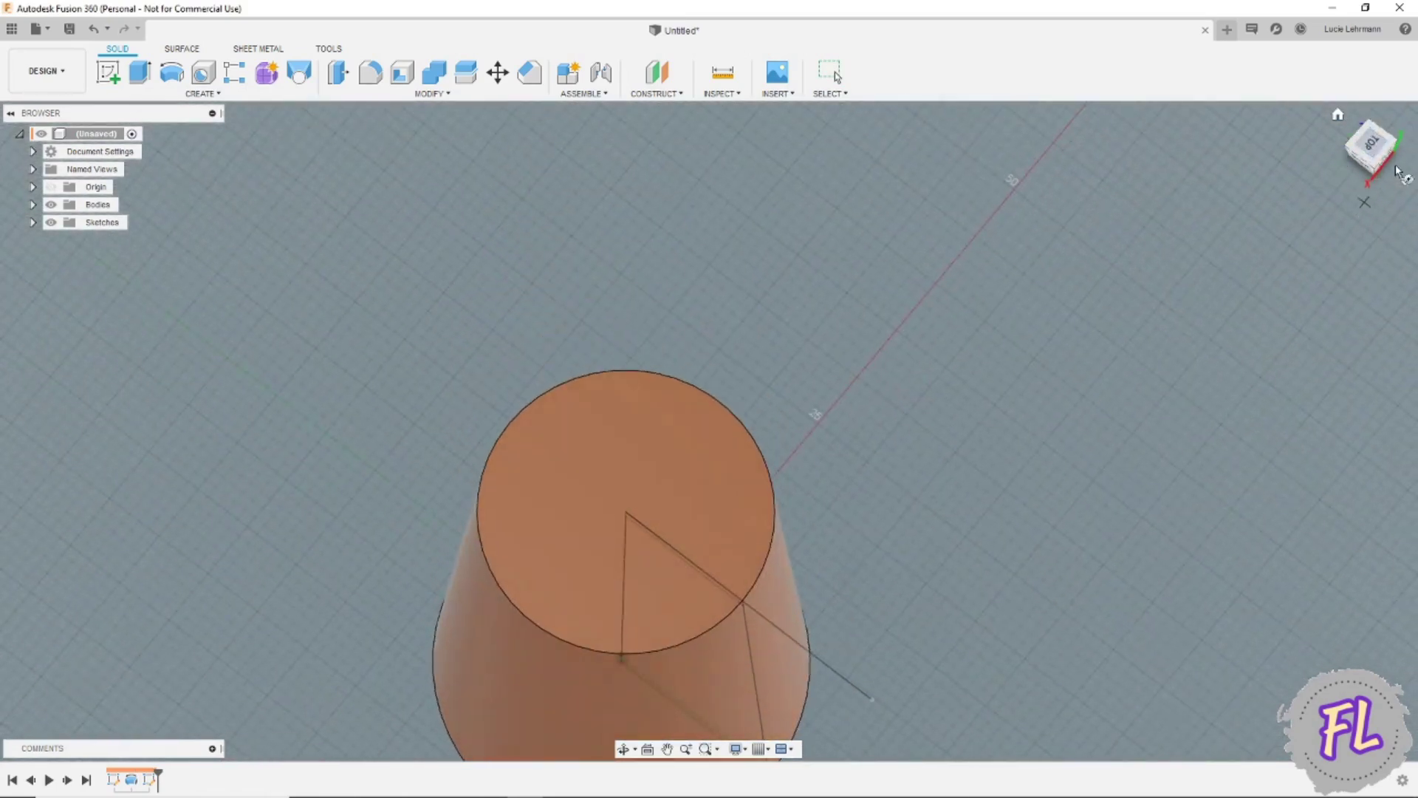
left_click(1376, 150)
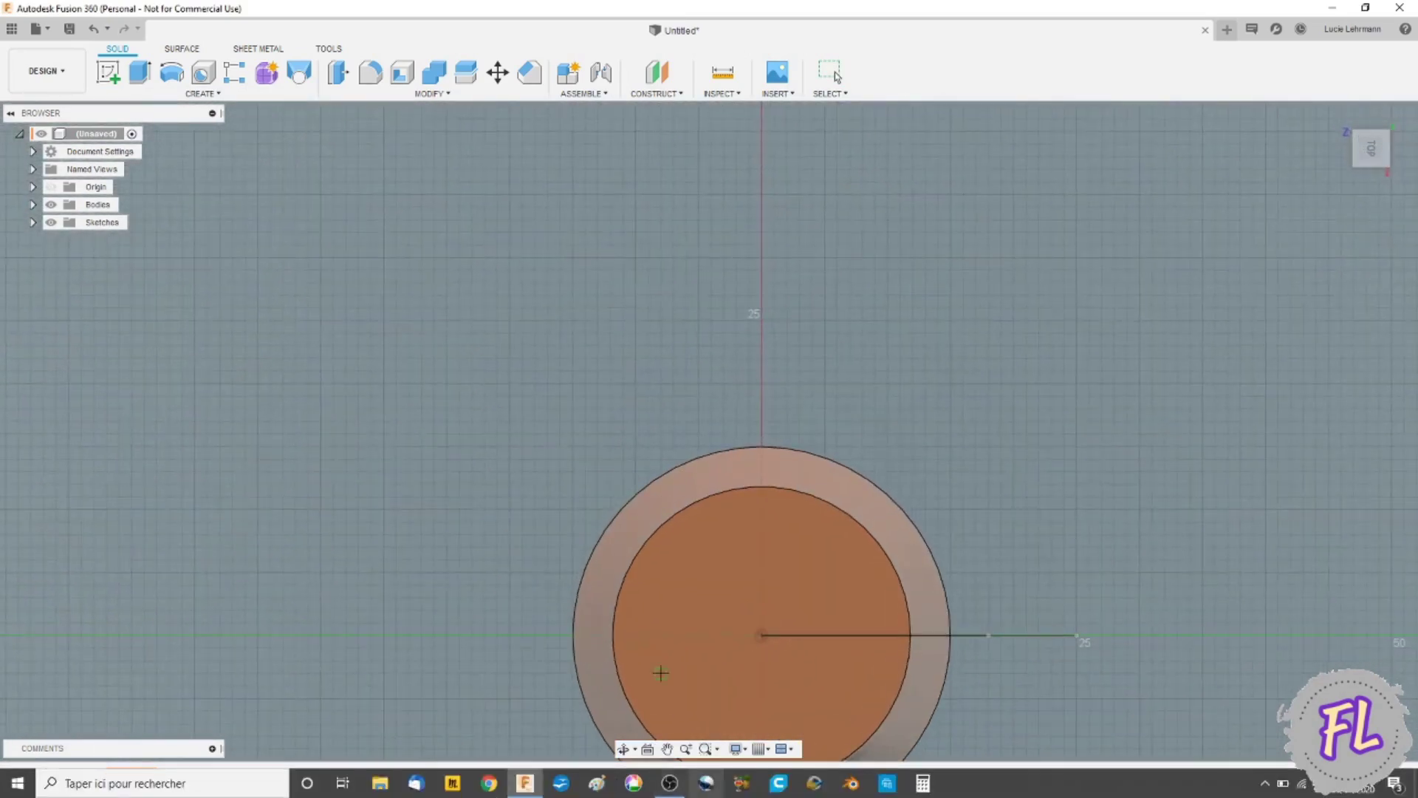
left_click(761, 635)
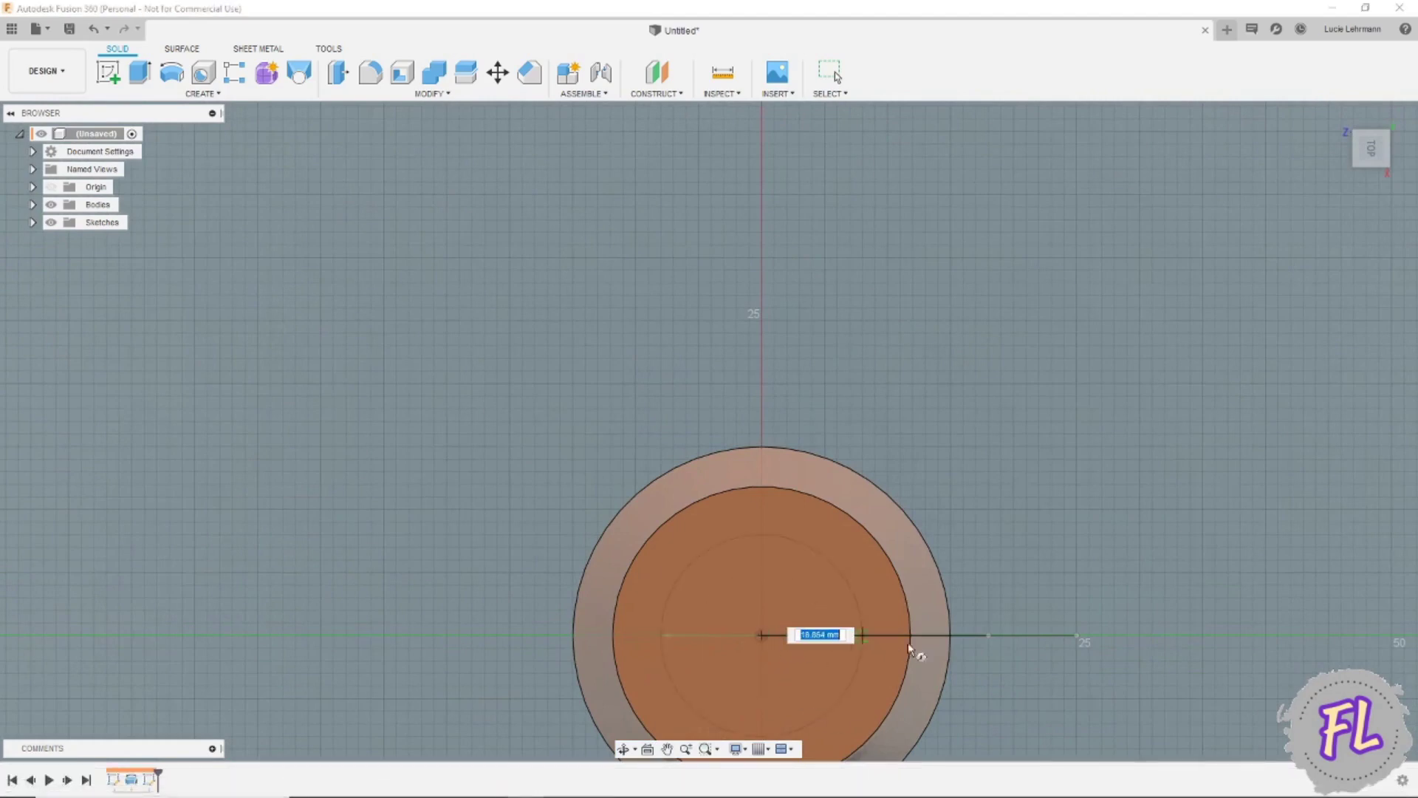
left_click(952, 644)
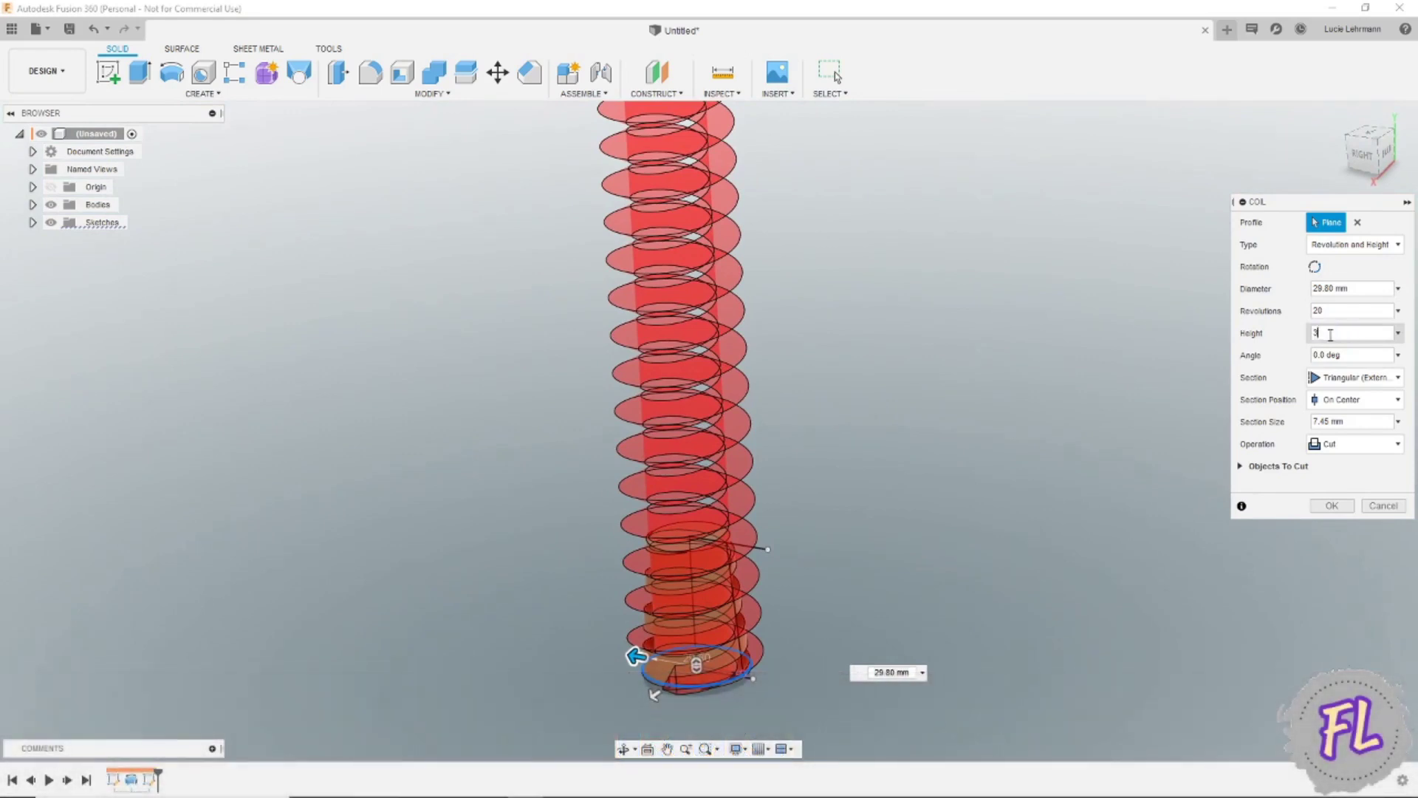
Set the coil to 39.3 mm height, 2 mm section, Join operation and -4.6° angle, then apply it
type("7")
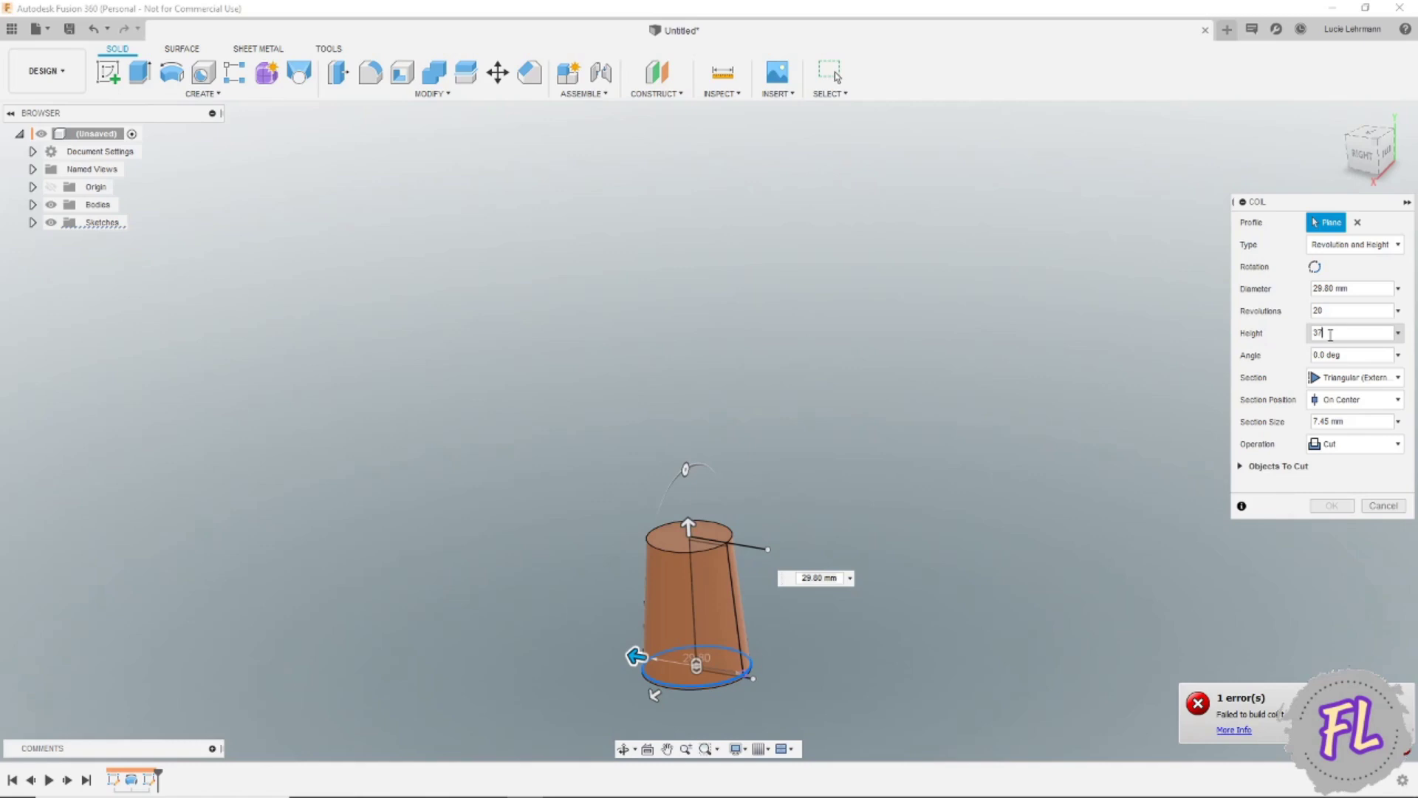
type("8")
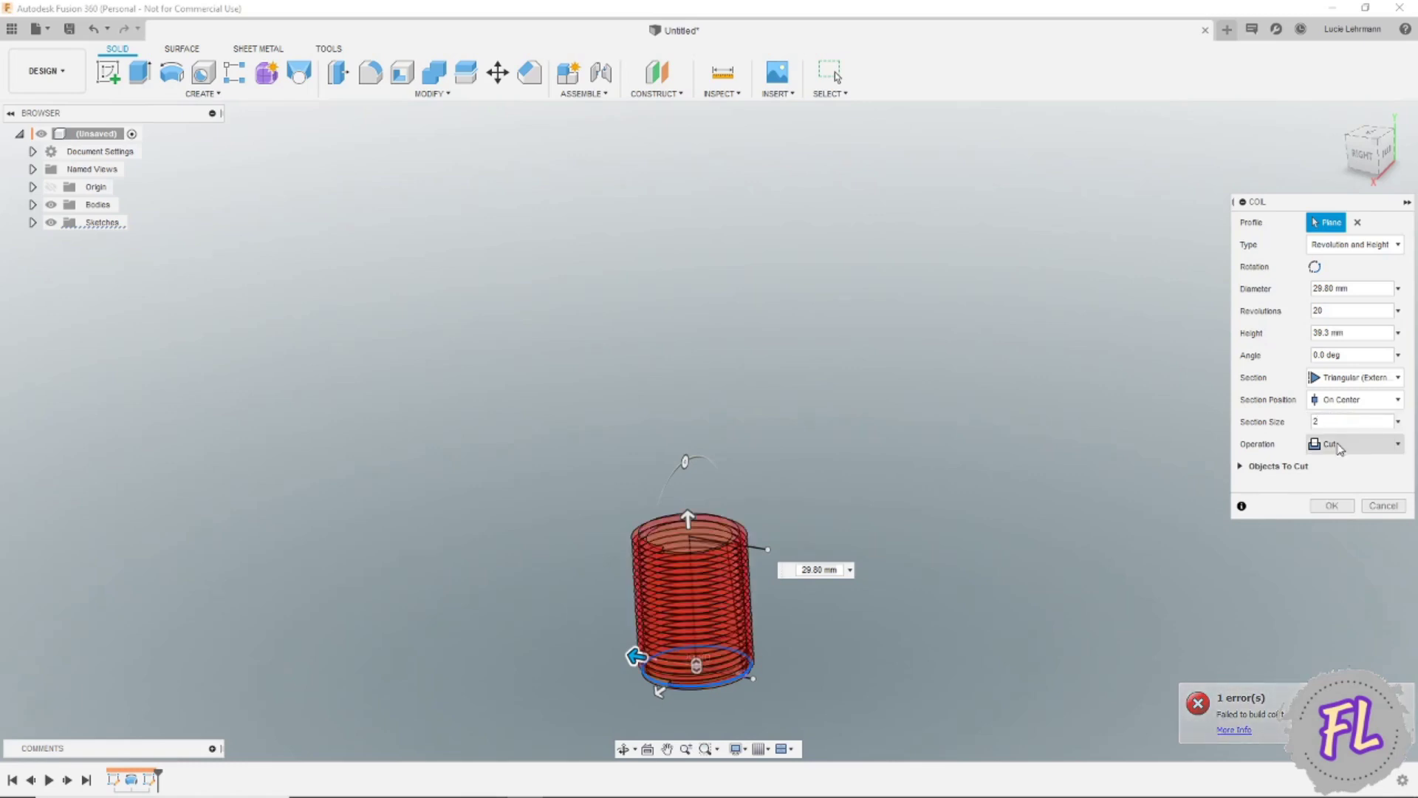
left_click(1333, 443)
left_click(1333, 467)
type("-")
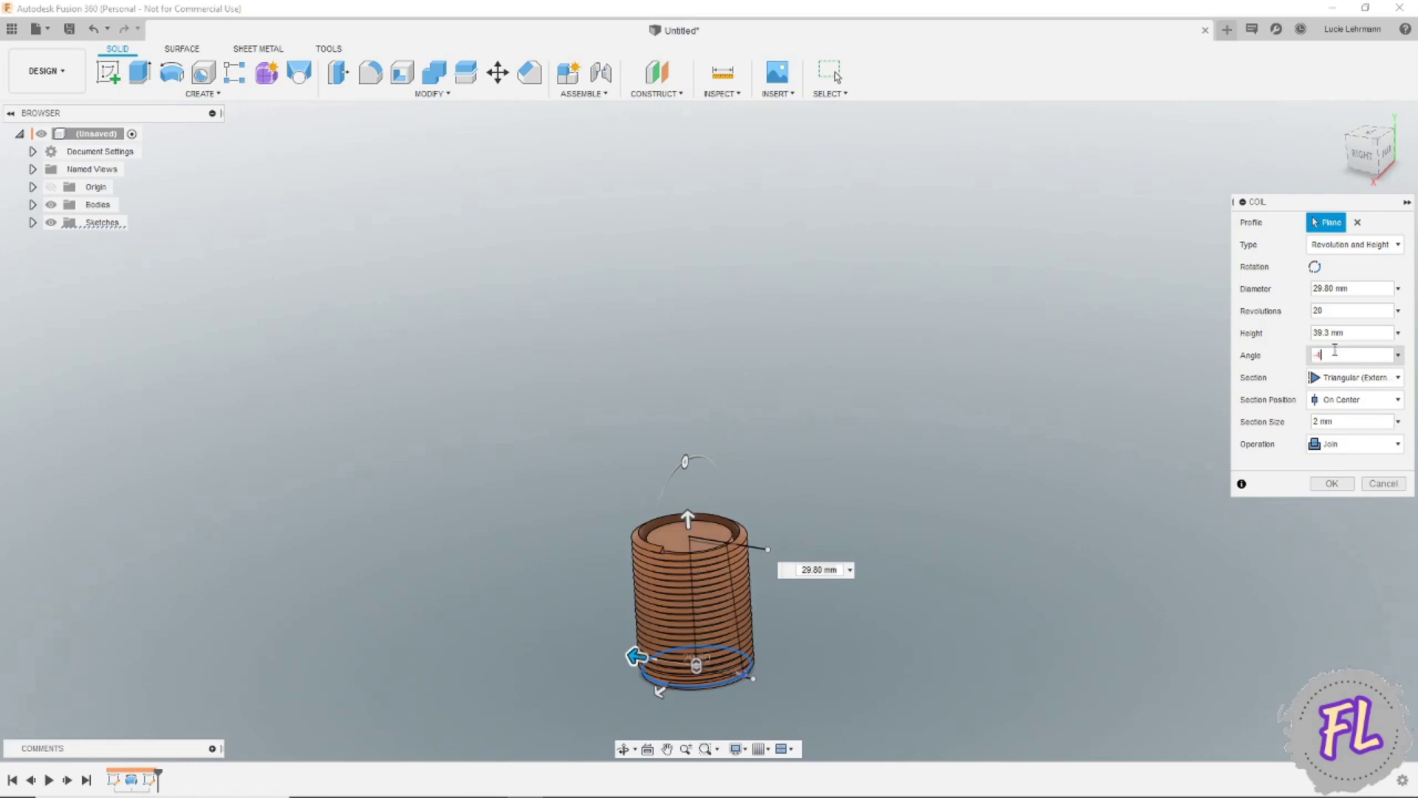
type(".6")
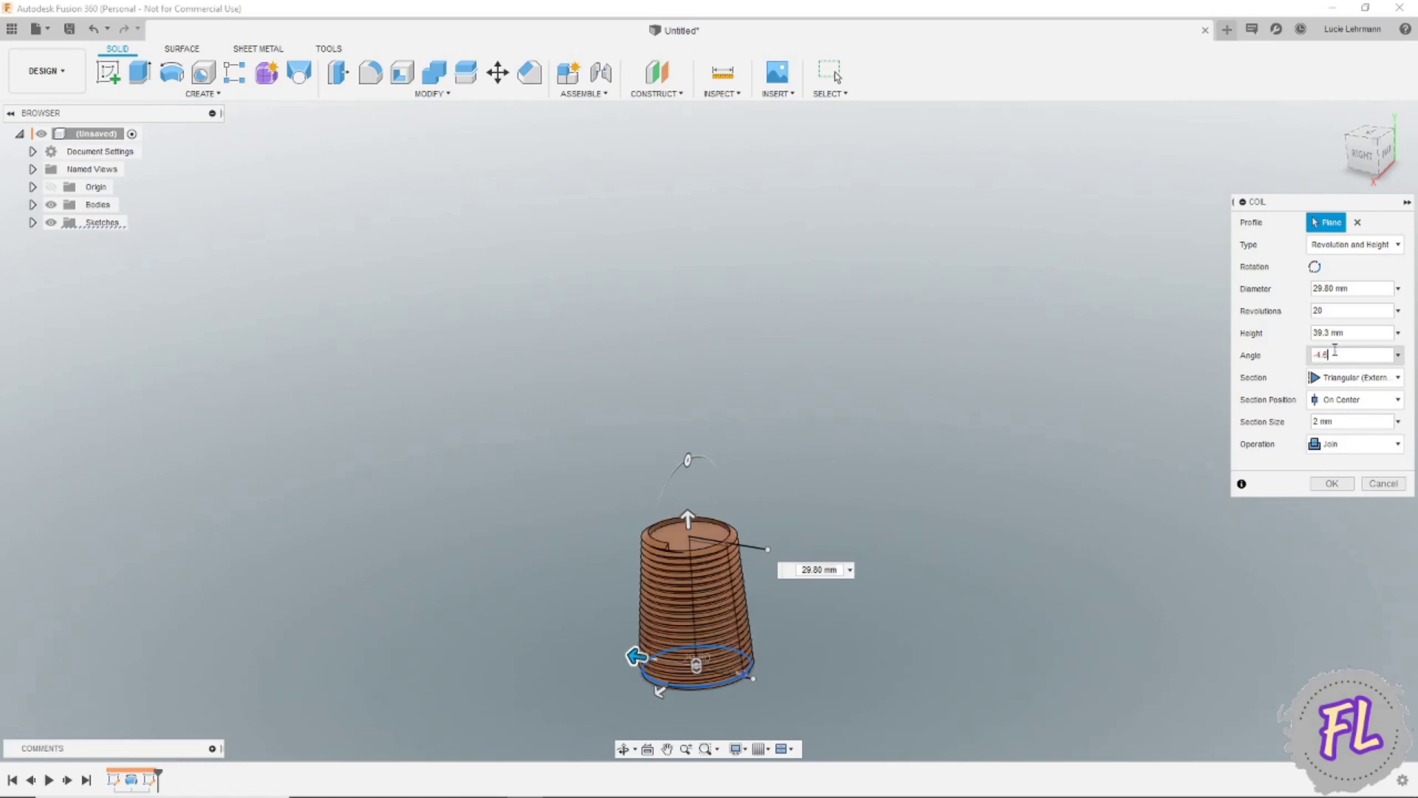
scroll(810, 482, "up", 3)
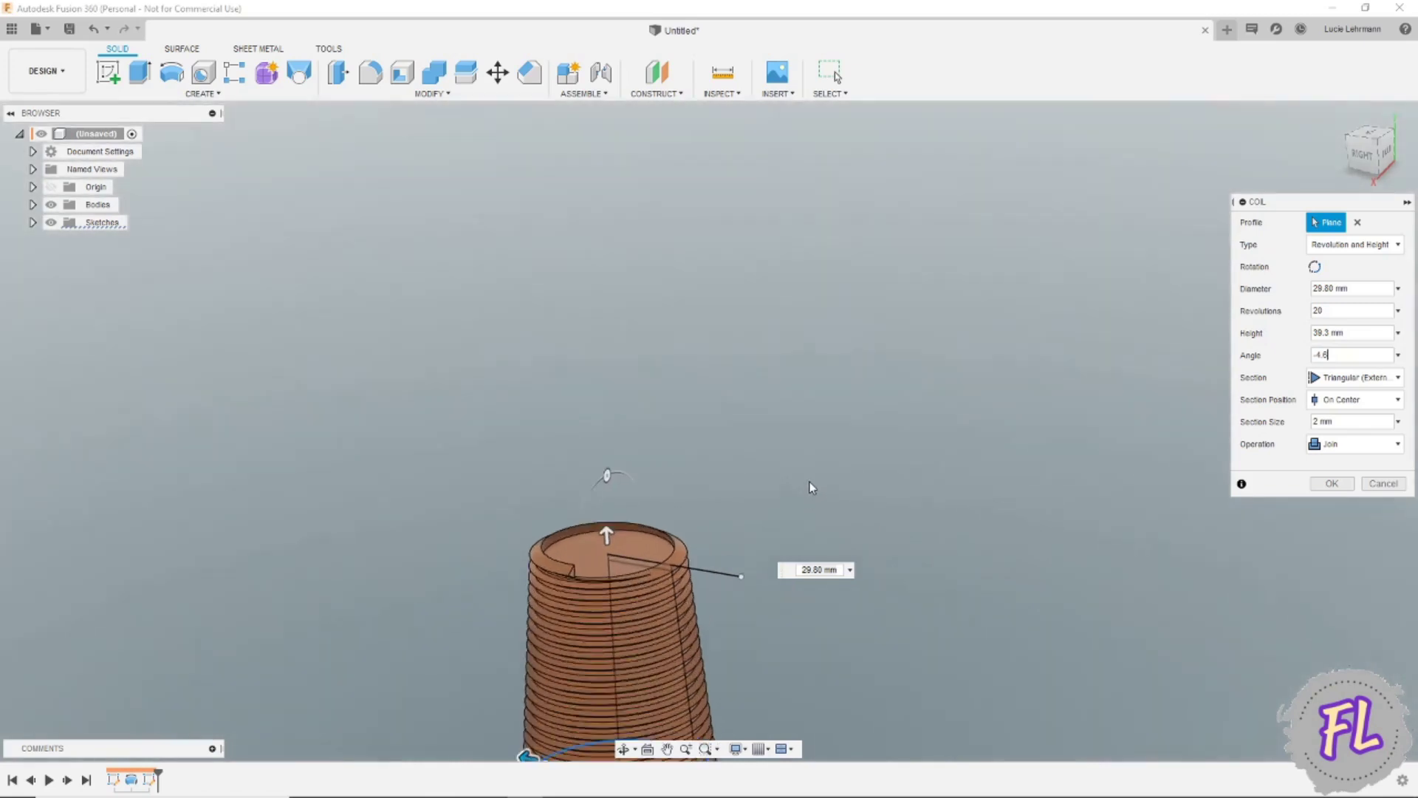
mouse_move(812, 475)
middle_mouse_down()
mouse_move(820, 329)
mouse_move(963, 168)
mouse_move(972, 222)
middle_mouse_up()
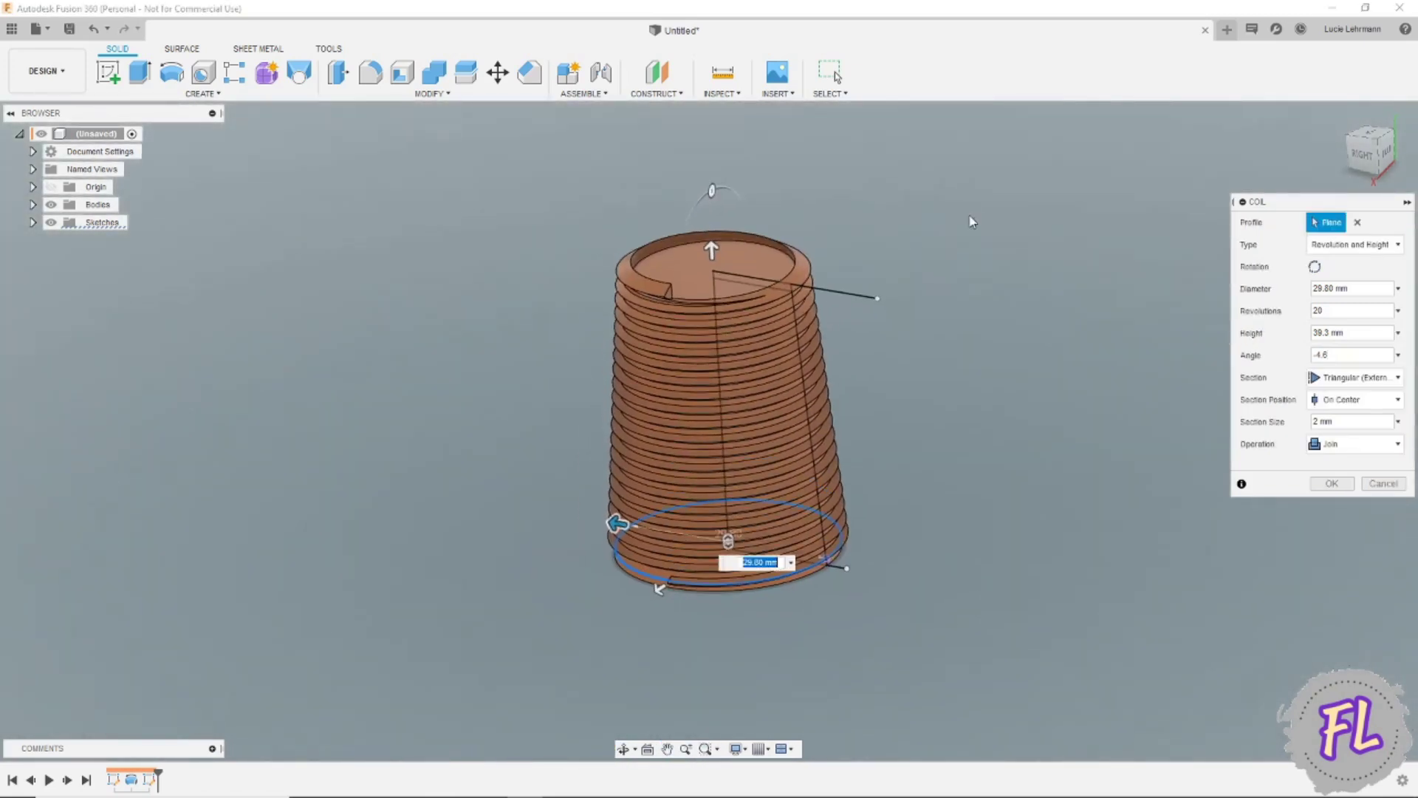
scroll(972, 222, "up", 2)
scroll(960, 233, "up", 1)
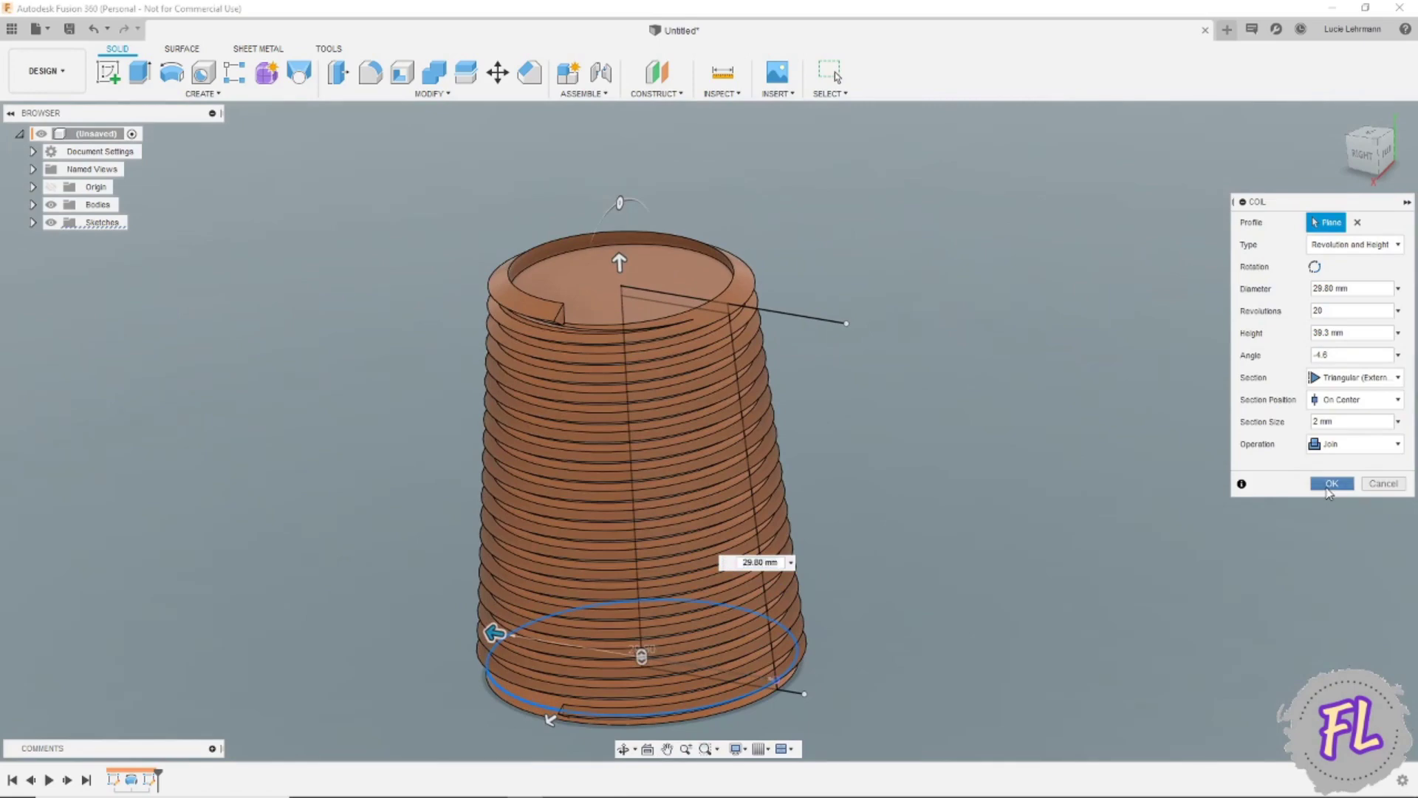
left_click(1330, 484)
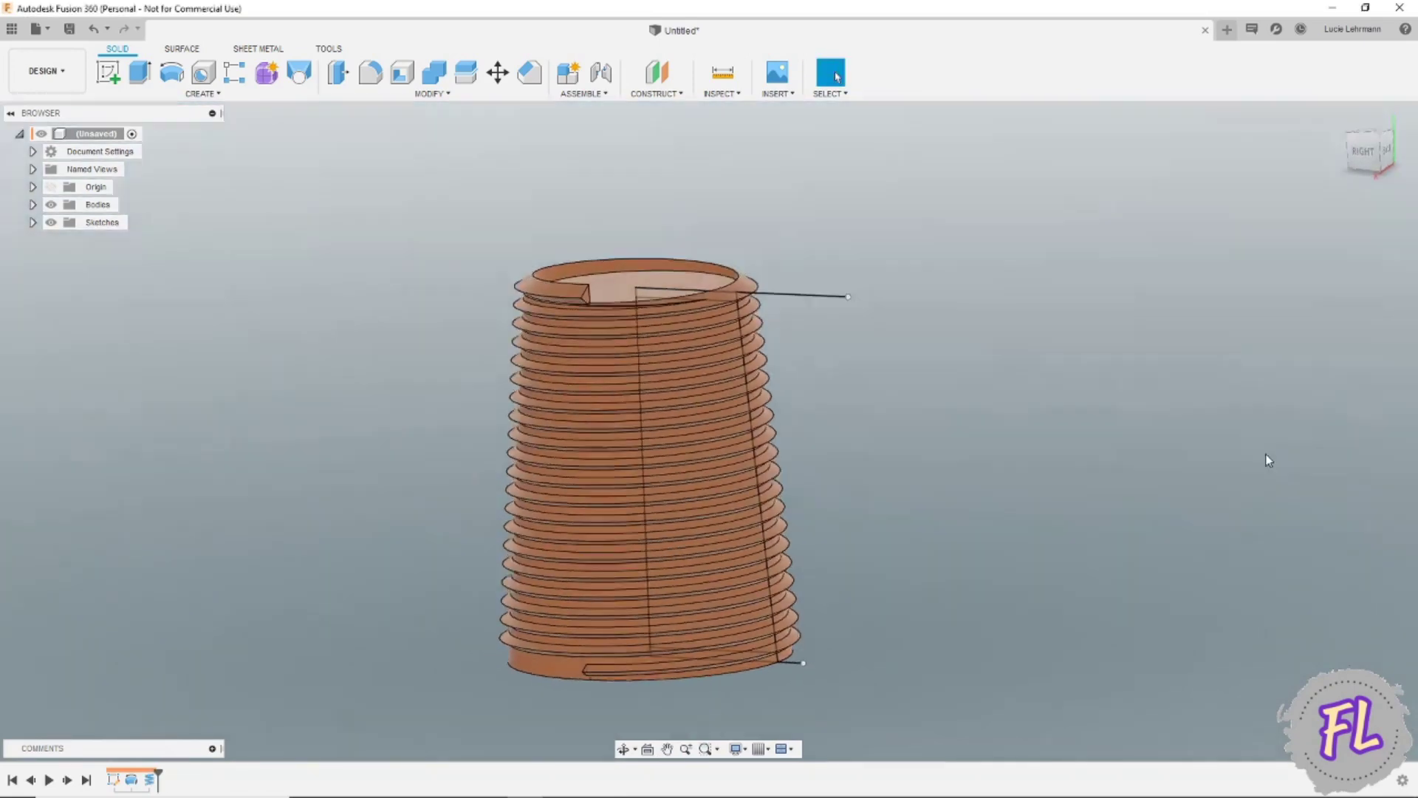
Add a Plane at Angle construction plane on the top sketch line
mouse_move(1265, 460)
middle_mouse_down("shift")
mouse_move(1165, 460)
mouse_move(1249, 453)
middle_mouse_up("shift")
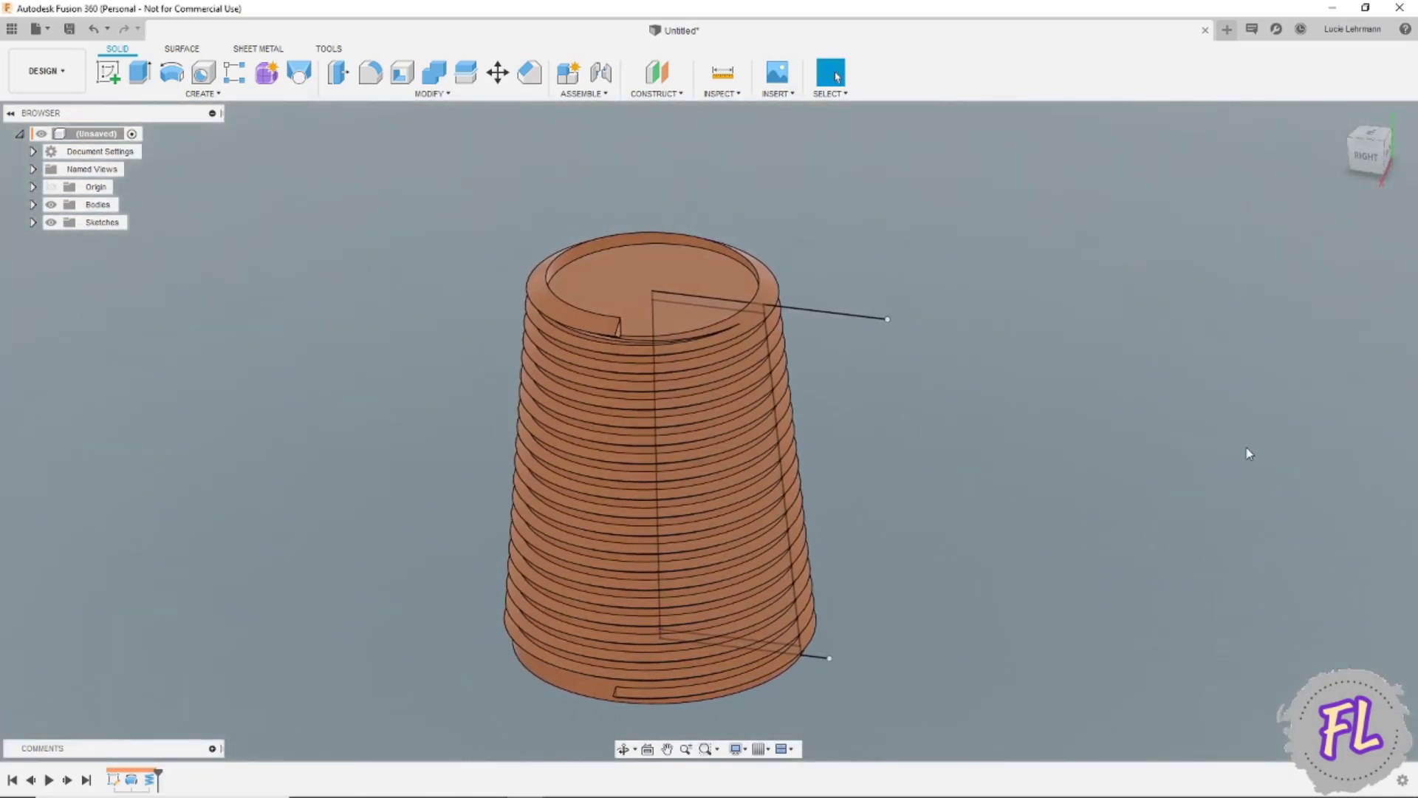
left_click(658, 82)
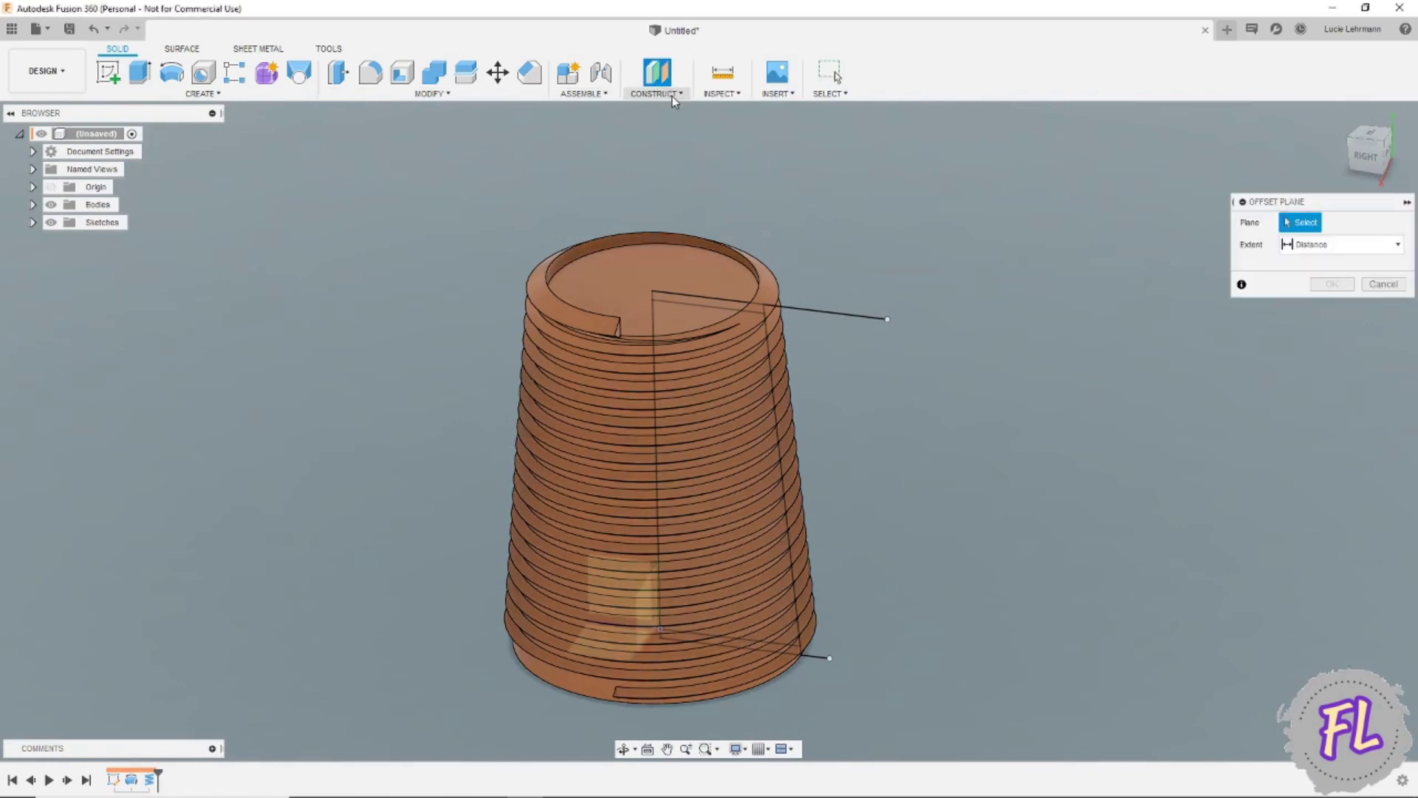
left_click(668, 92)
left_click(672, 130)
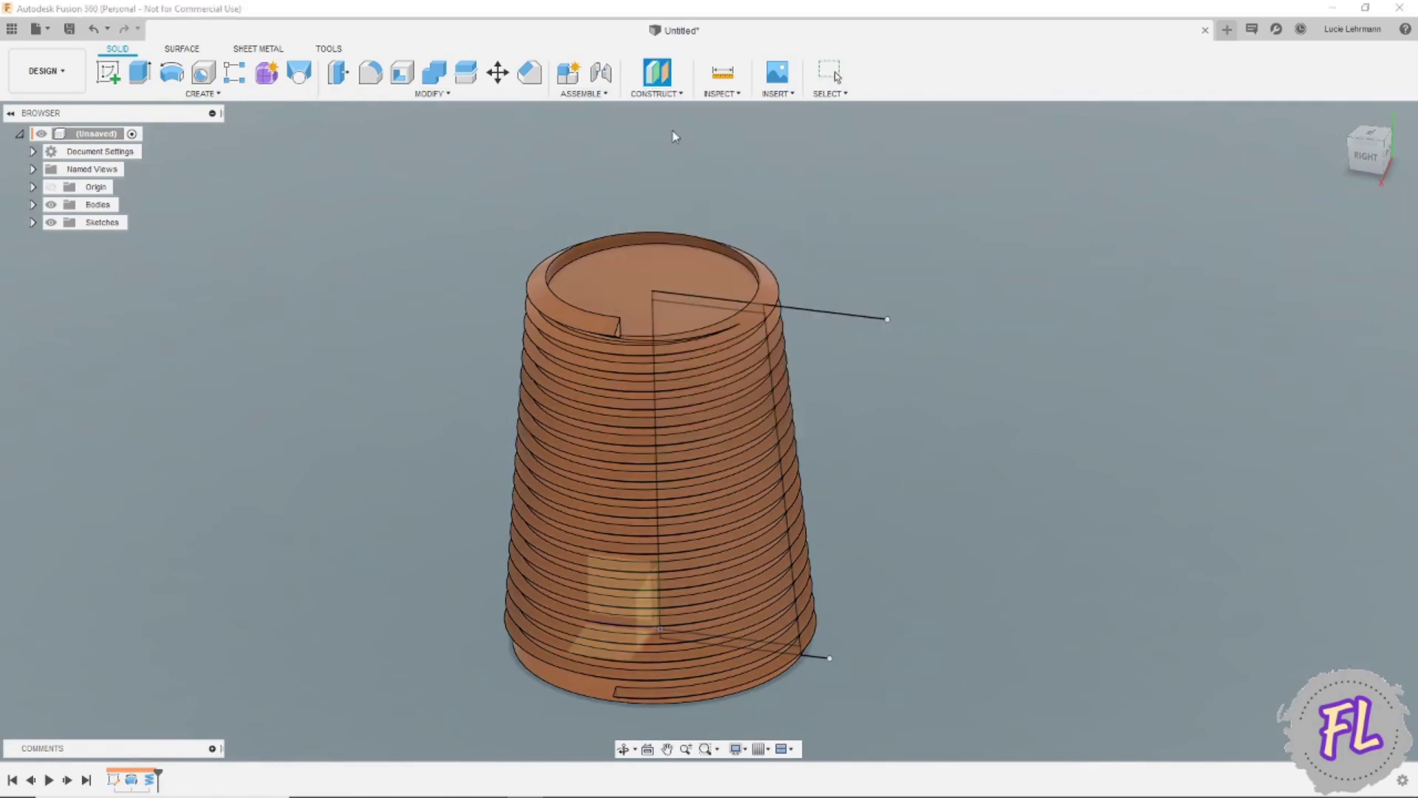
left_click(804, 315)
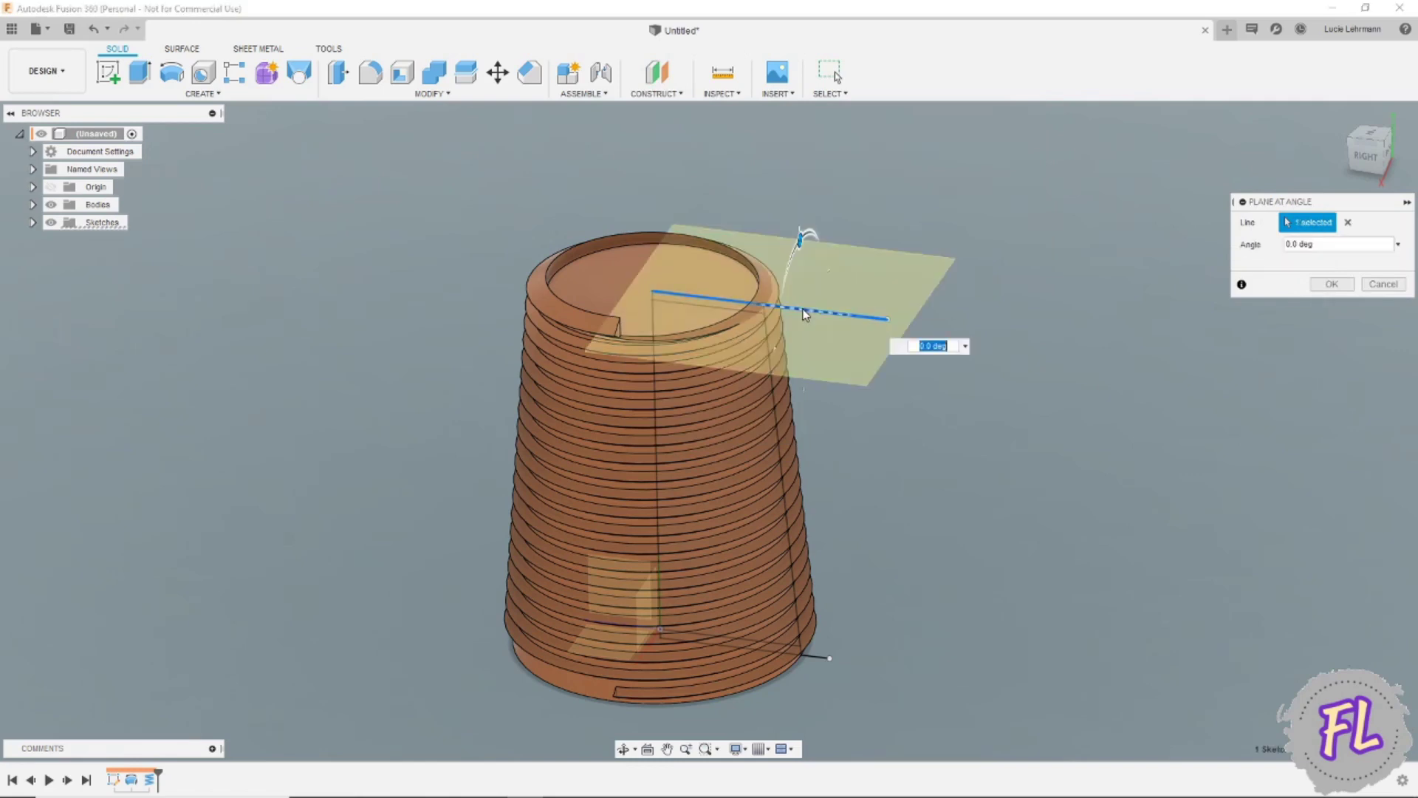
left_click(1334, 283)
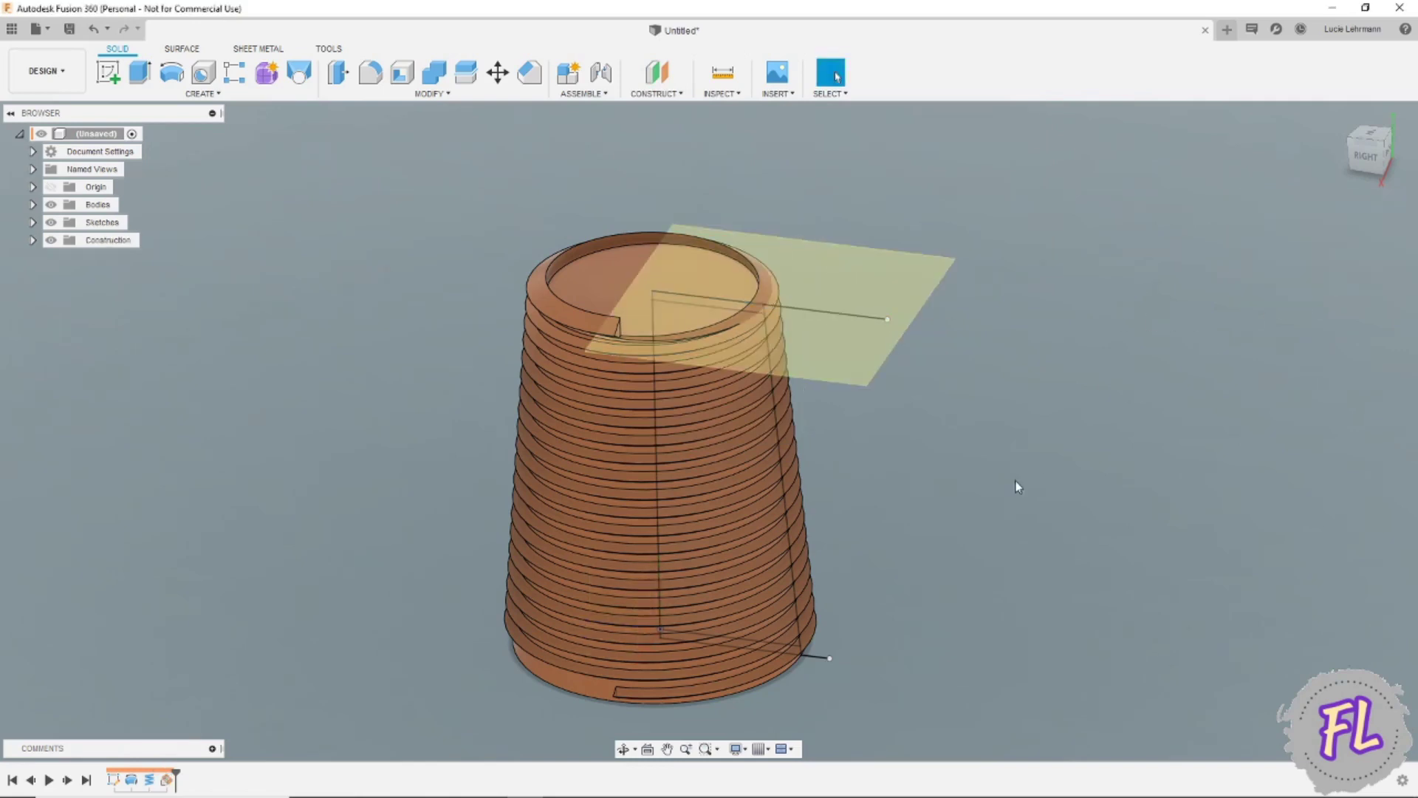
Add a second angled construction plane on the bottom sketch line
right_click(818, 656)
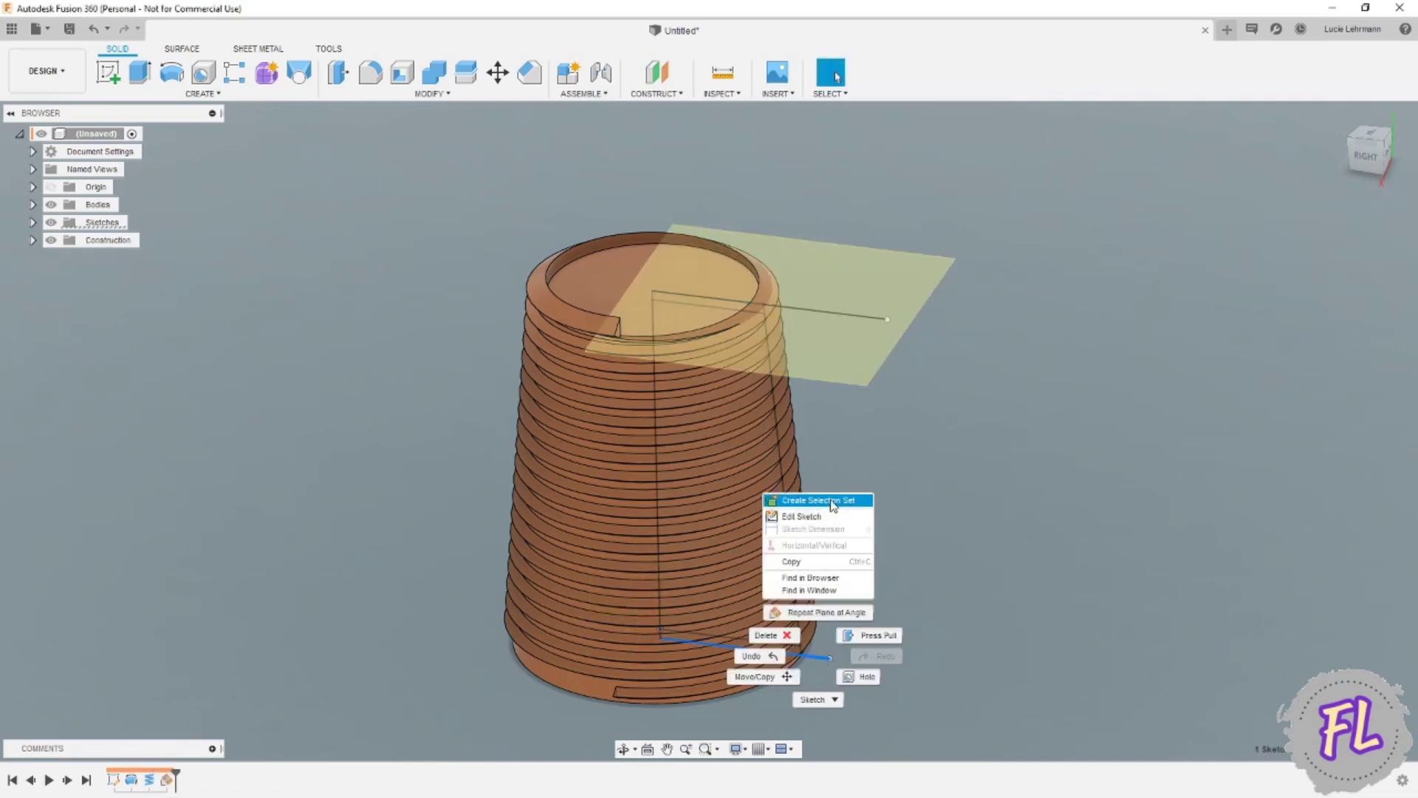
left_click(832, 616)
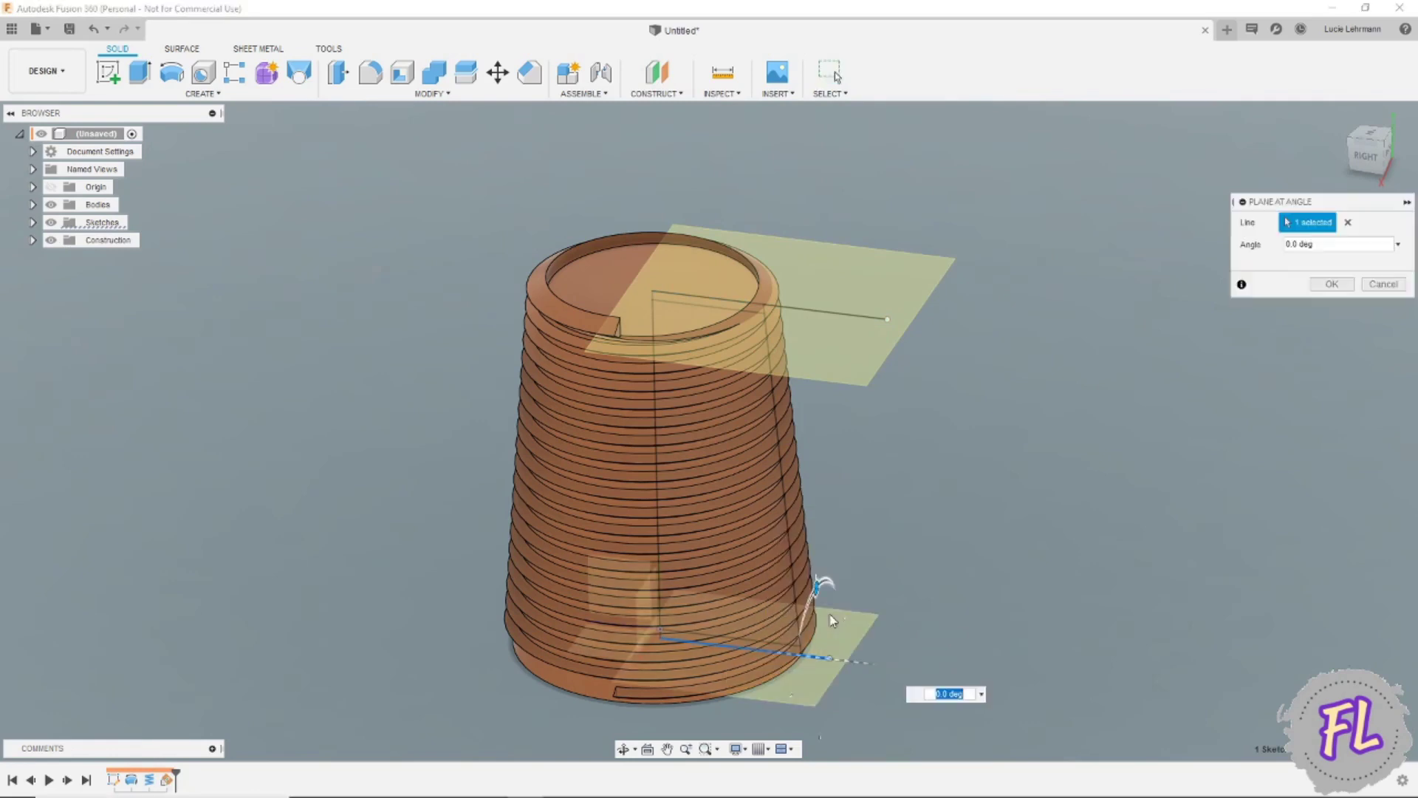
left_click(1330, 285)
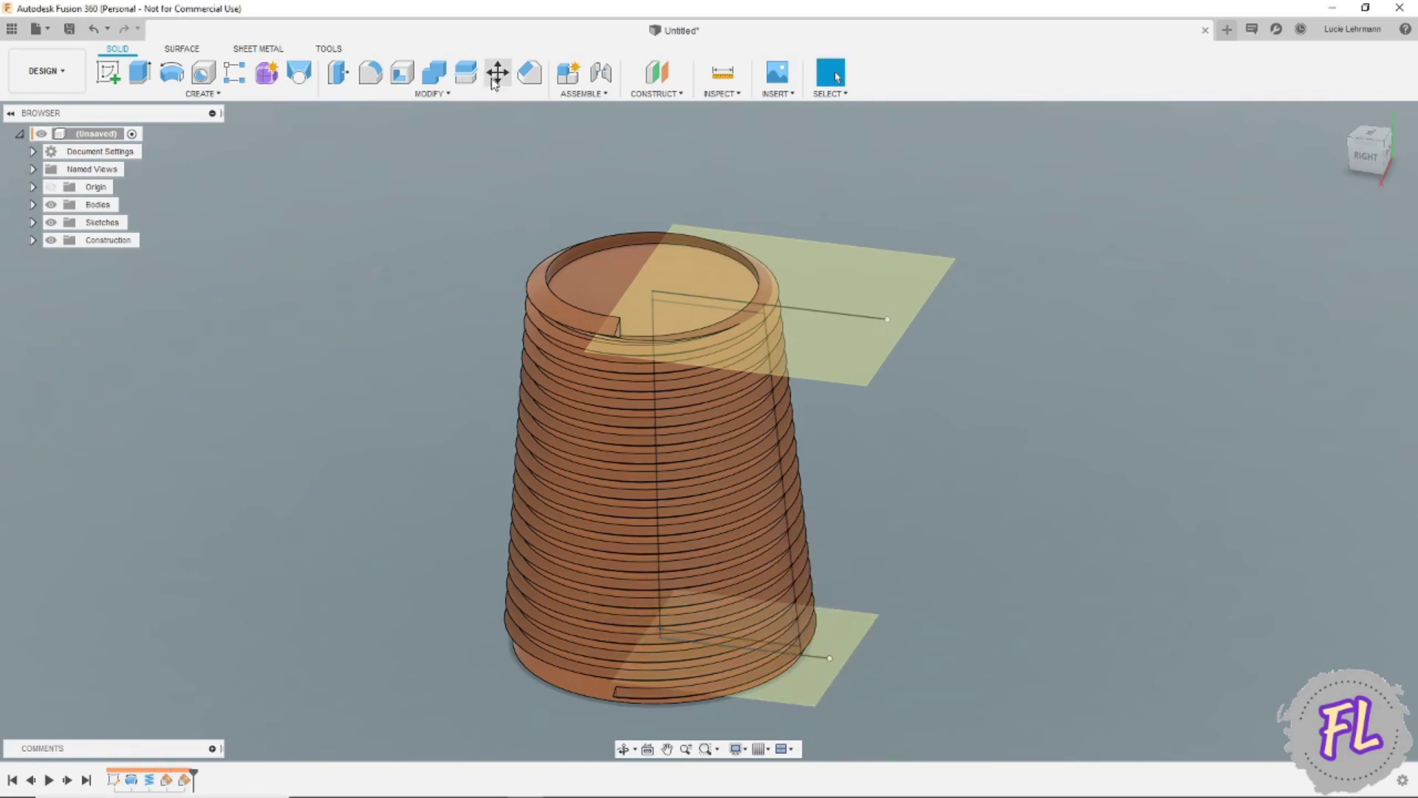
left_click(466, 71)
Split the threaded body with both construction planes into three bodies
left_click(647, 471)
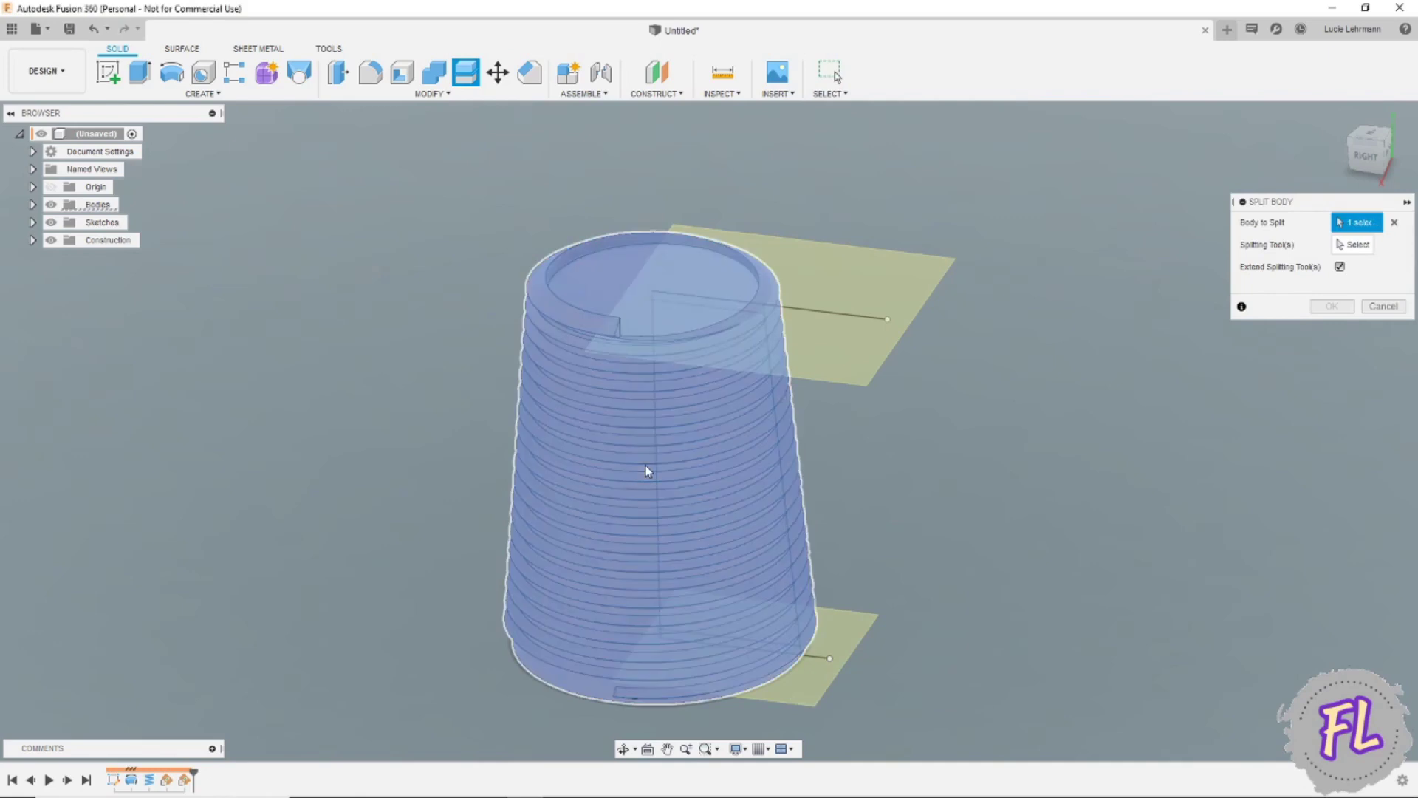
left_click(1359, 244)
left_click(903, 288)
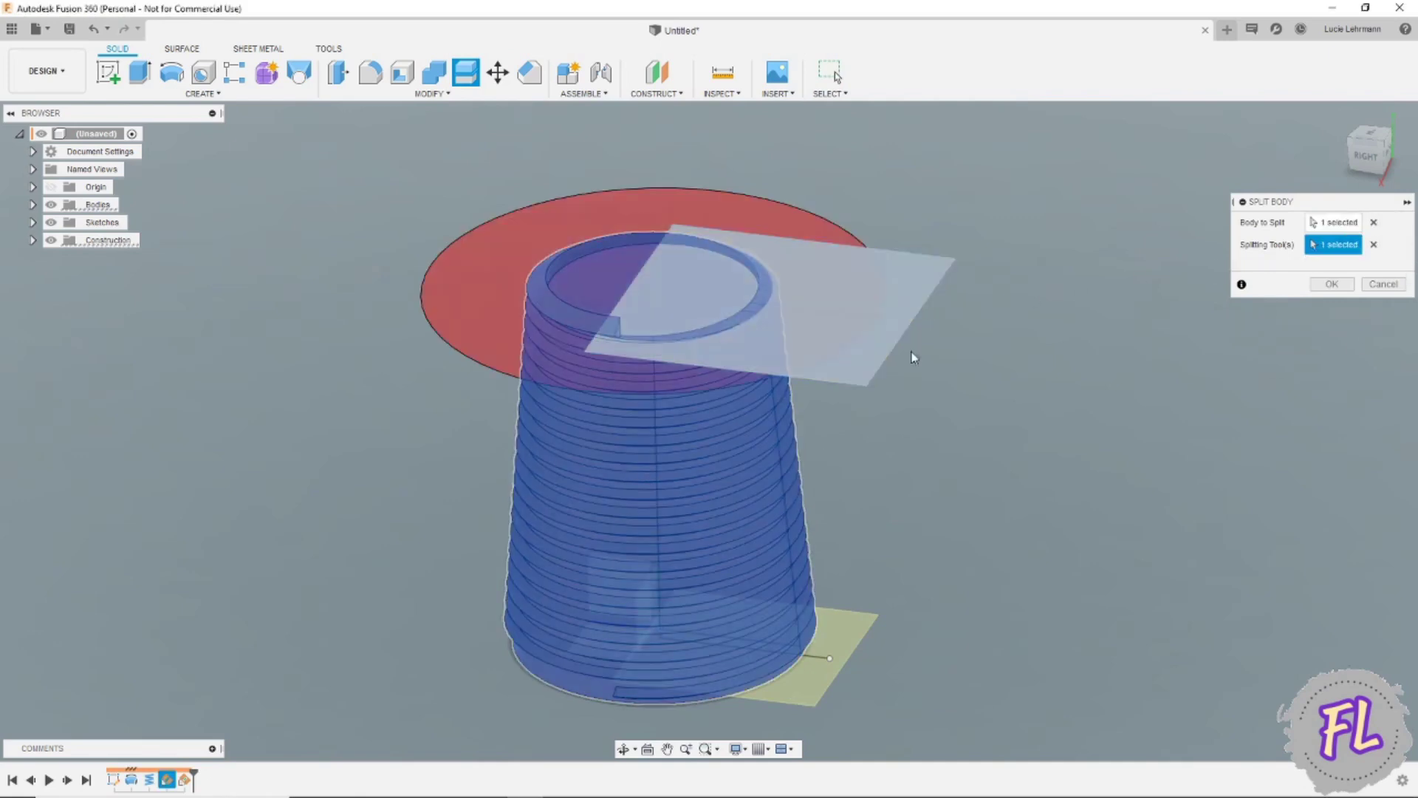
left_click(863, 617)
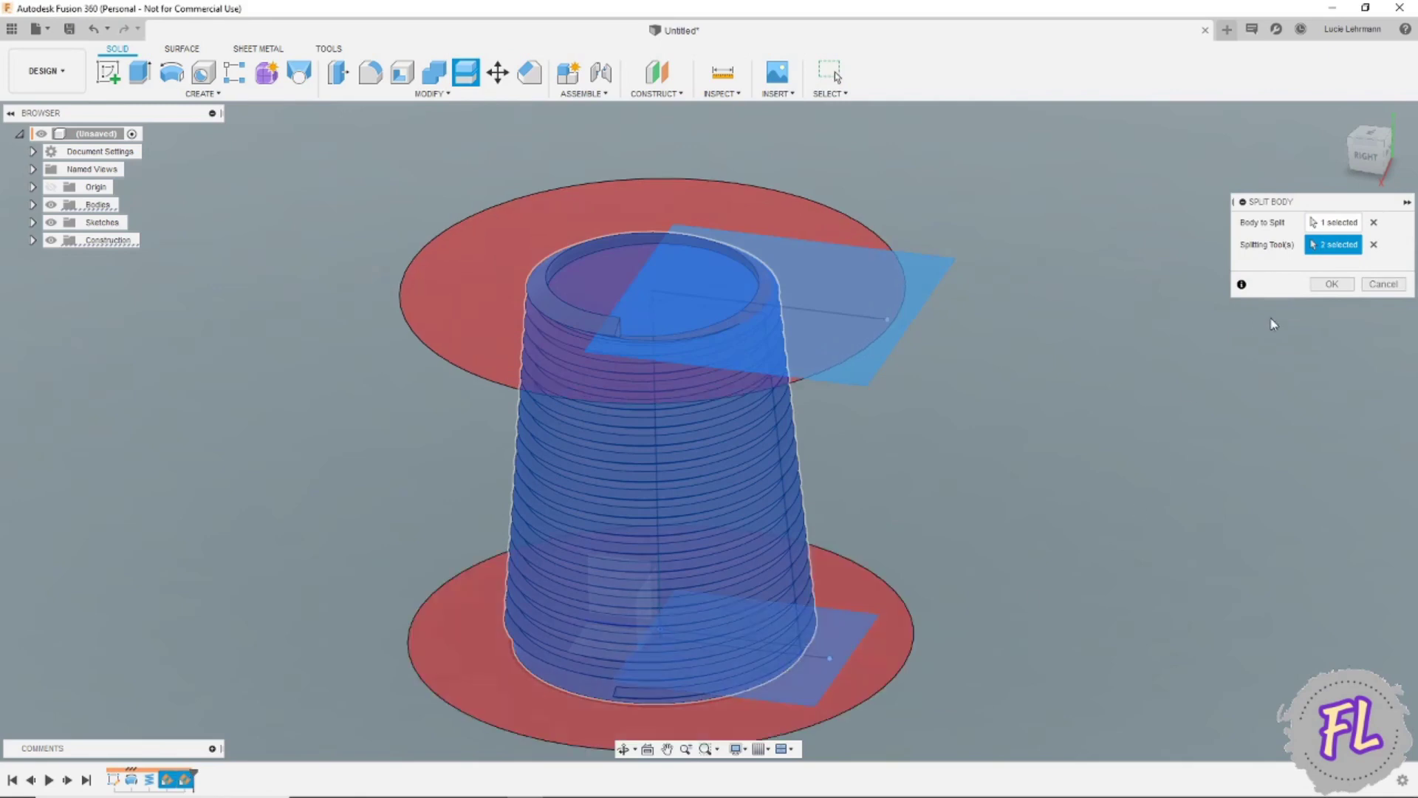
left_click(1333, 285)
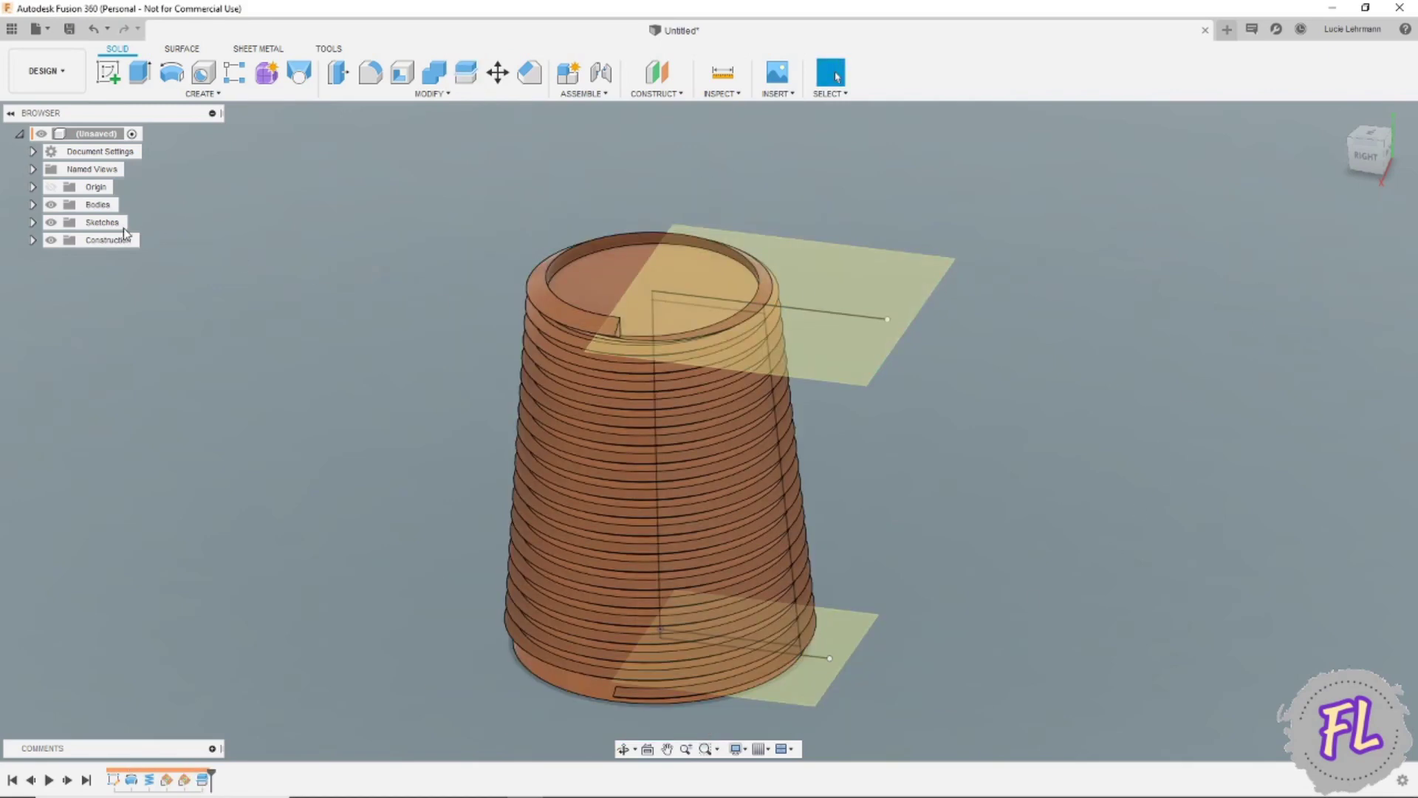
Hide Body1 and Body2 so only Body3 stays visible
left_click(33, 204)
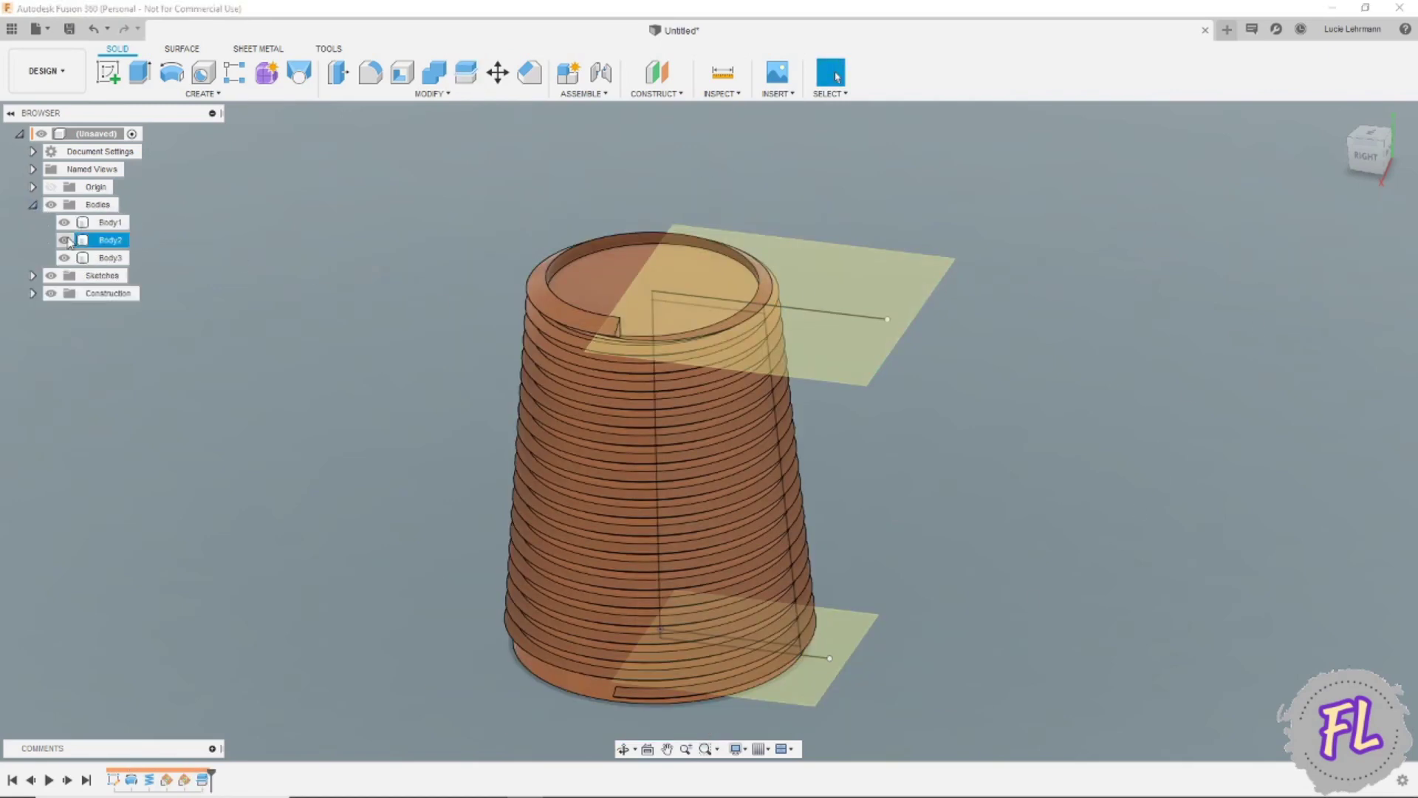
left_click(64, 240)
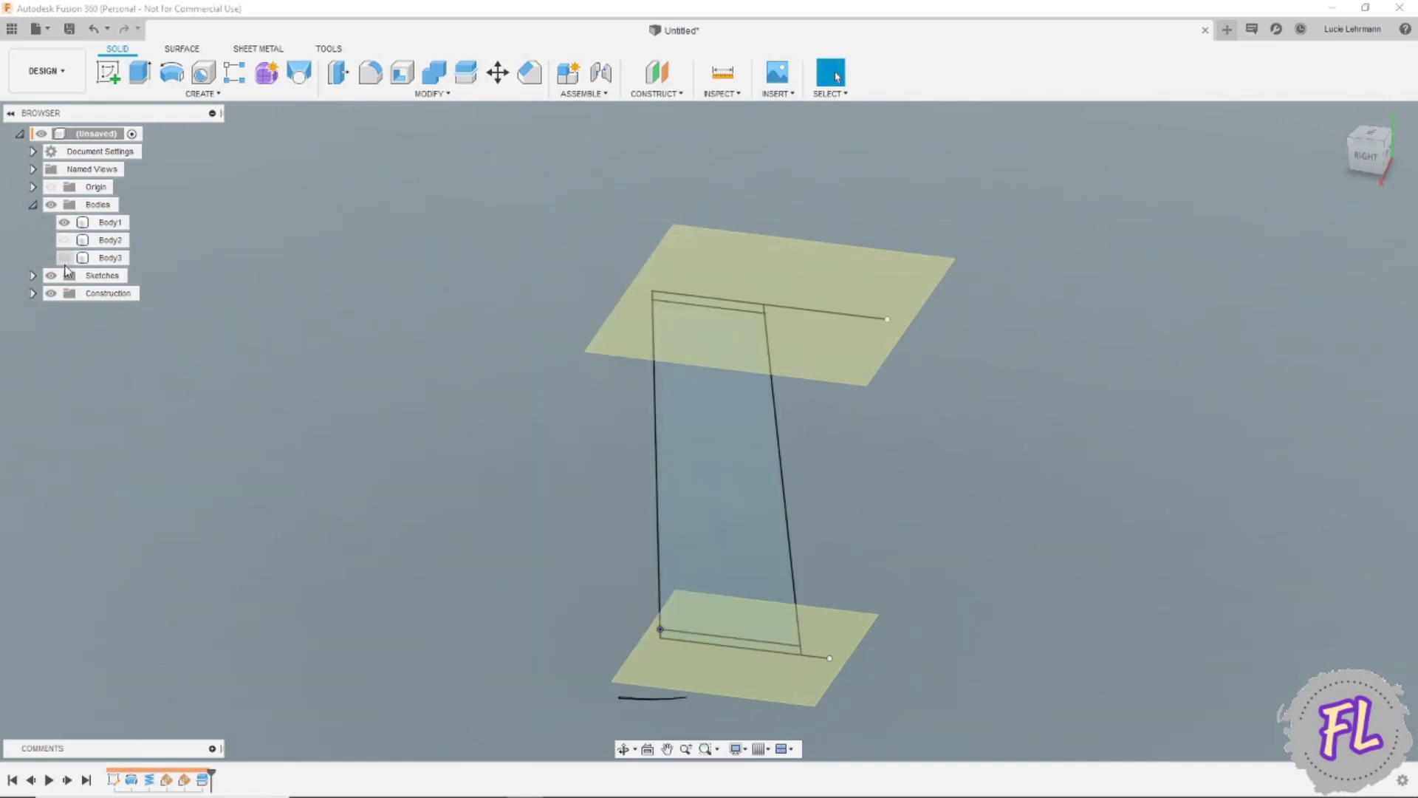
left_click(65, 259)
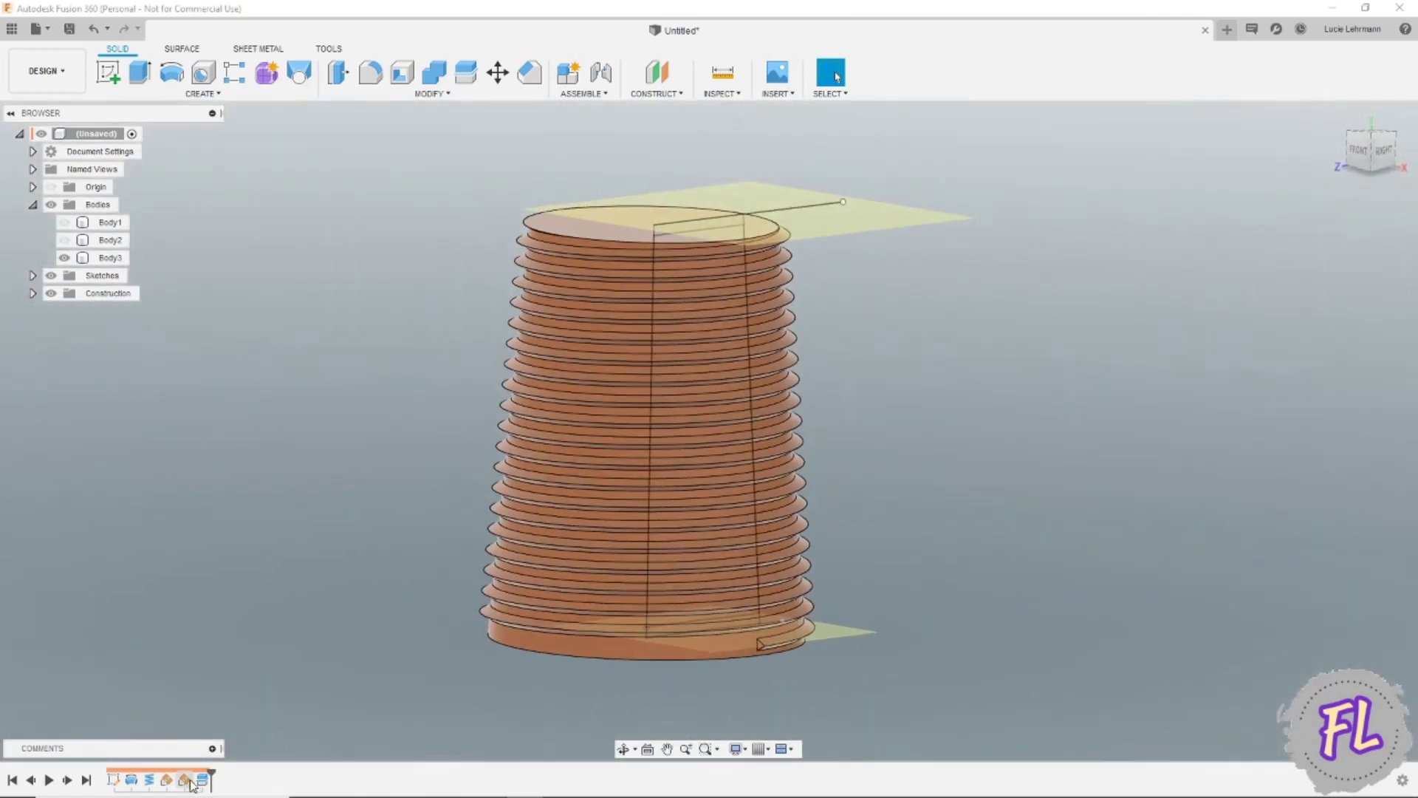
Edit the bottom angled plane to reference a different sketch line
right_click(202, 780)
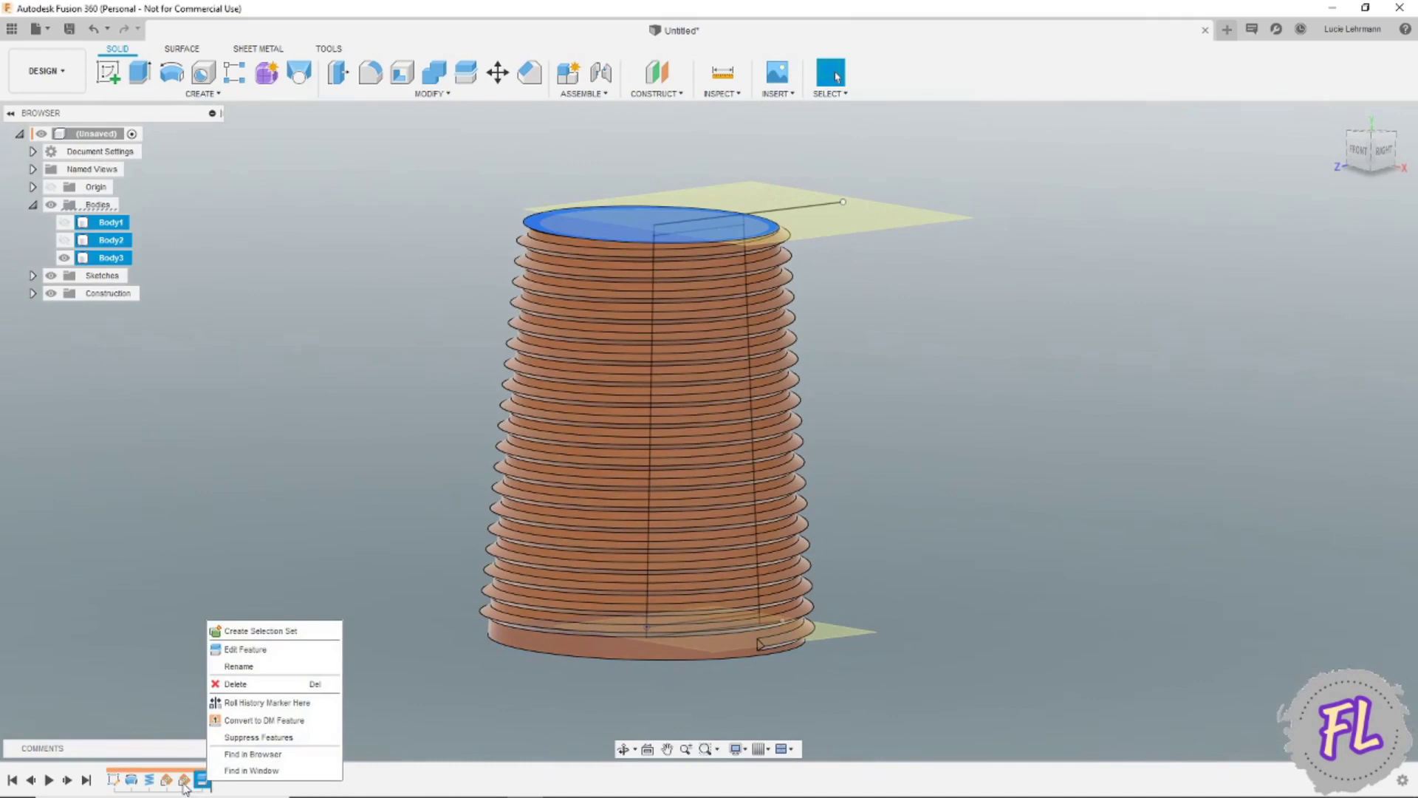
left_click(215, 651)
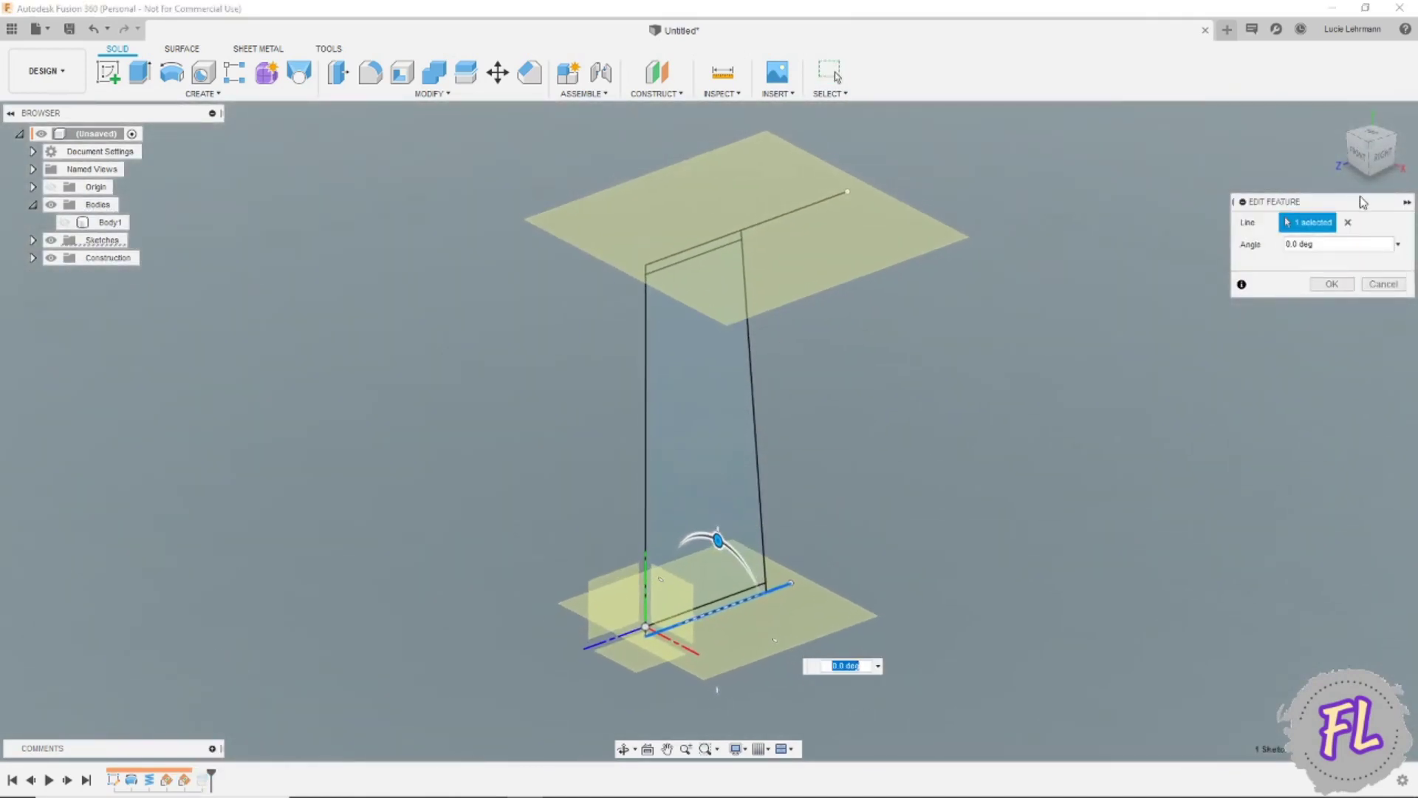
left_click(1349, 223)
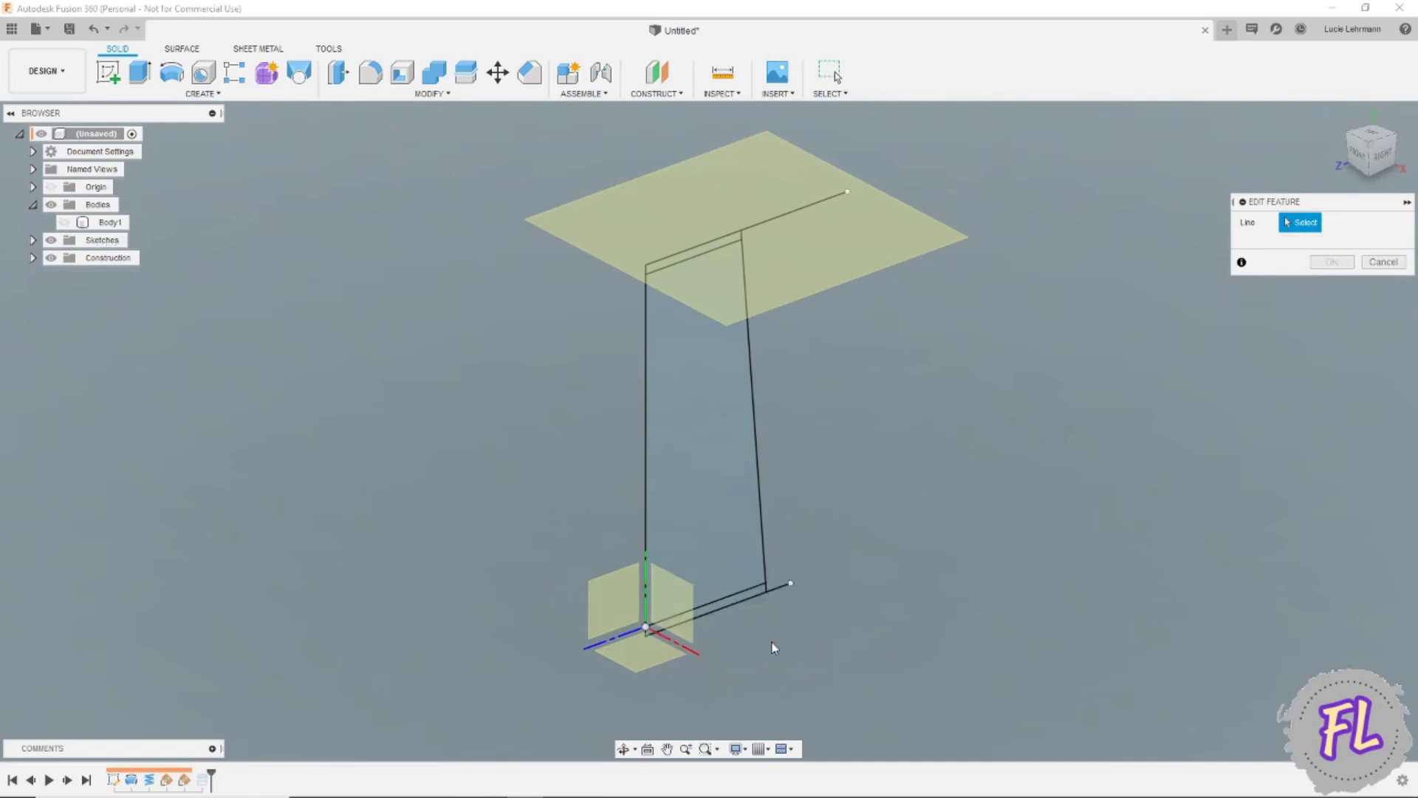
left_click(735, 599)
left_click(1341, 288)
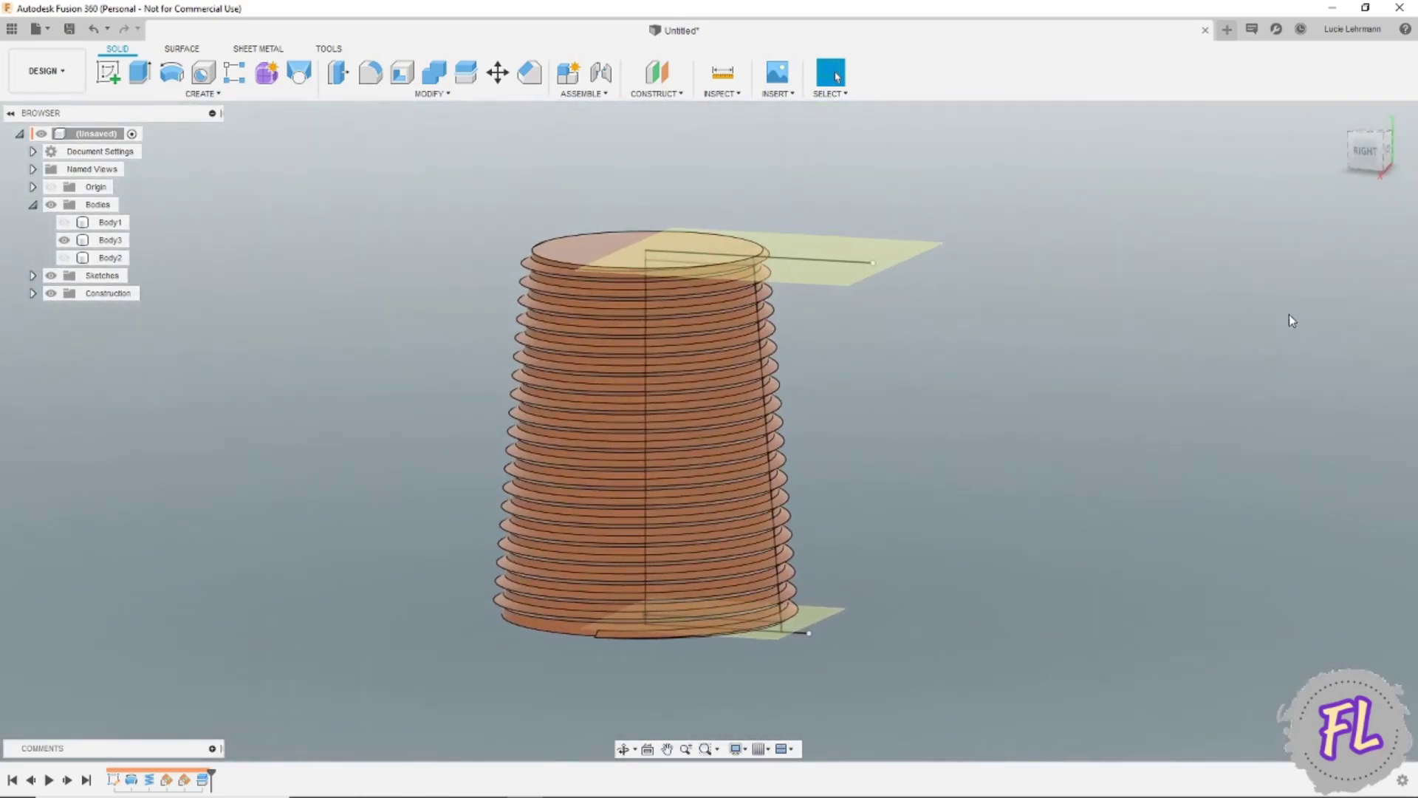
Edit the top angled plane to reference the top sketch line
right_click(164, 782)
left_click(199, 648)
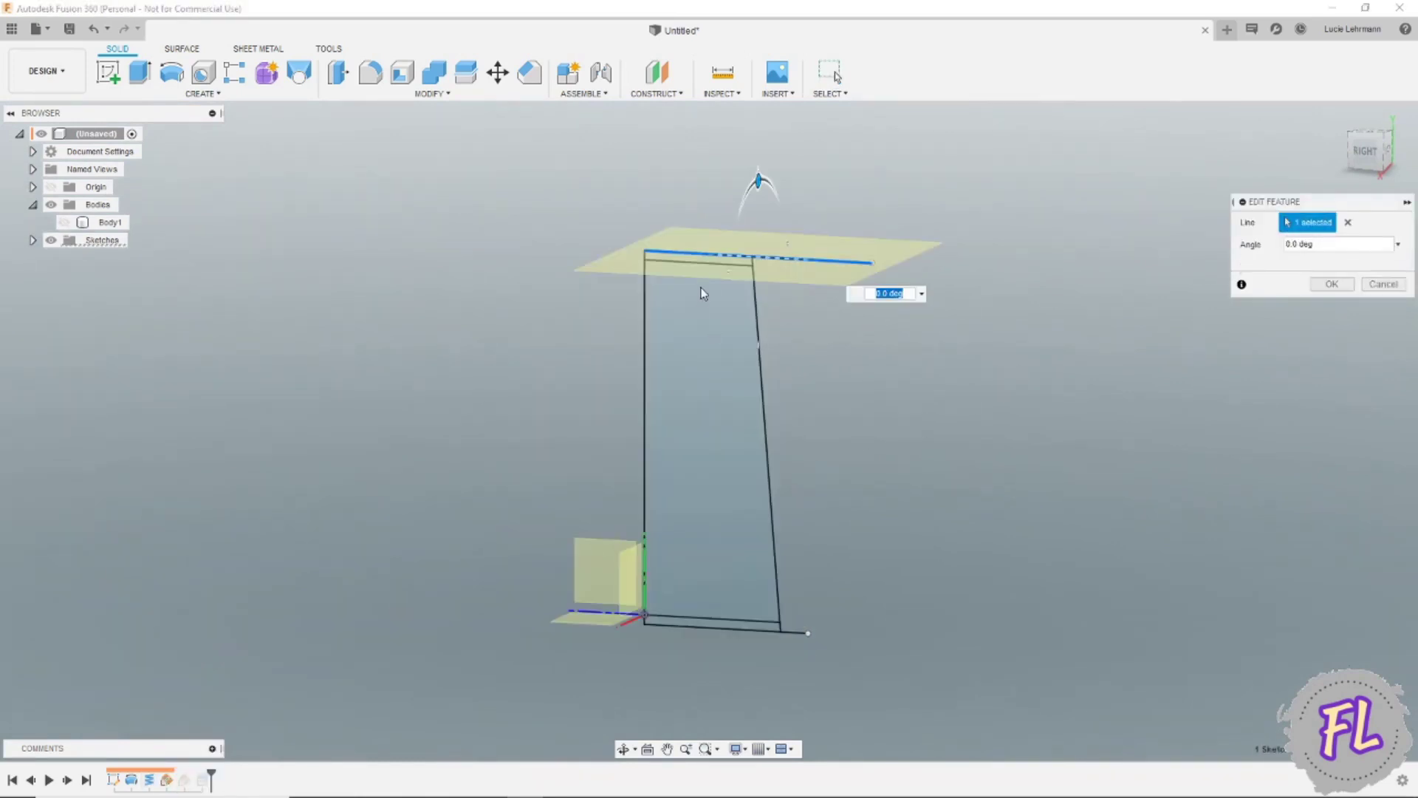
left_click(1348, 223)
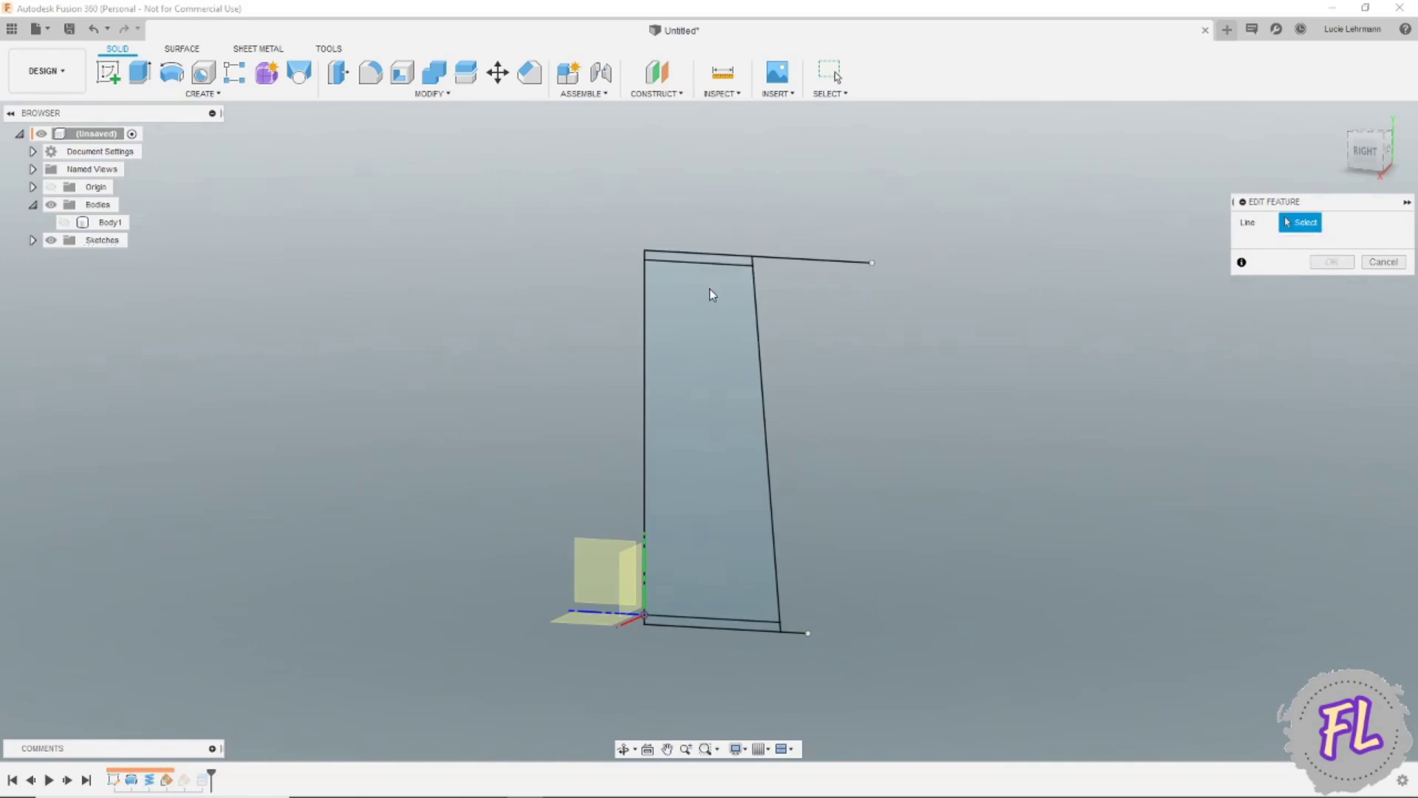
left_click(715, 263)
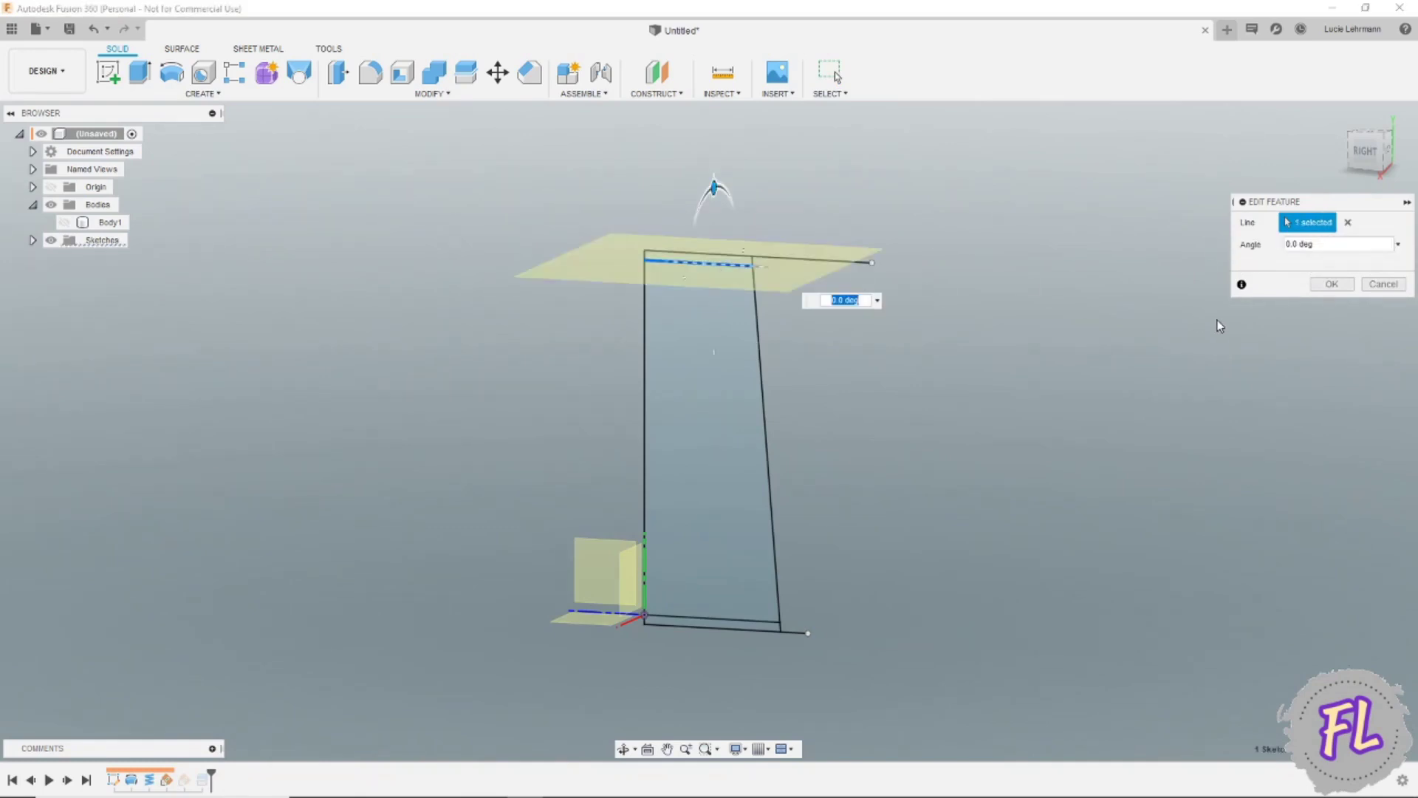
left_click(1349, 285)
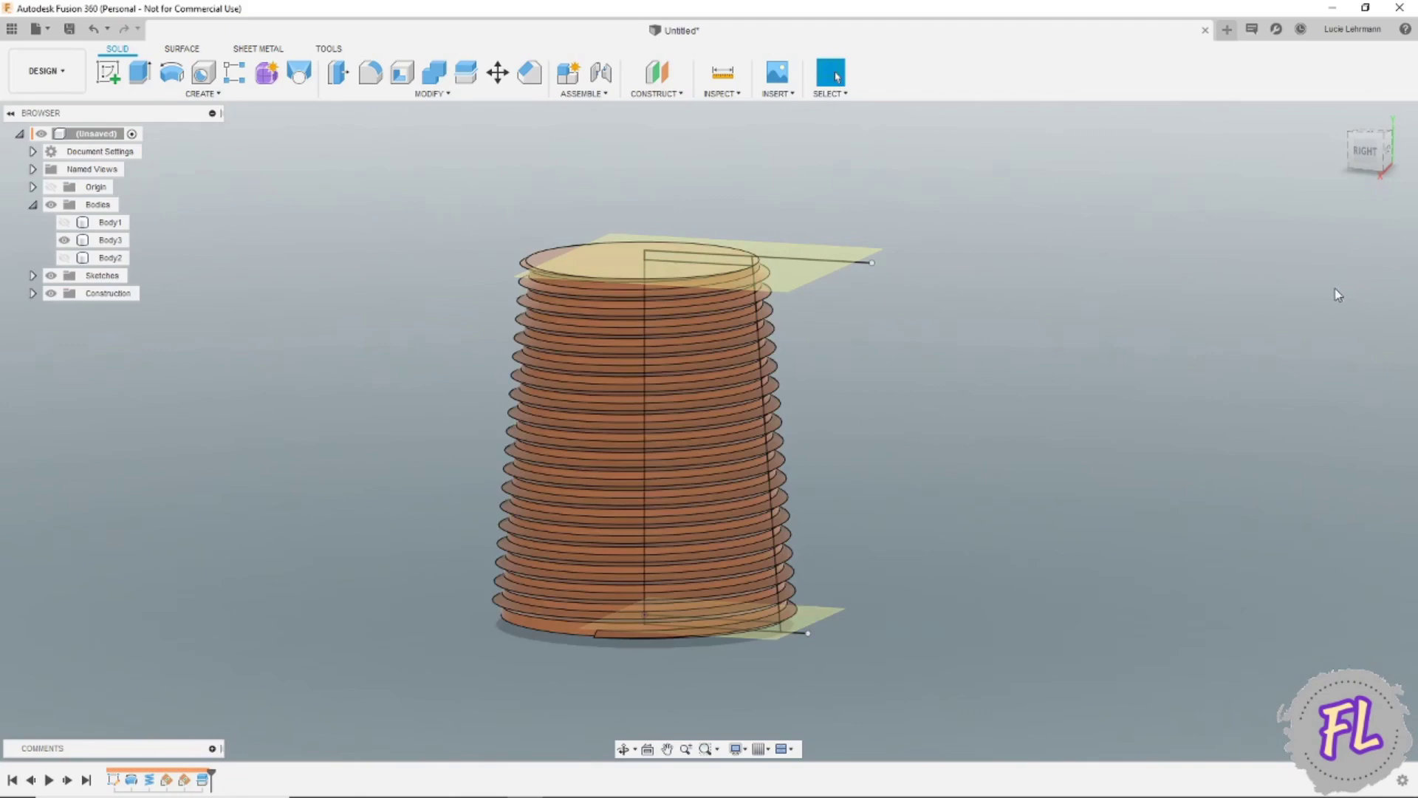
Hide the construction planes and view the ribbed tapered body from the side
left_click(1365, 150)
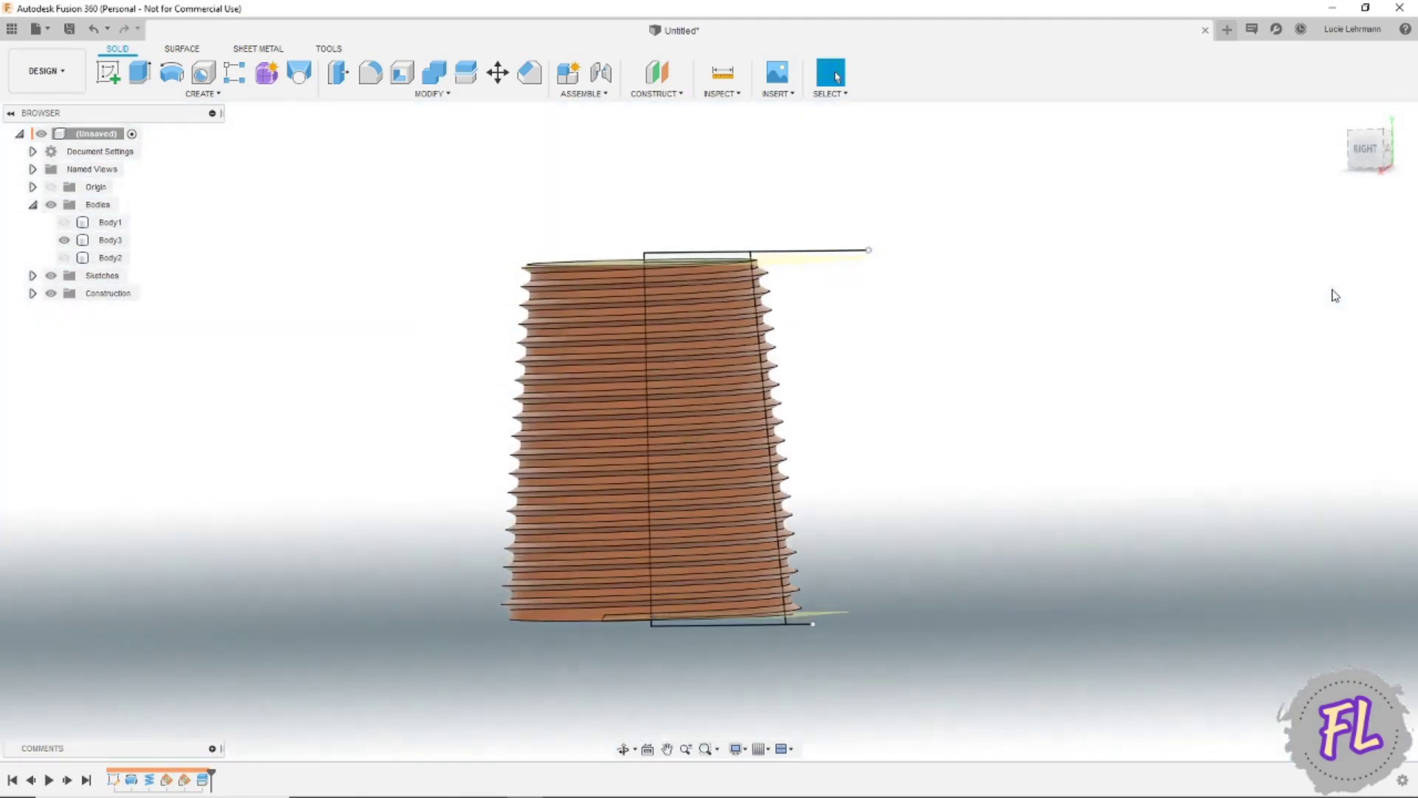
middle_click_drag(1335, 295, 364, 475, "shift")
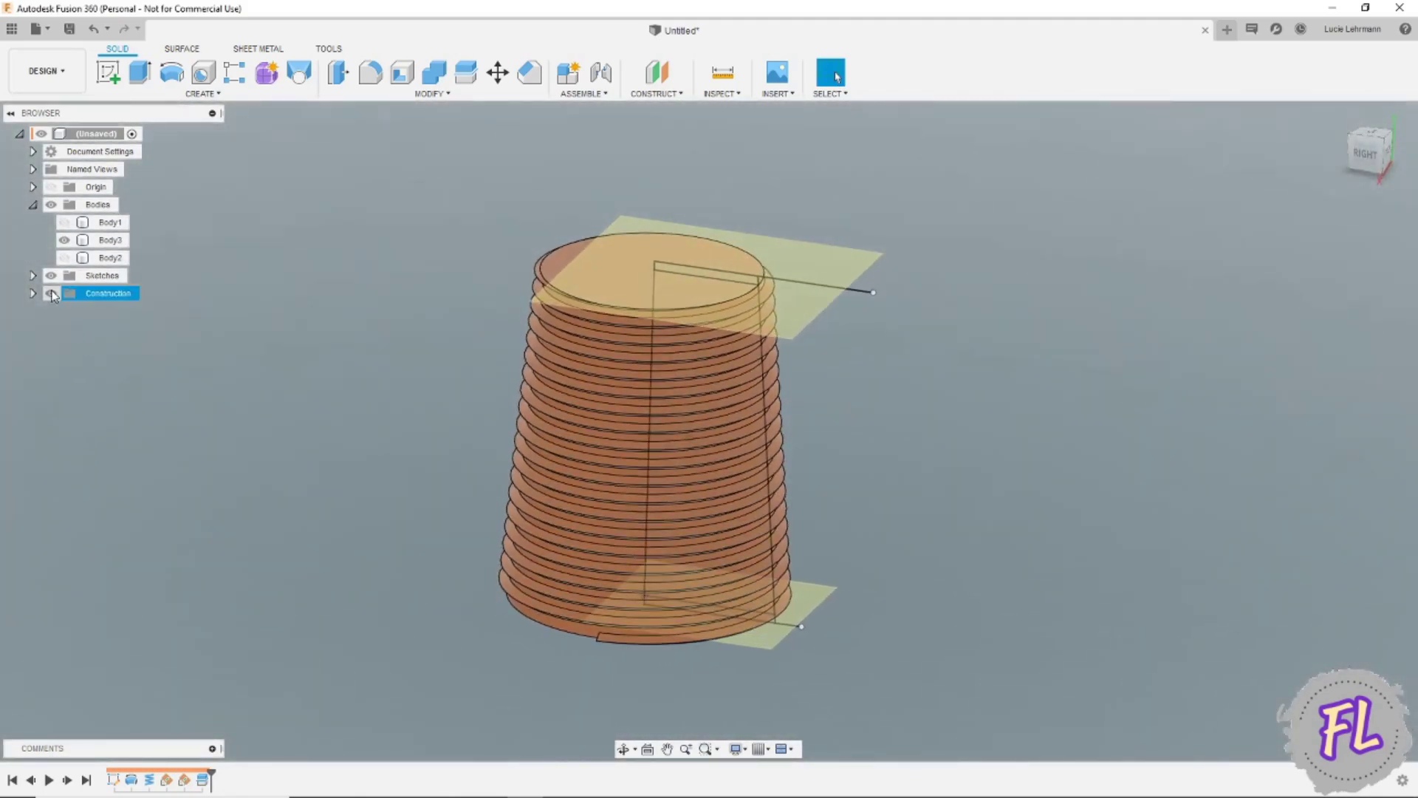
left_click(52, 295)
mouse_move(687, 561)
middle_mouse_down("shift")
mouse_move(784, 428)
mouse_move(95, 787)
middle_mouse_up("shift")
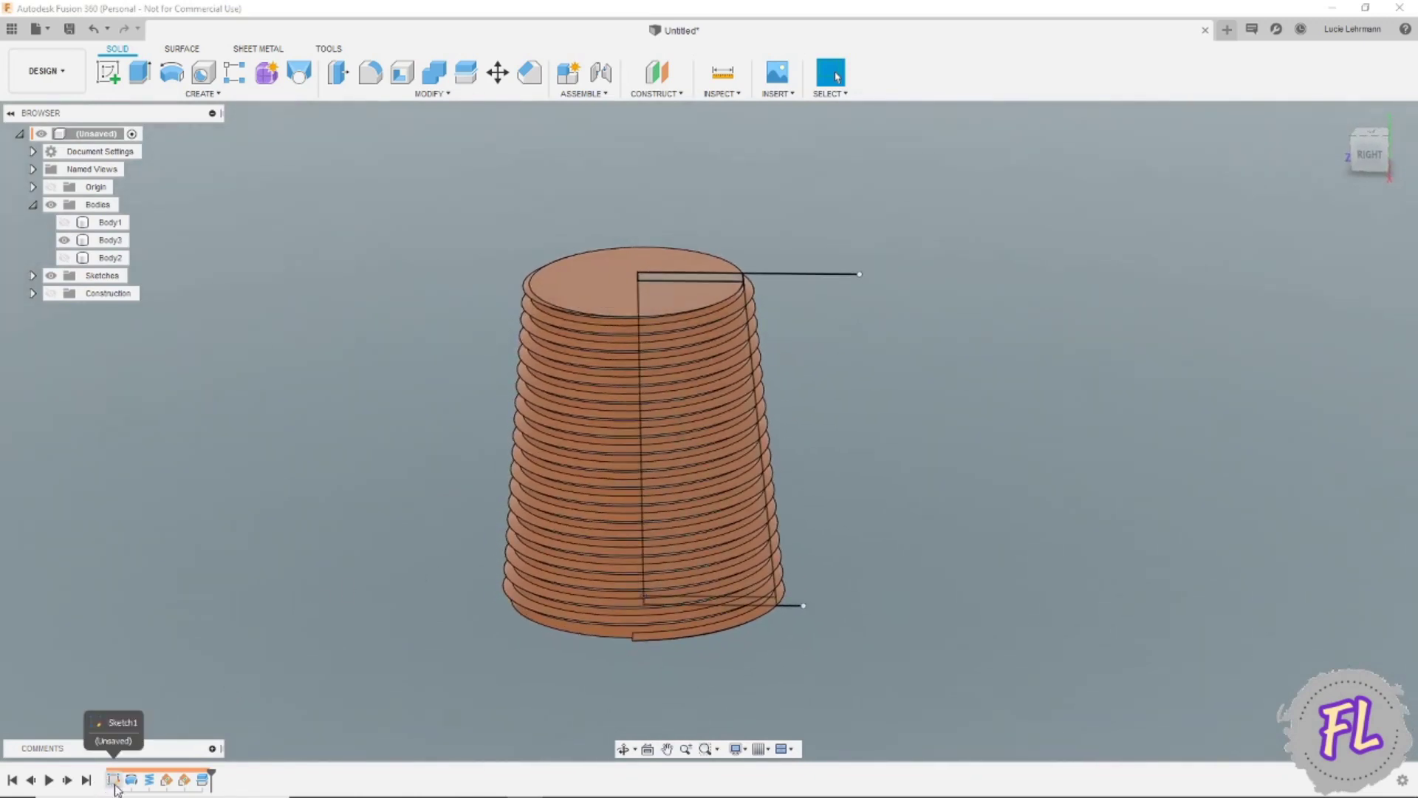
right_click(113, 783)
Offset the slanted sketch line 1.5 mm inward and finish the sketch
left_click(140, 640)
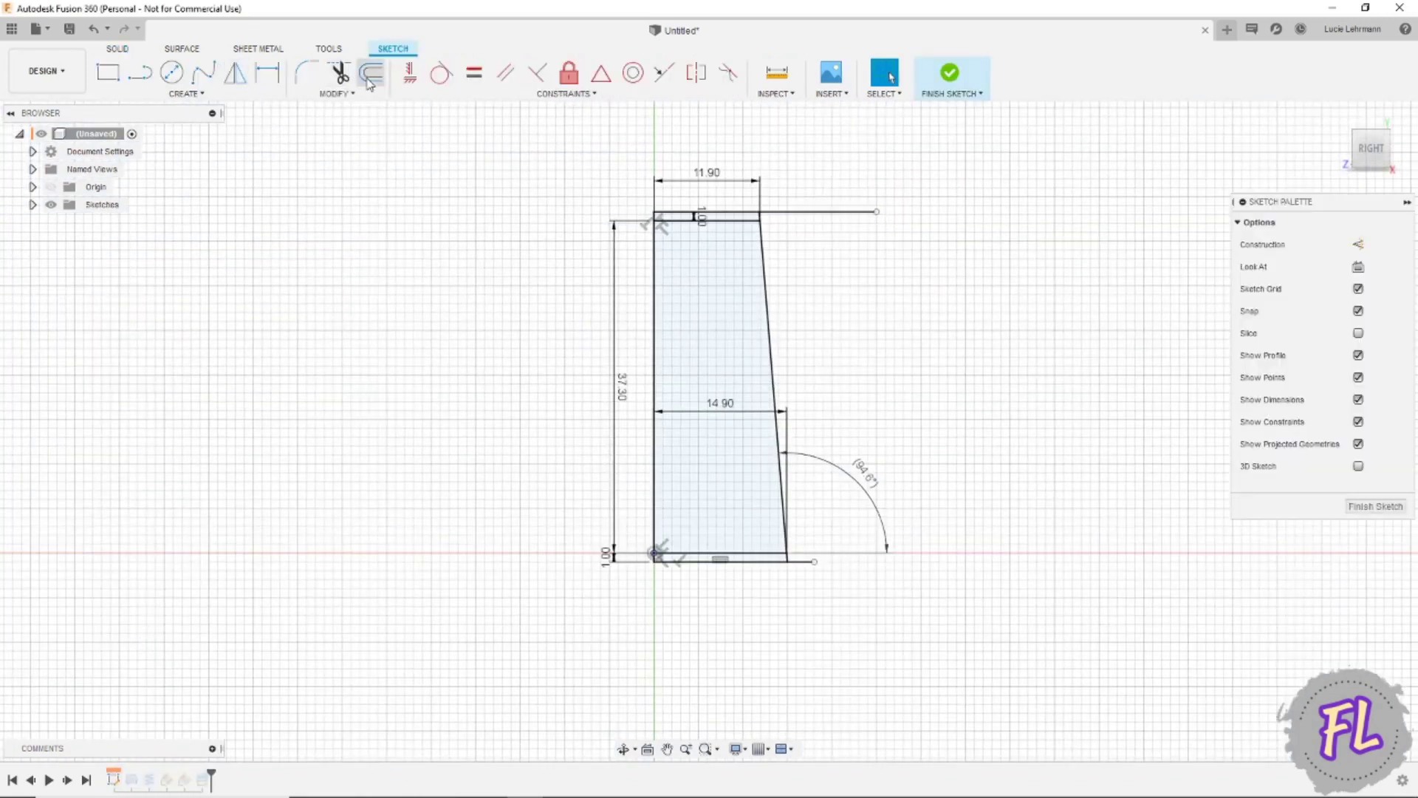
left_click(371, 73)
left_click(763, 272)
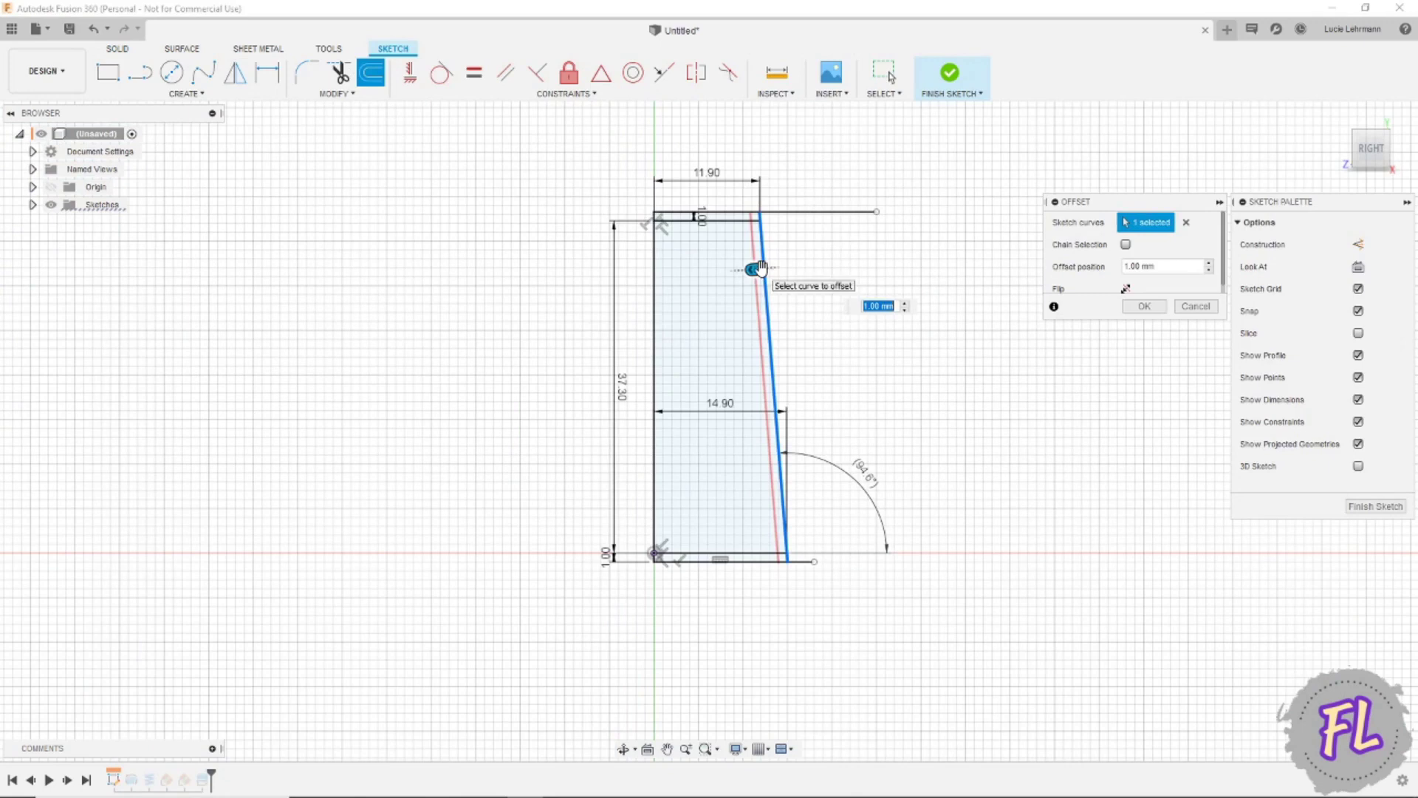
type("1.5")
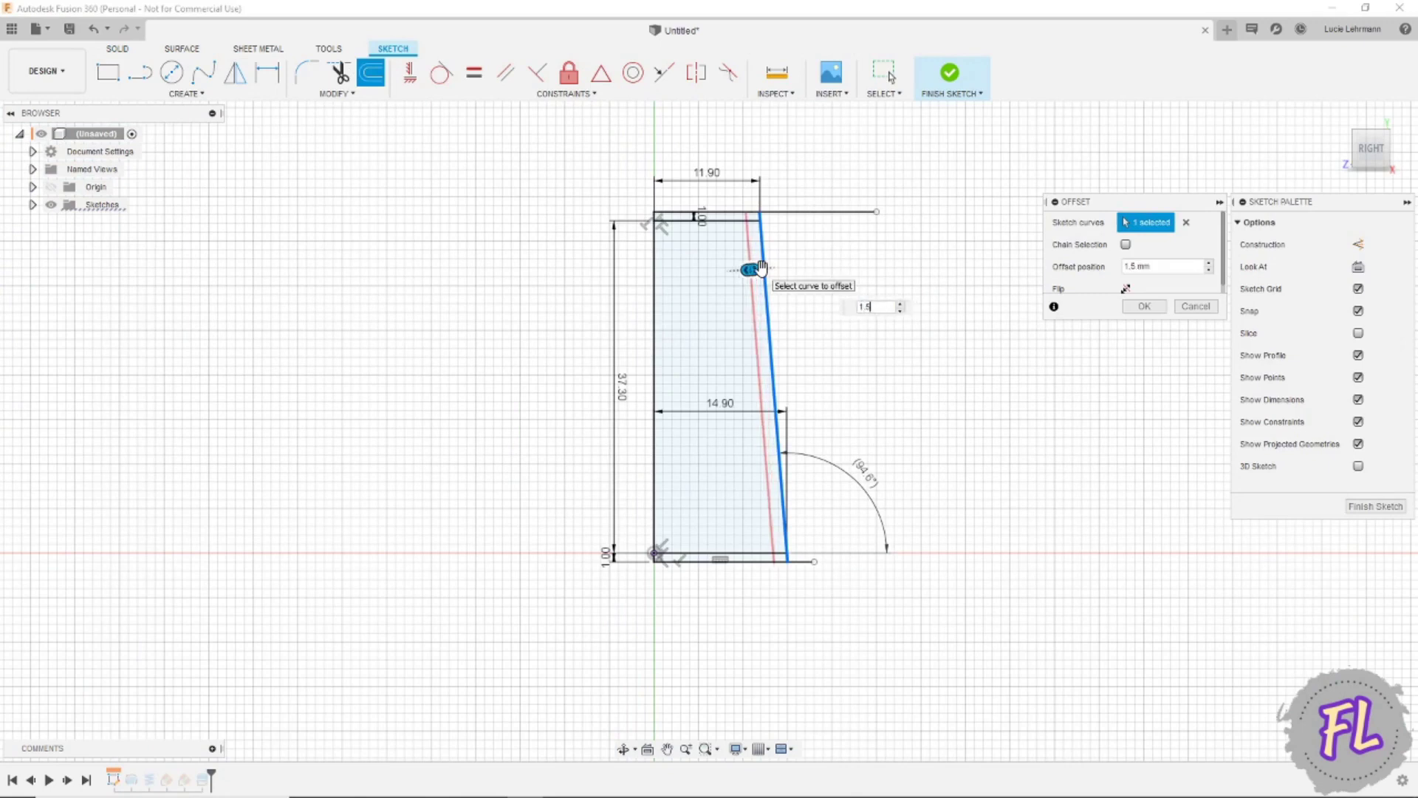
key("Return")
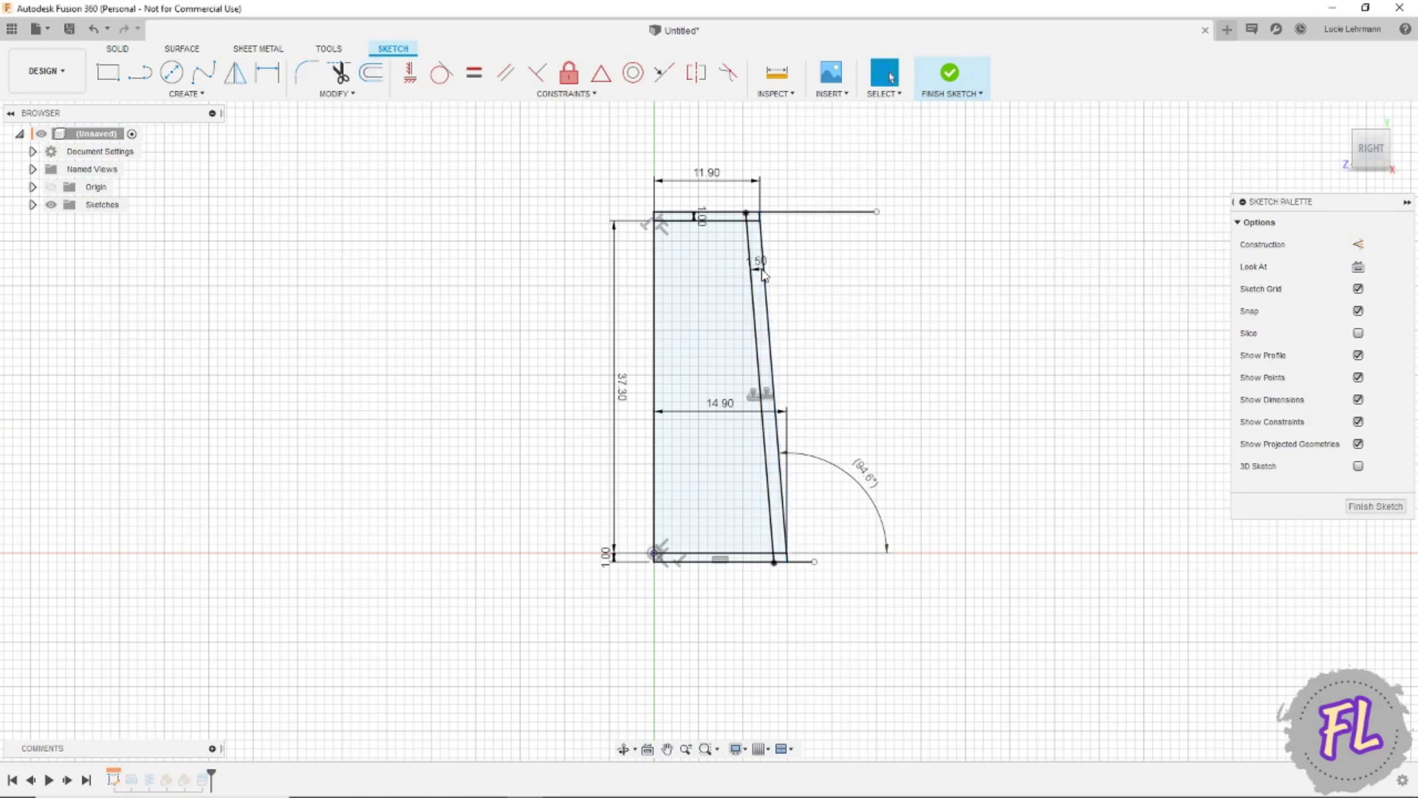
left_click(952, 74)
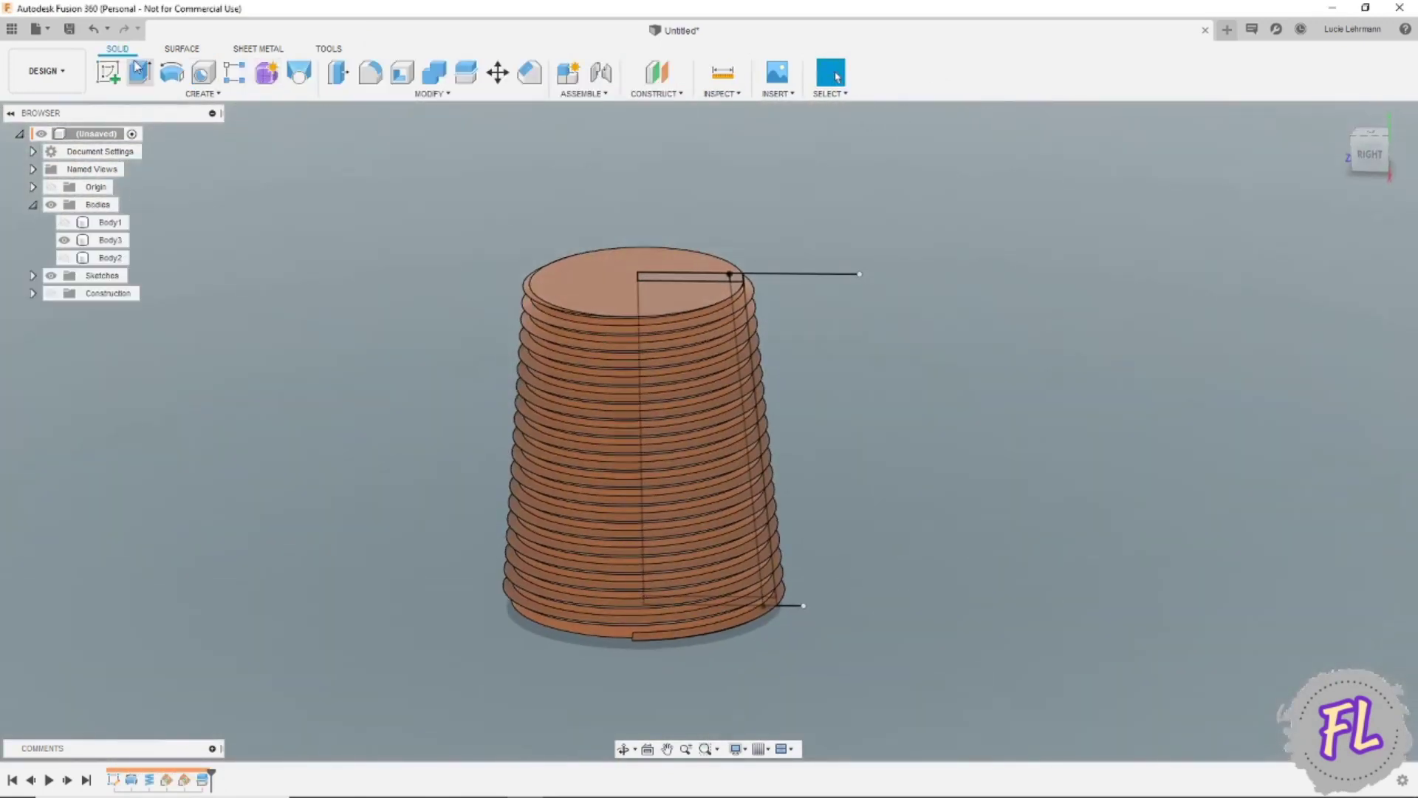
Revolve-cut the inner tapered region 360° around the profile's left edge through the ribbed body
left_click(171, 72)
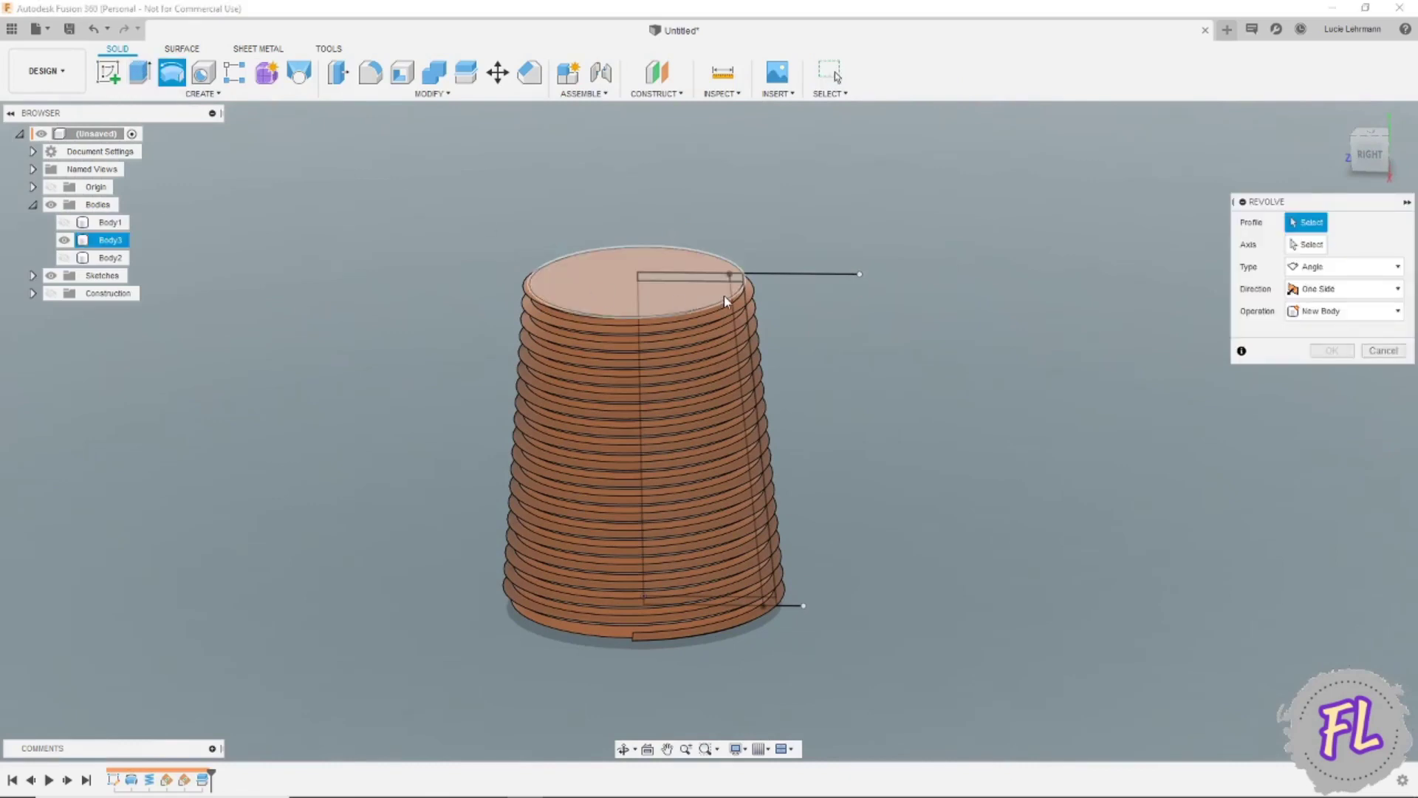
left_click(51, 205)
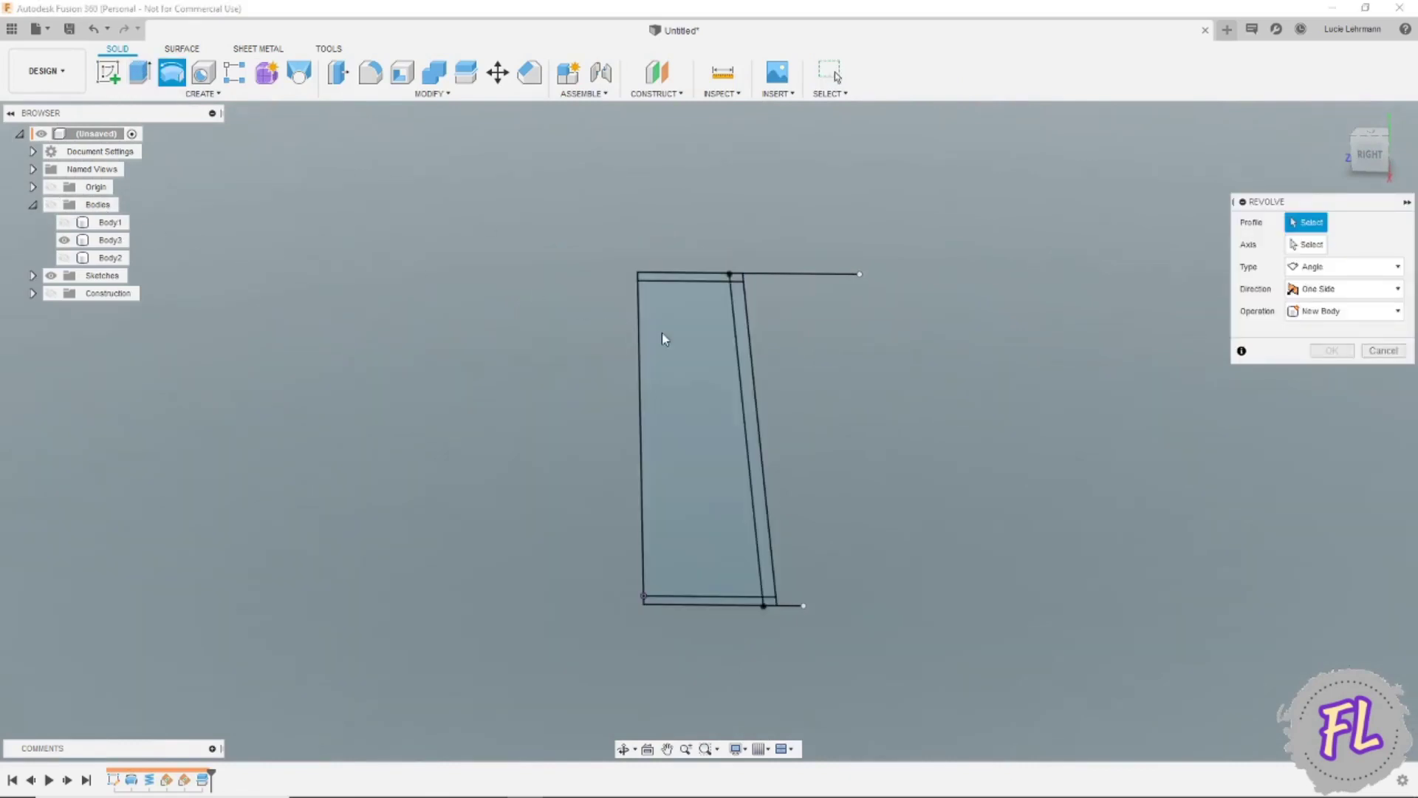
left_click(723, 360)
left_click(1319, 244)
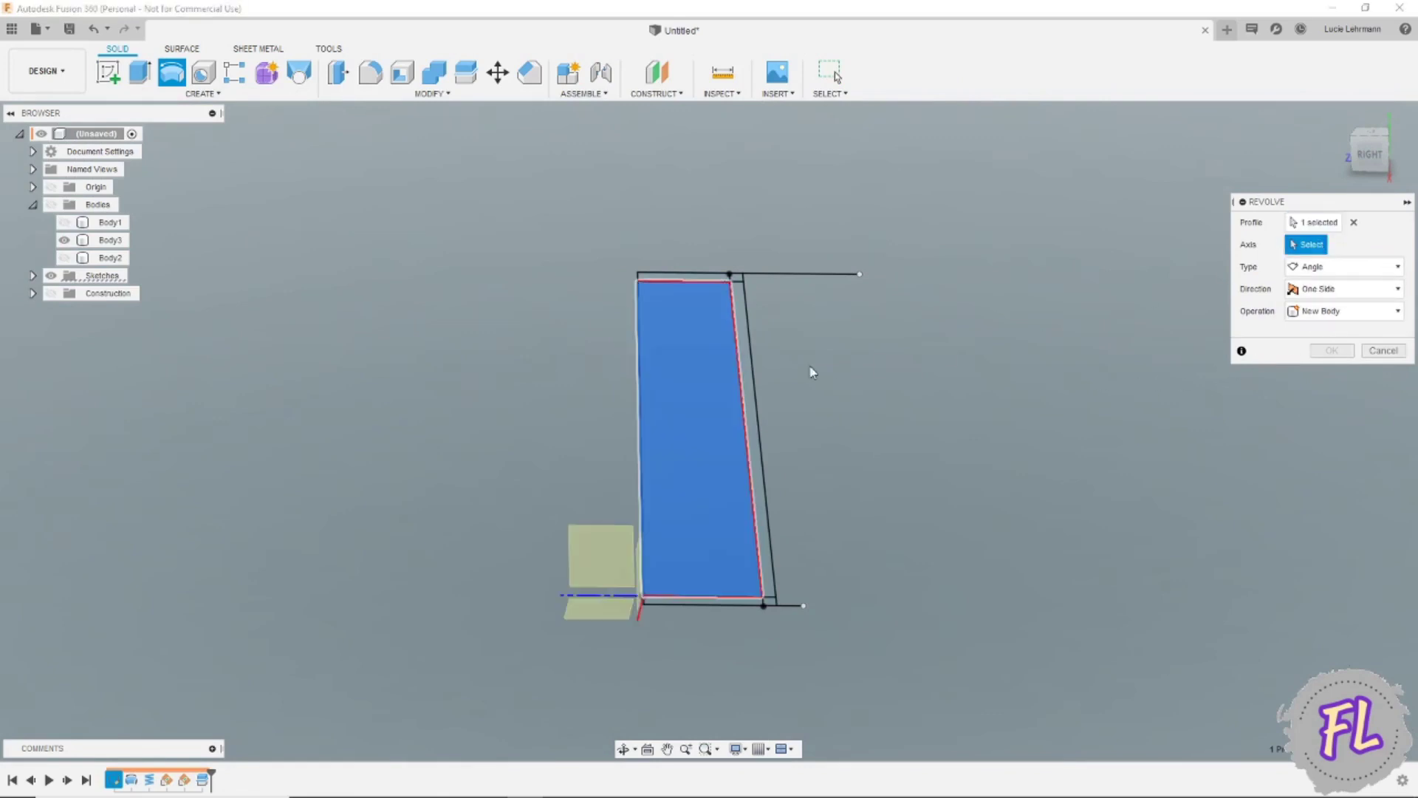
left_click(638, 341)
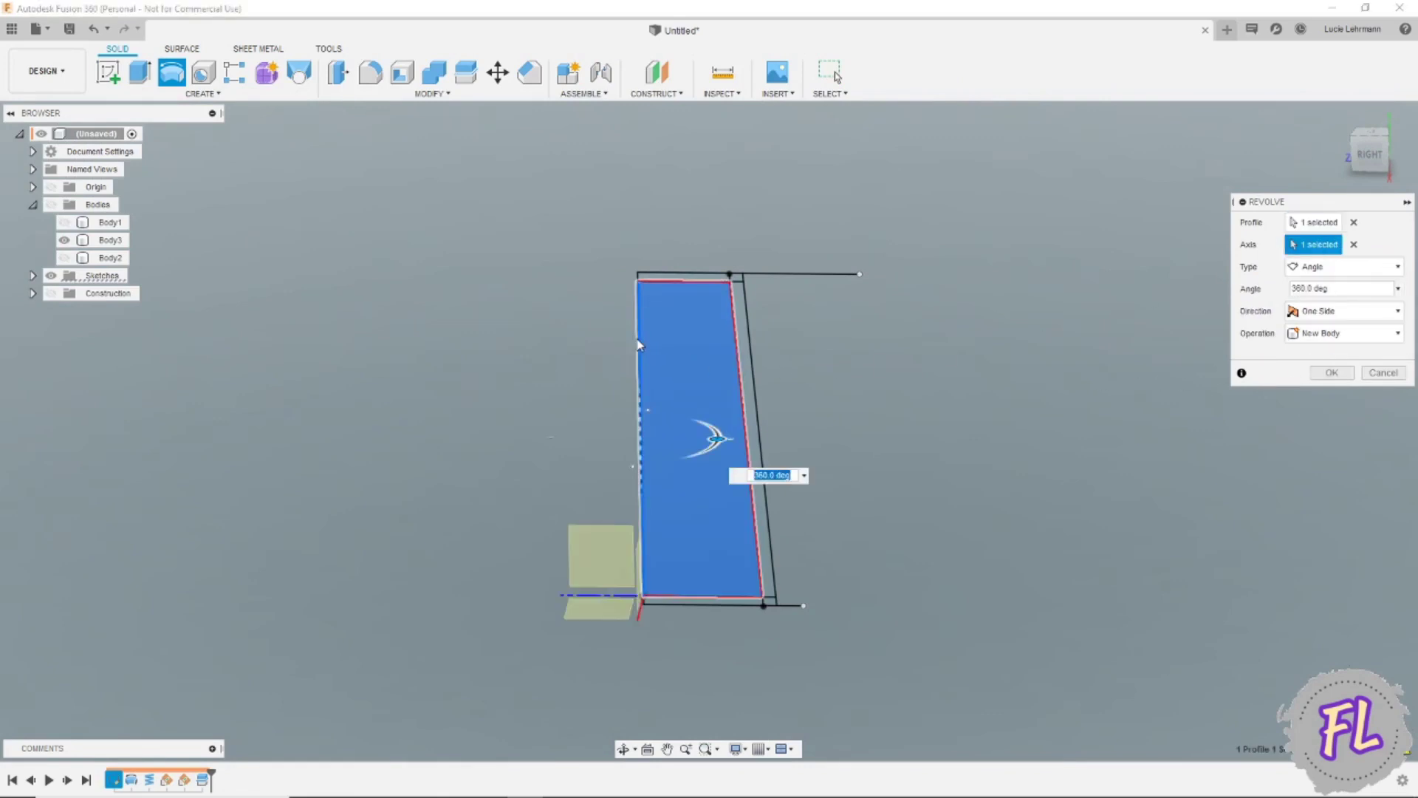
left_click(1357, 333)
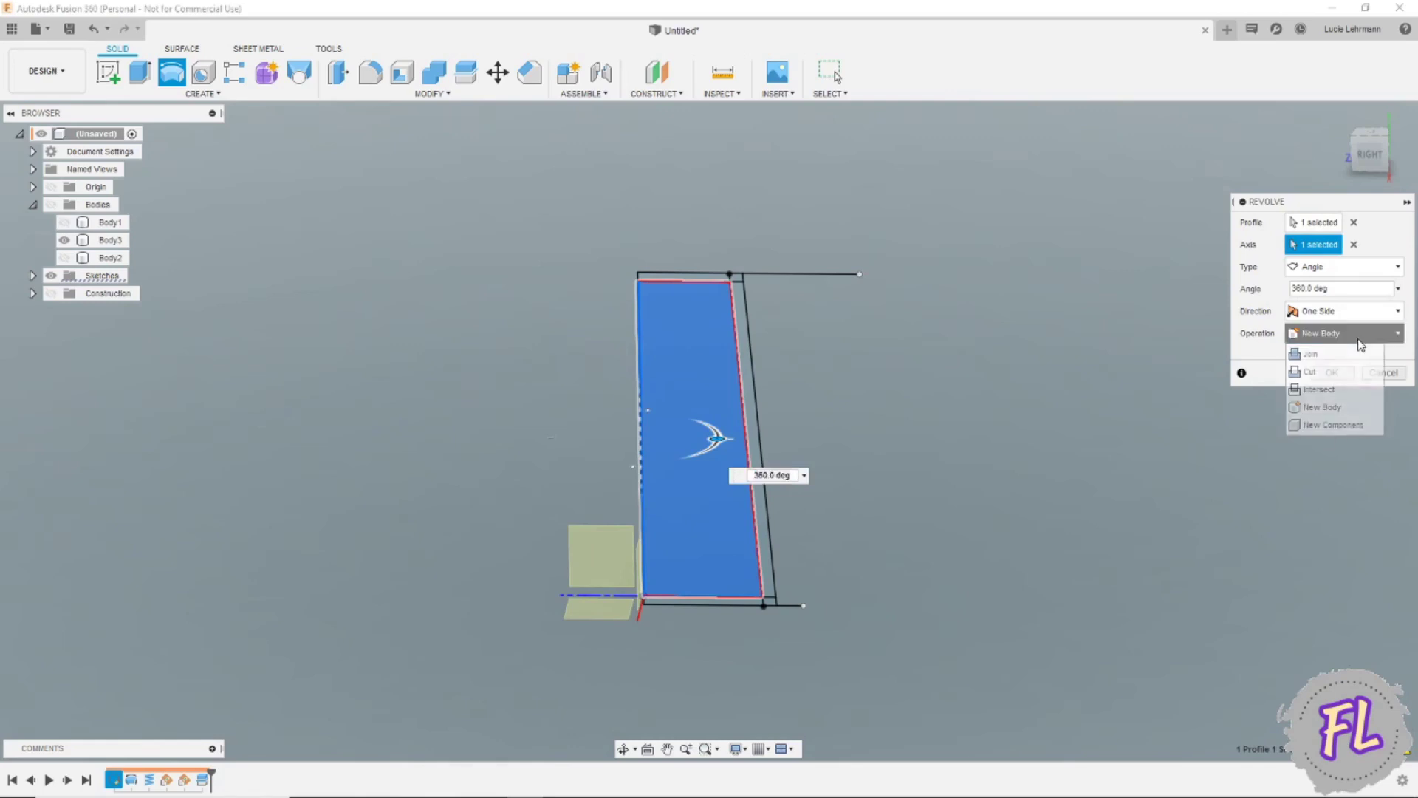
left_click(1308, 372)
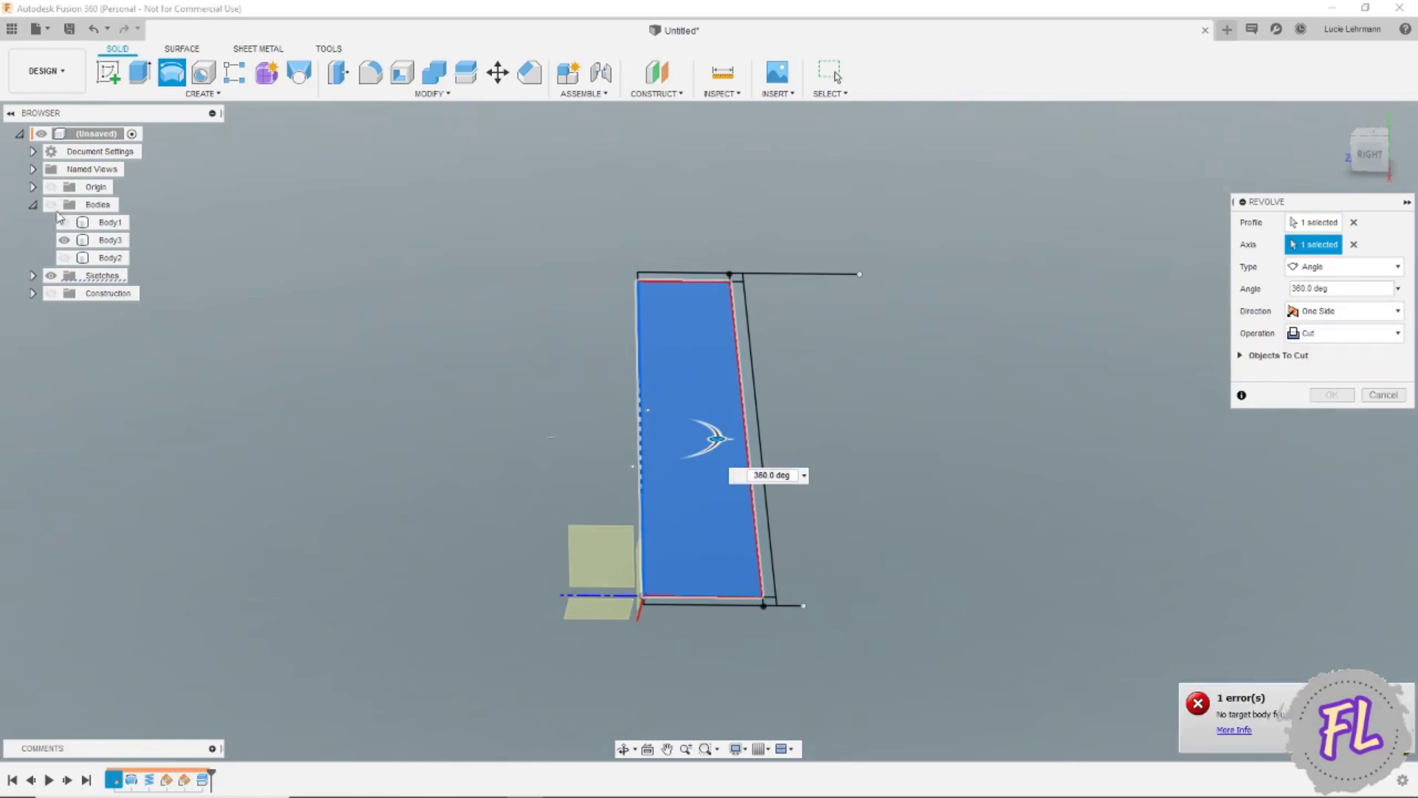
left_click(53, 206)
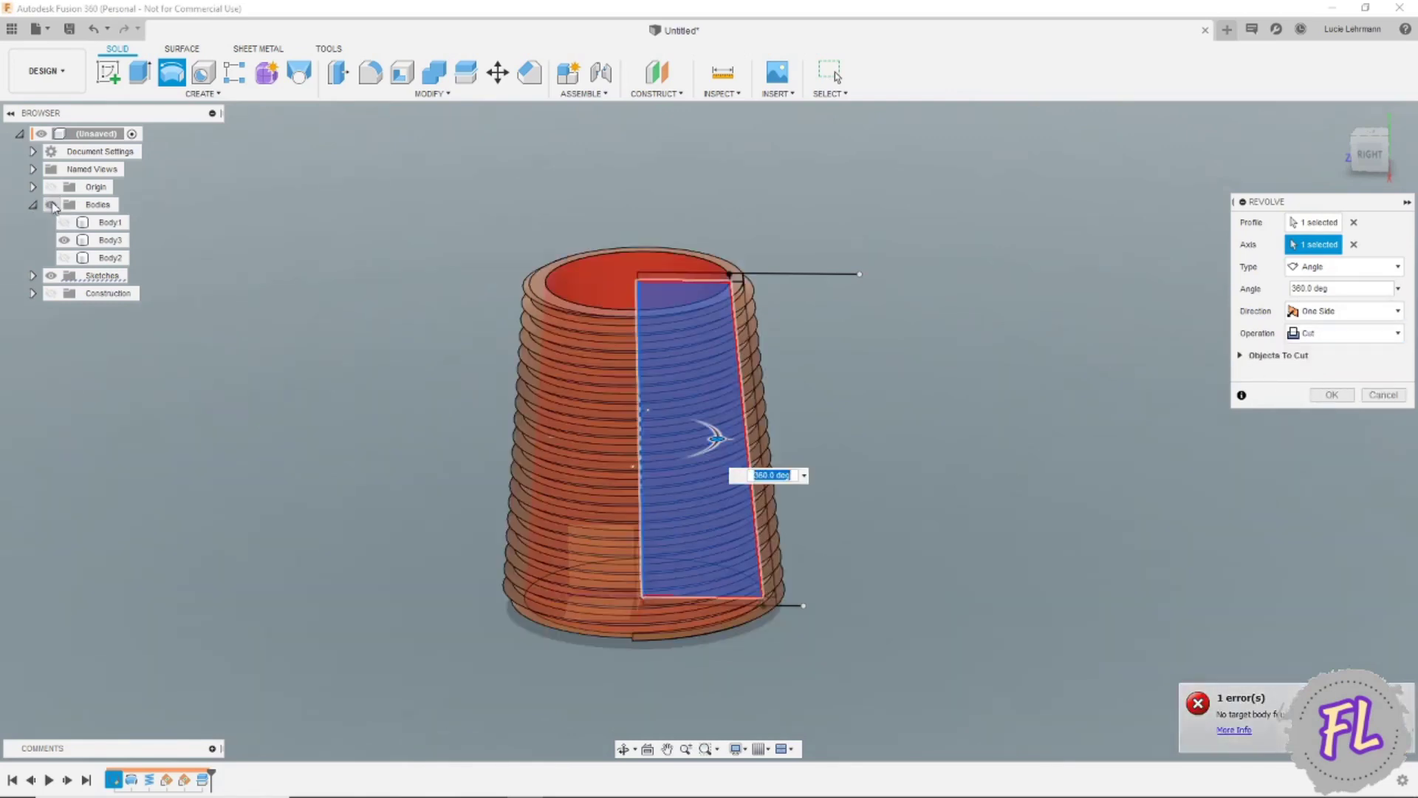
left_click(1332, 395)
mouse_move(1185, 410)
middle_mouse_down("shift")
mouse_move(1111, 439)
mouse_move(1064, 421)
middle_mouse_up("shift")
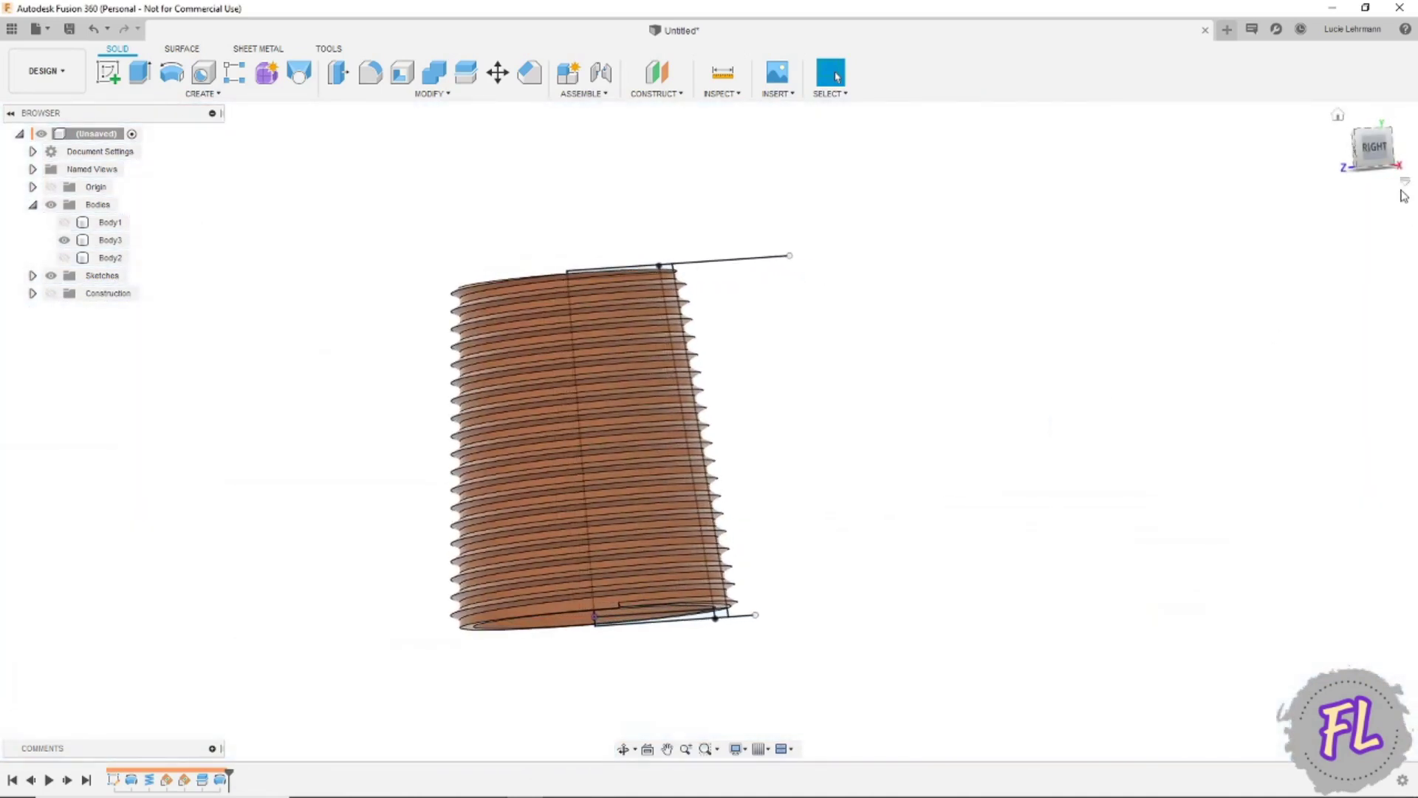
left_click(1382, 150)
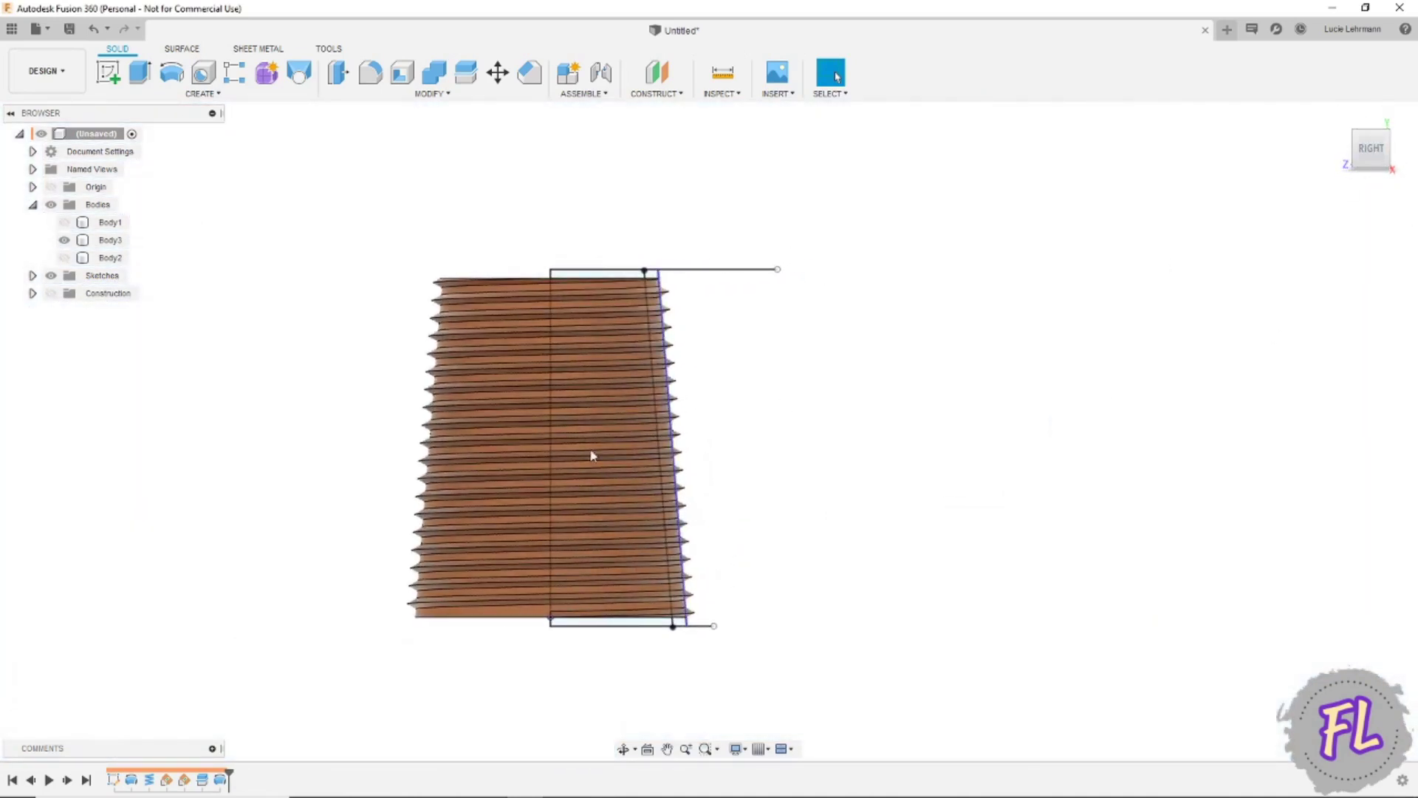
Offset the slanted sketch line 2.5 mm outward from the tapered edge
right_click(116, 781)
left_click(167, 626)
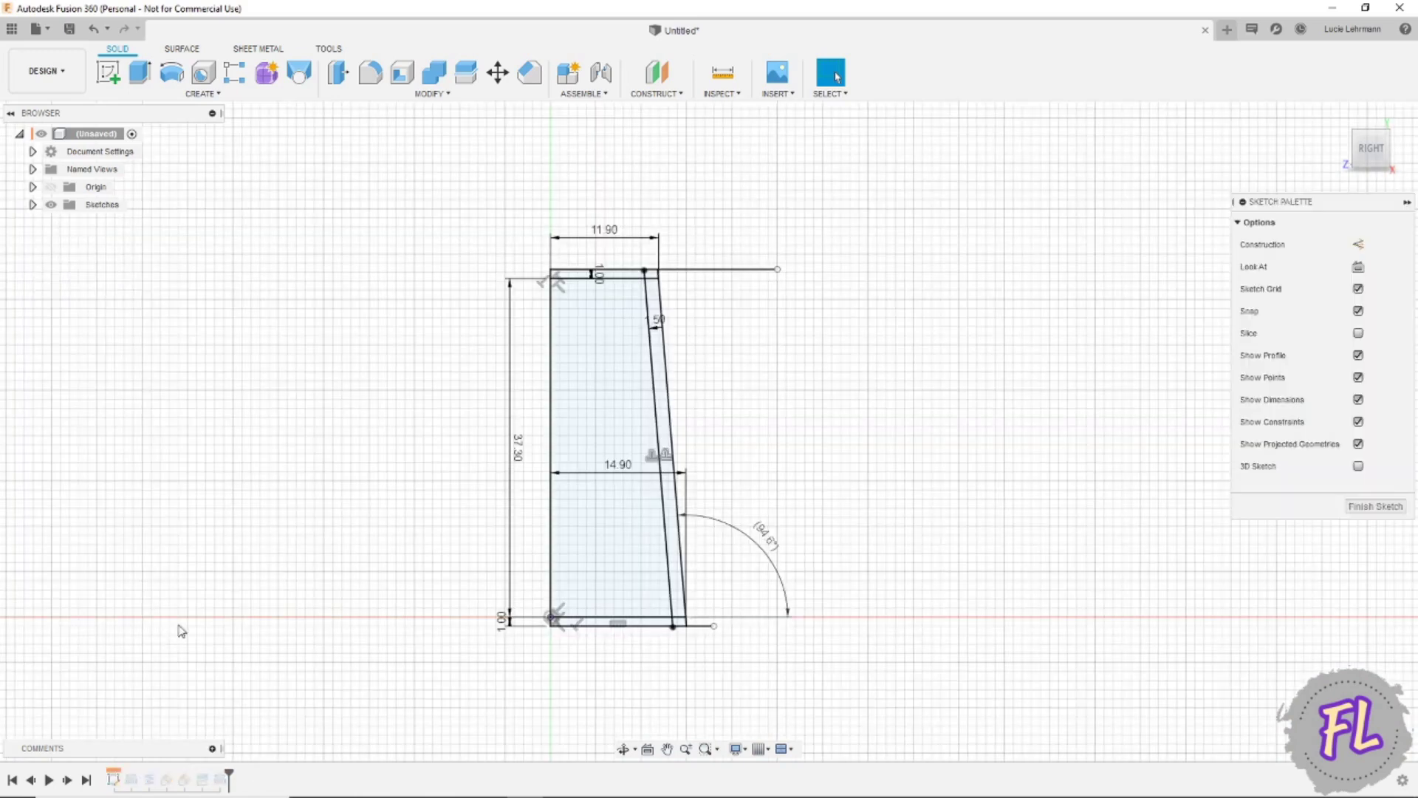
left_click(377, 79)
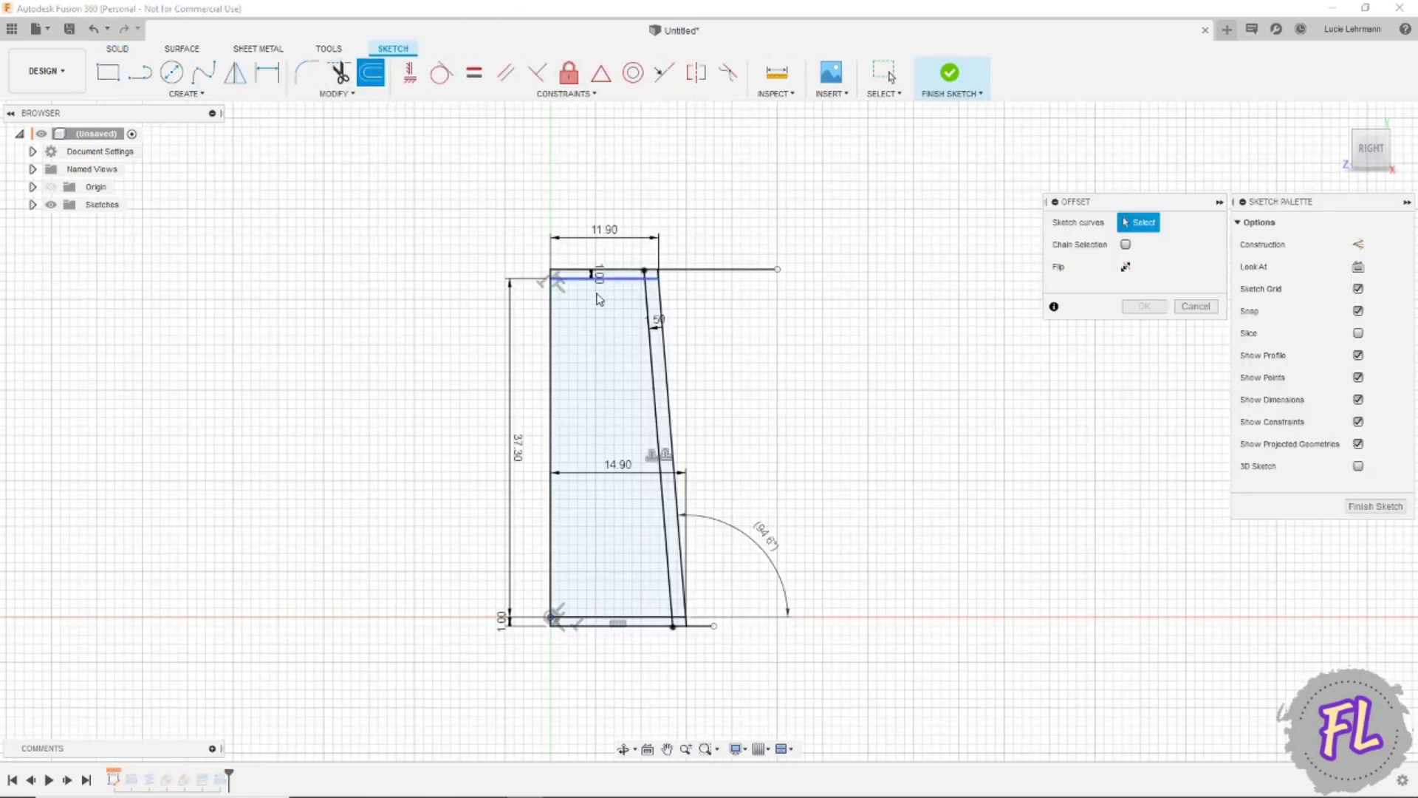
left_click(670, 362)
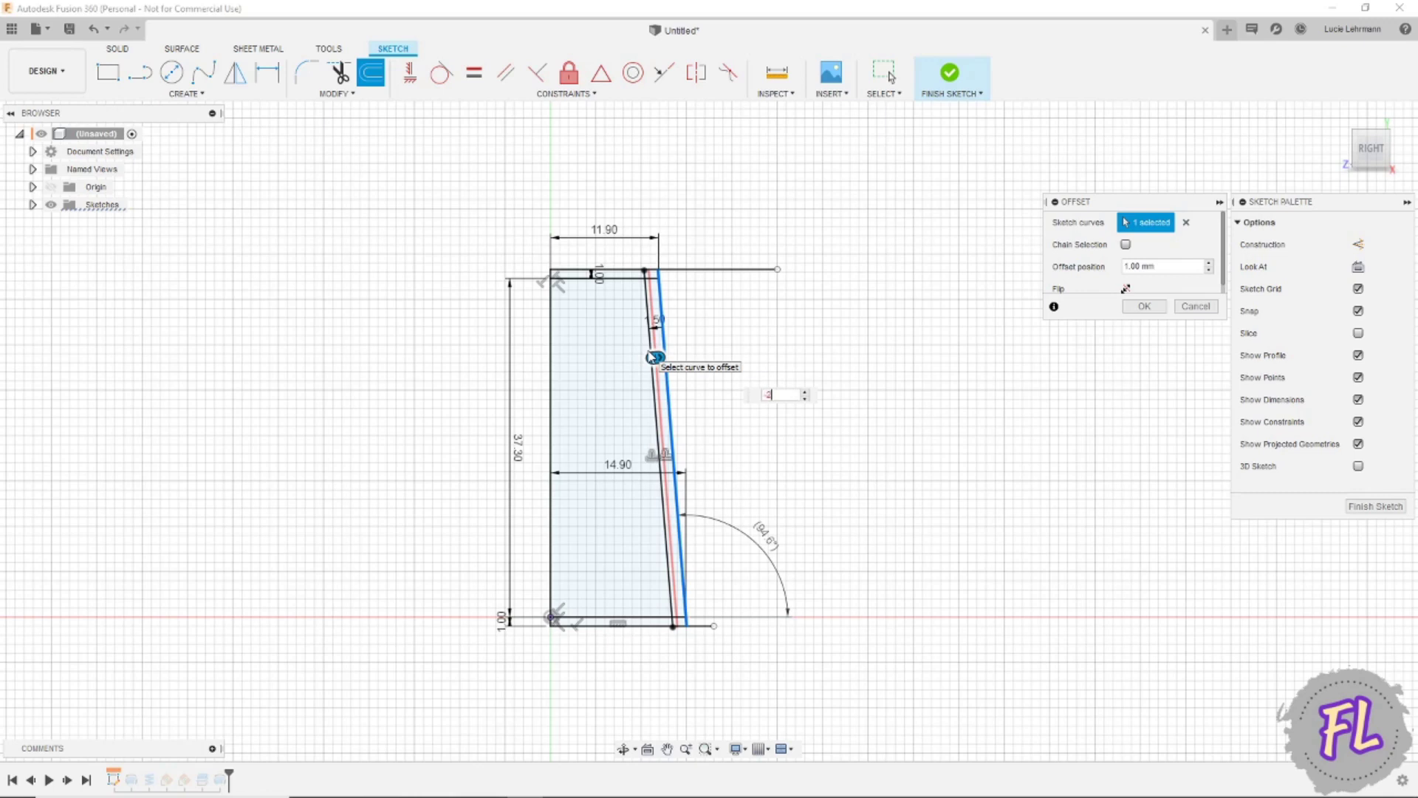
type("2.5")
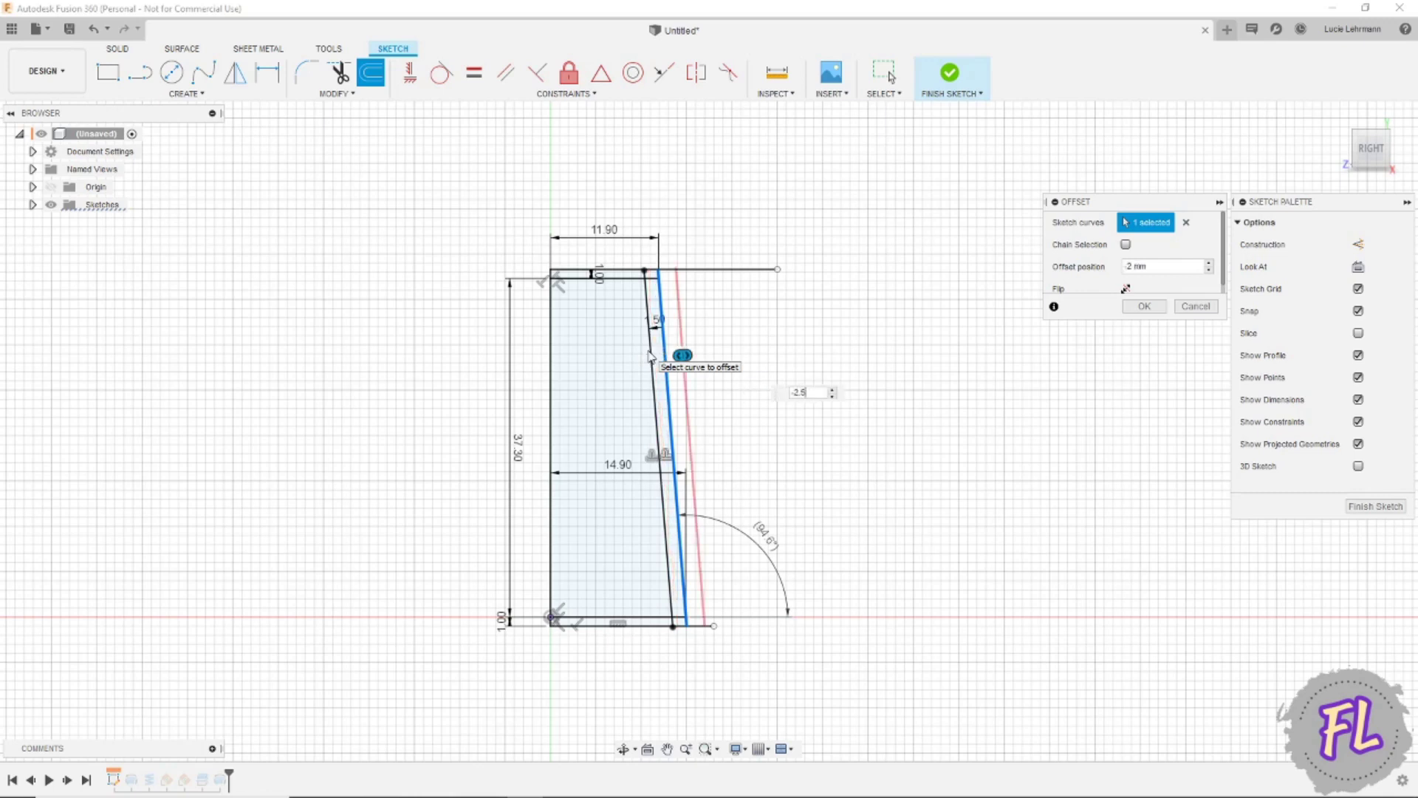
key("Return")
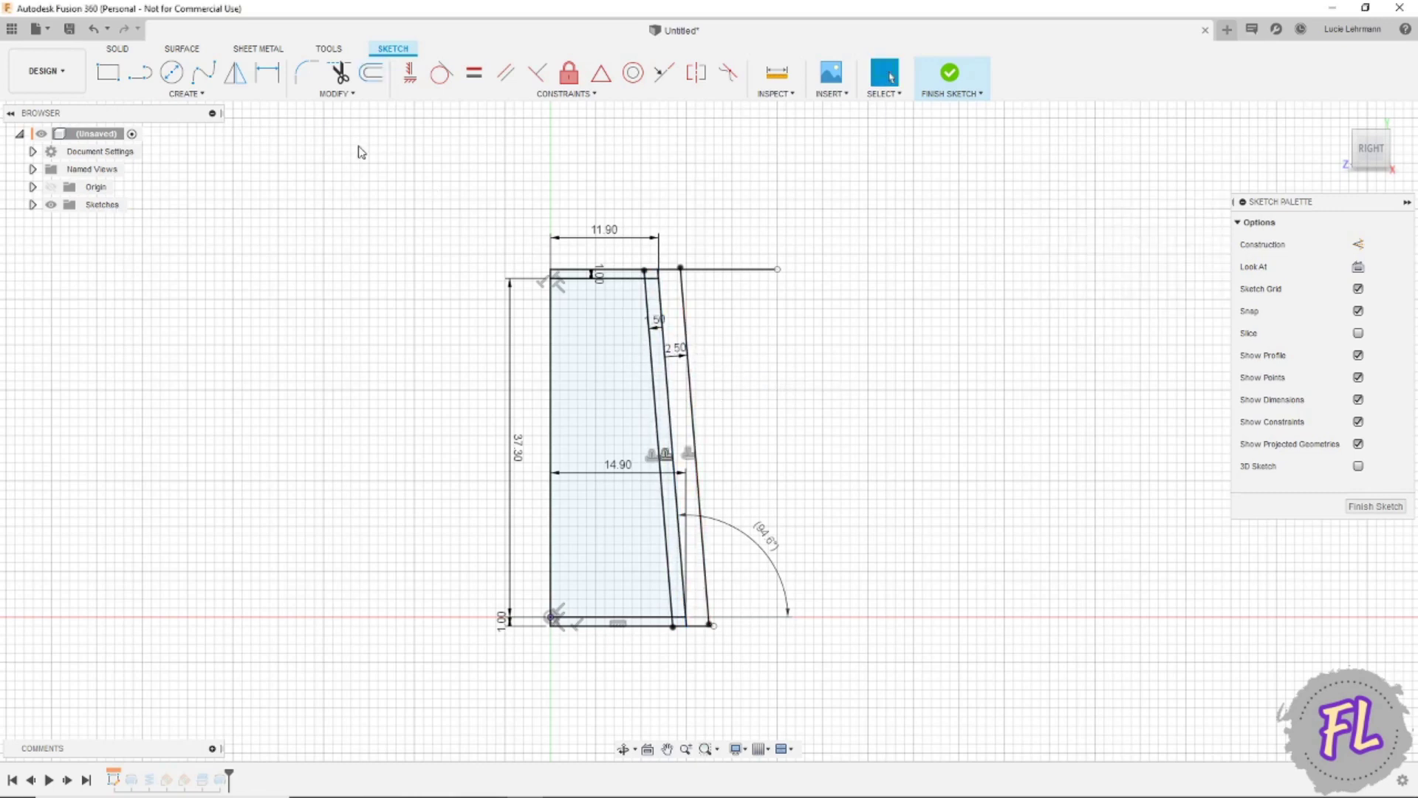
Extend the new offset line to the bottom line and finish the sketch
left_click(308, 96)
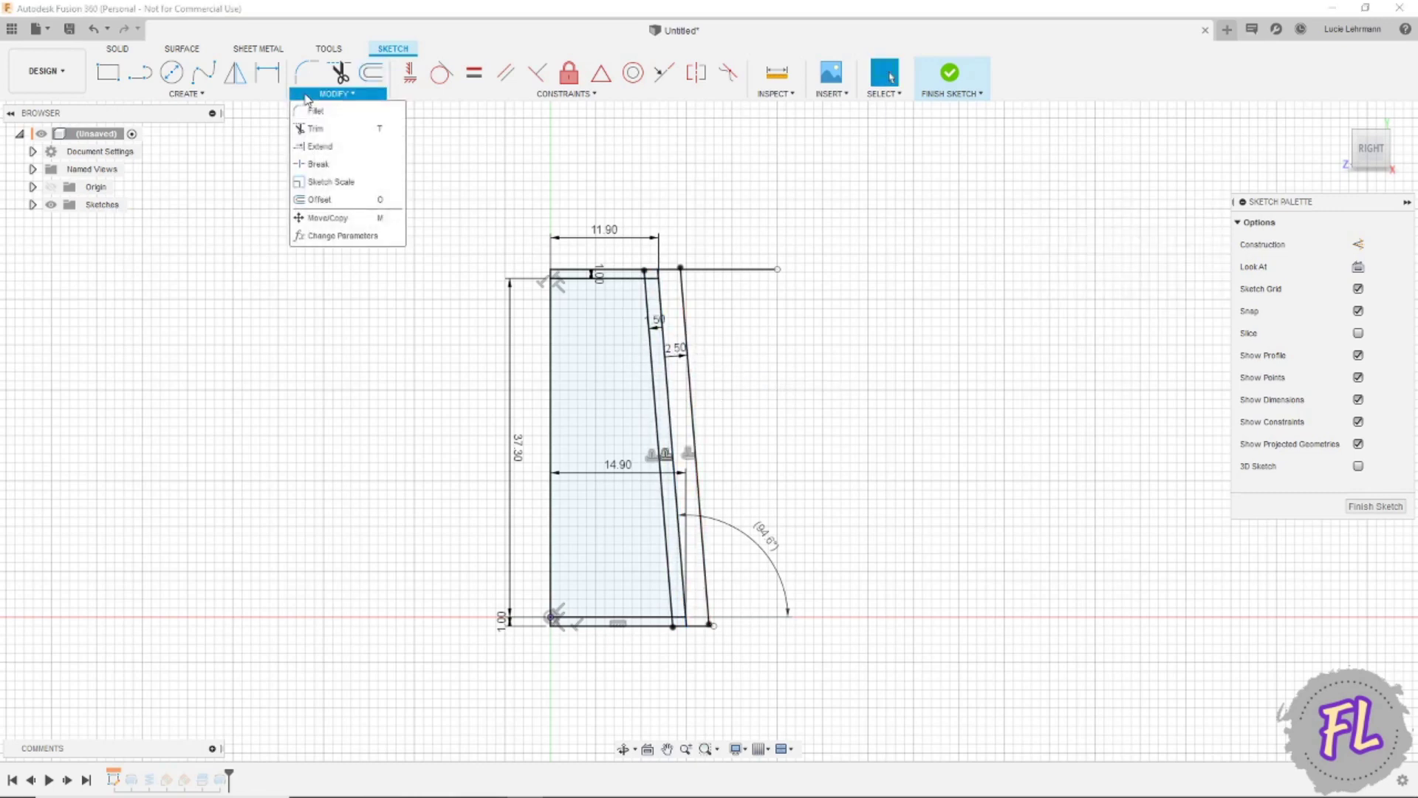
left_click(325, 146)
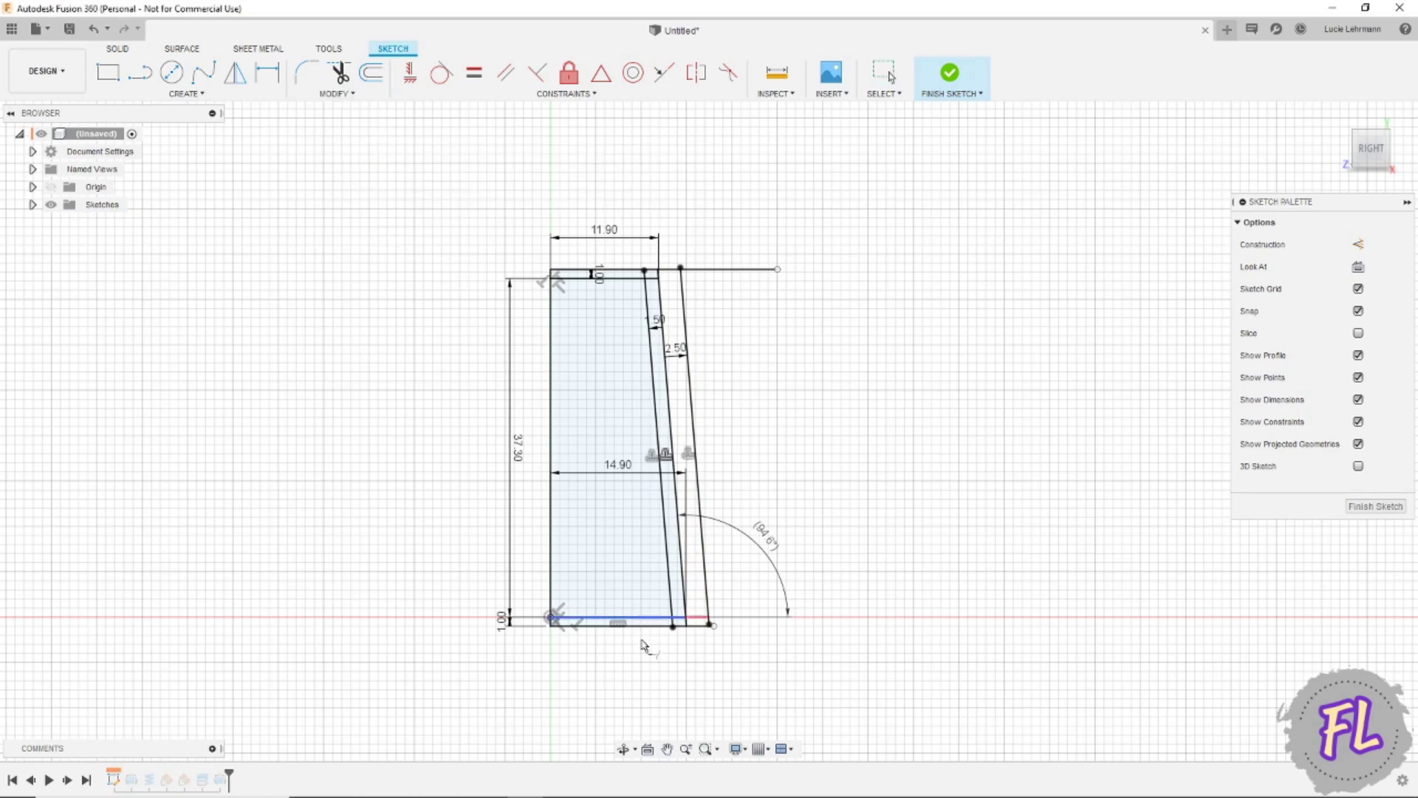
left_click(707, 600)
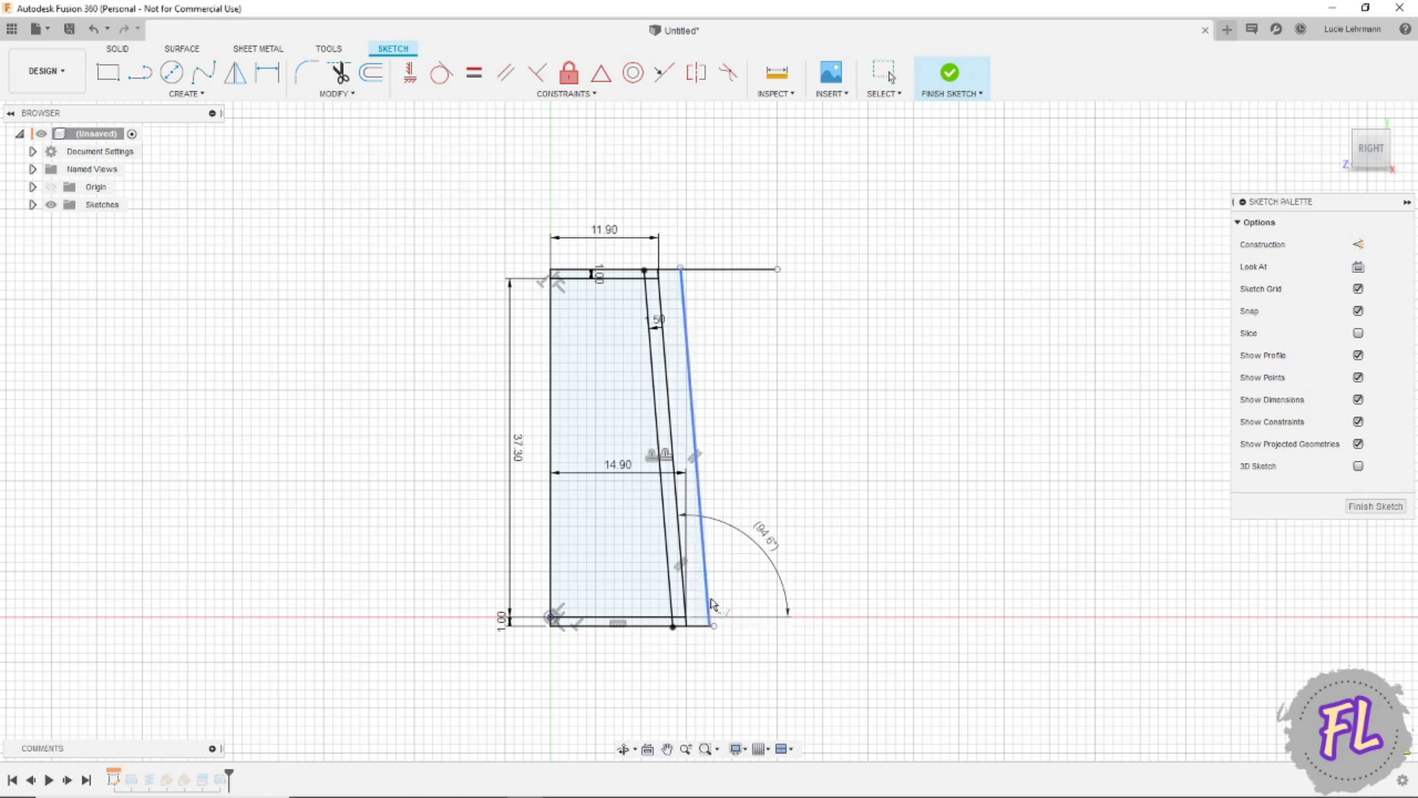
left_click(681, 392)
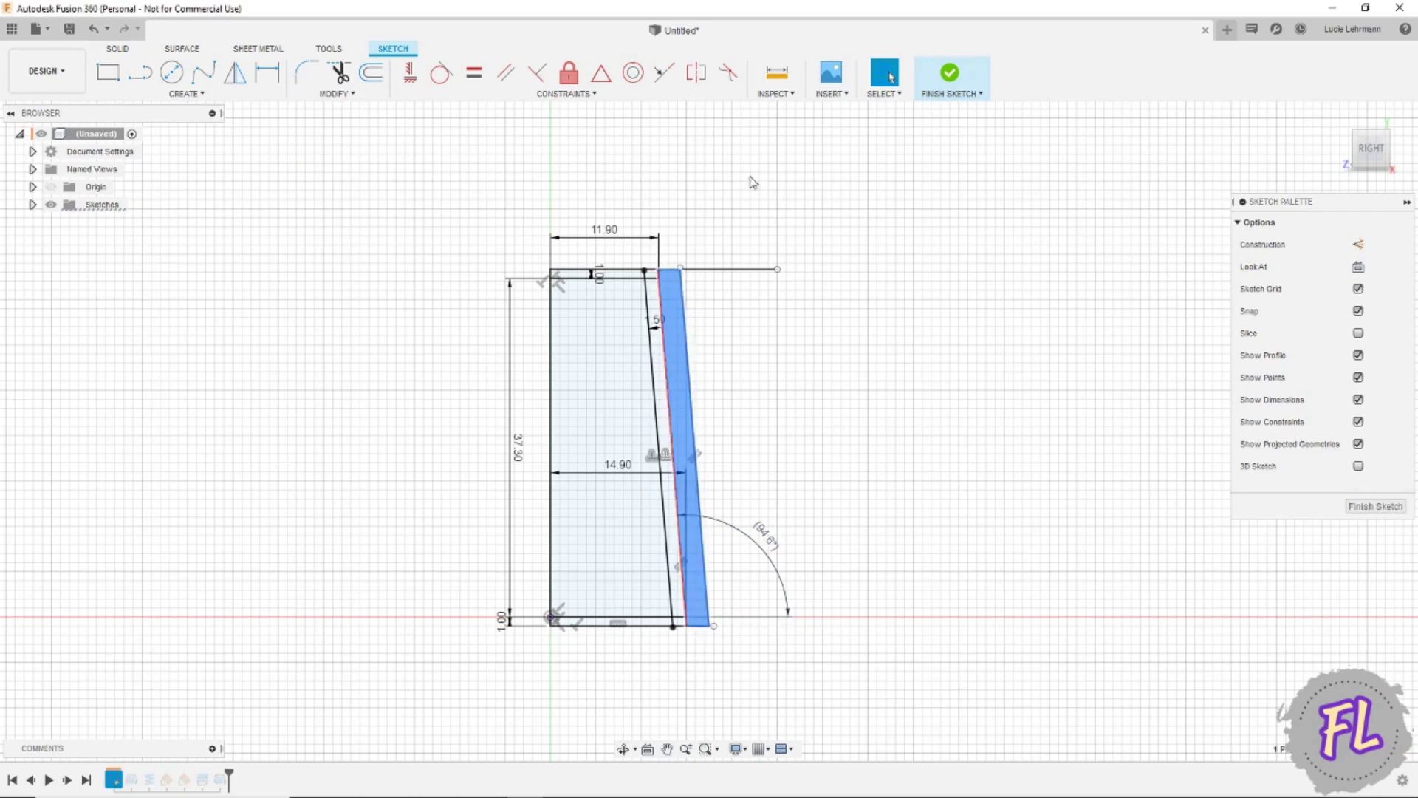
left_click(949, 72)
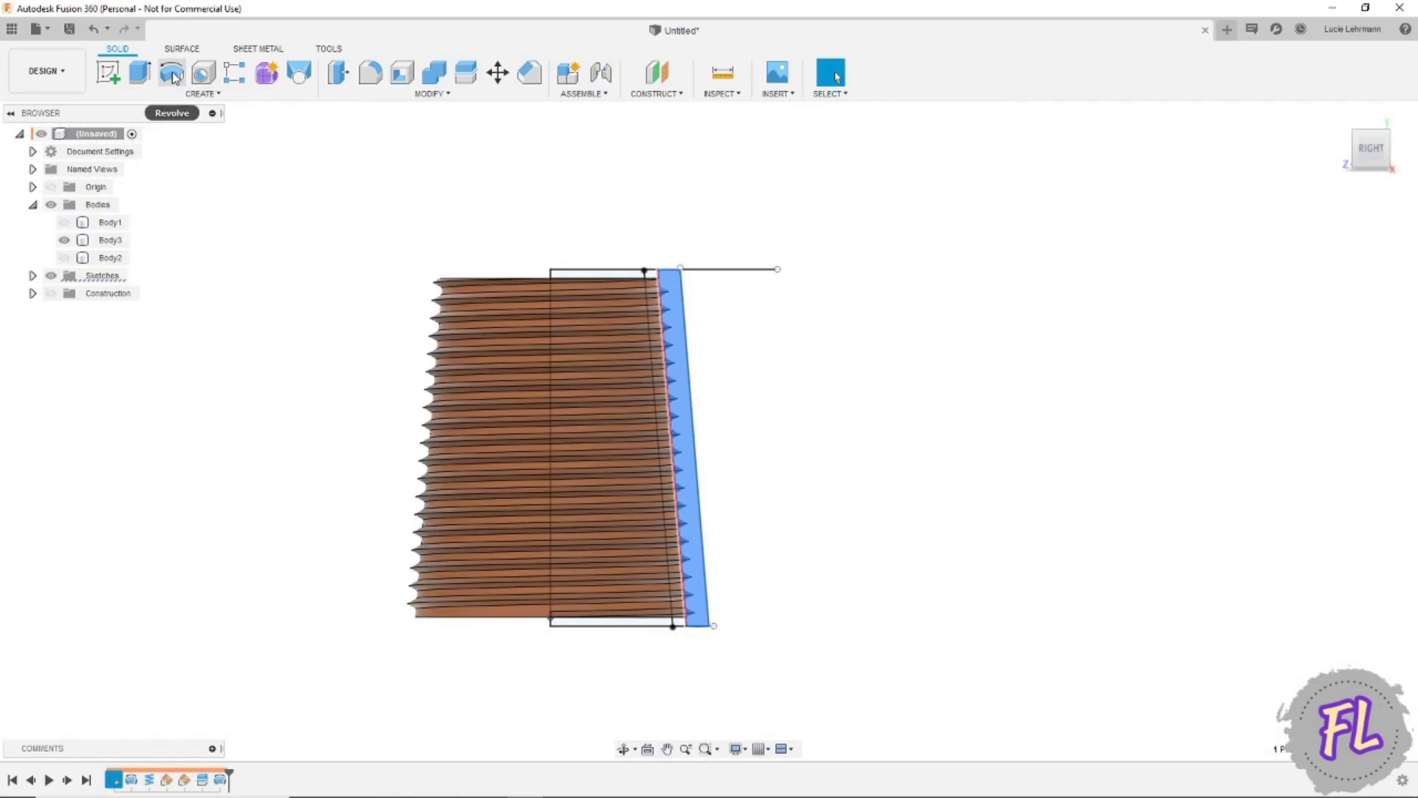
Revolve the thin wall strip 360° around the sketch line as a New Body, Body4
left_click(172, 74)
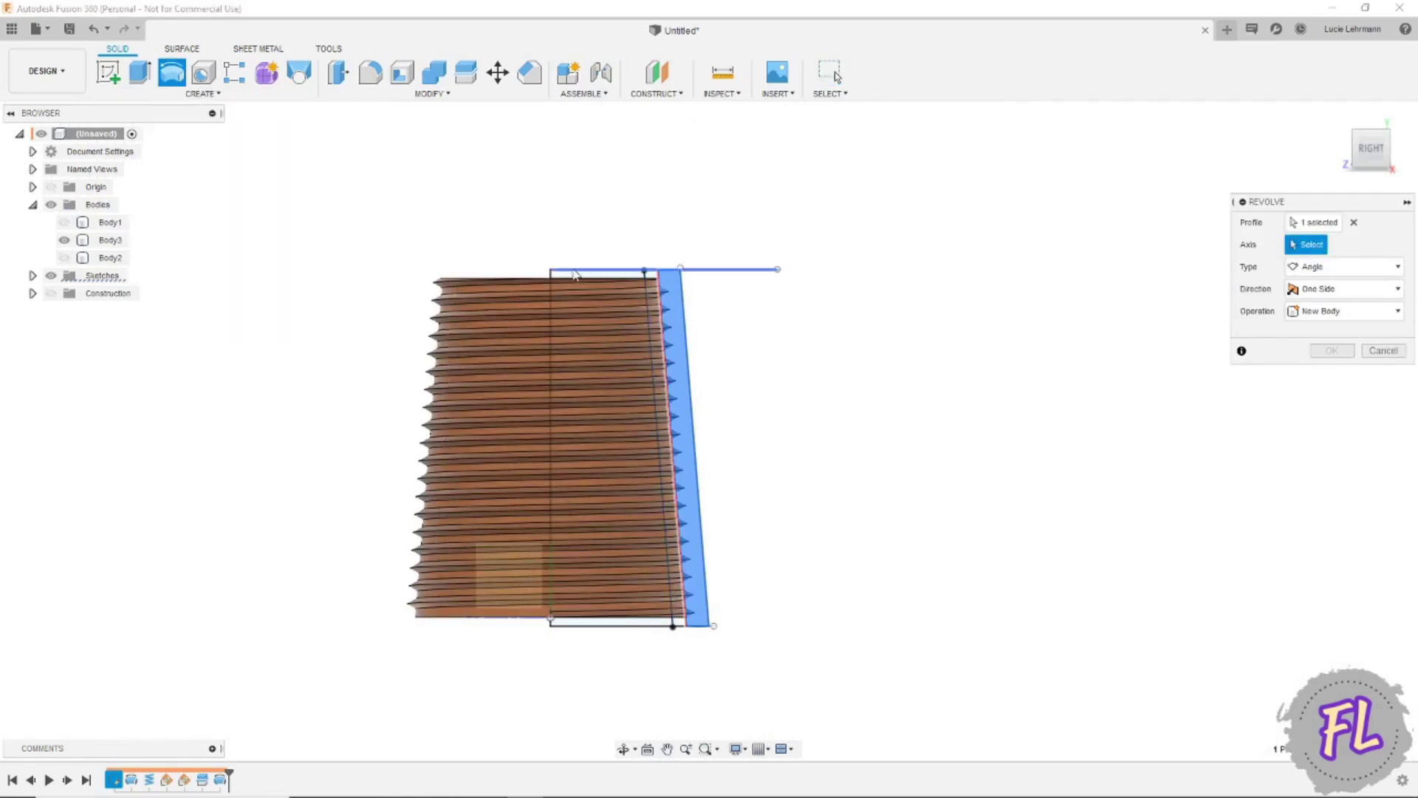
left_click(550, 281)
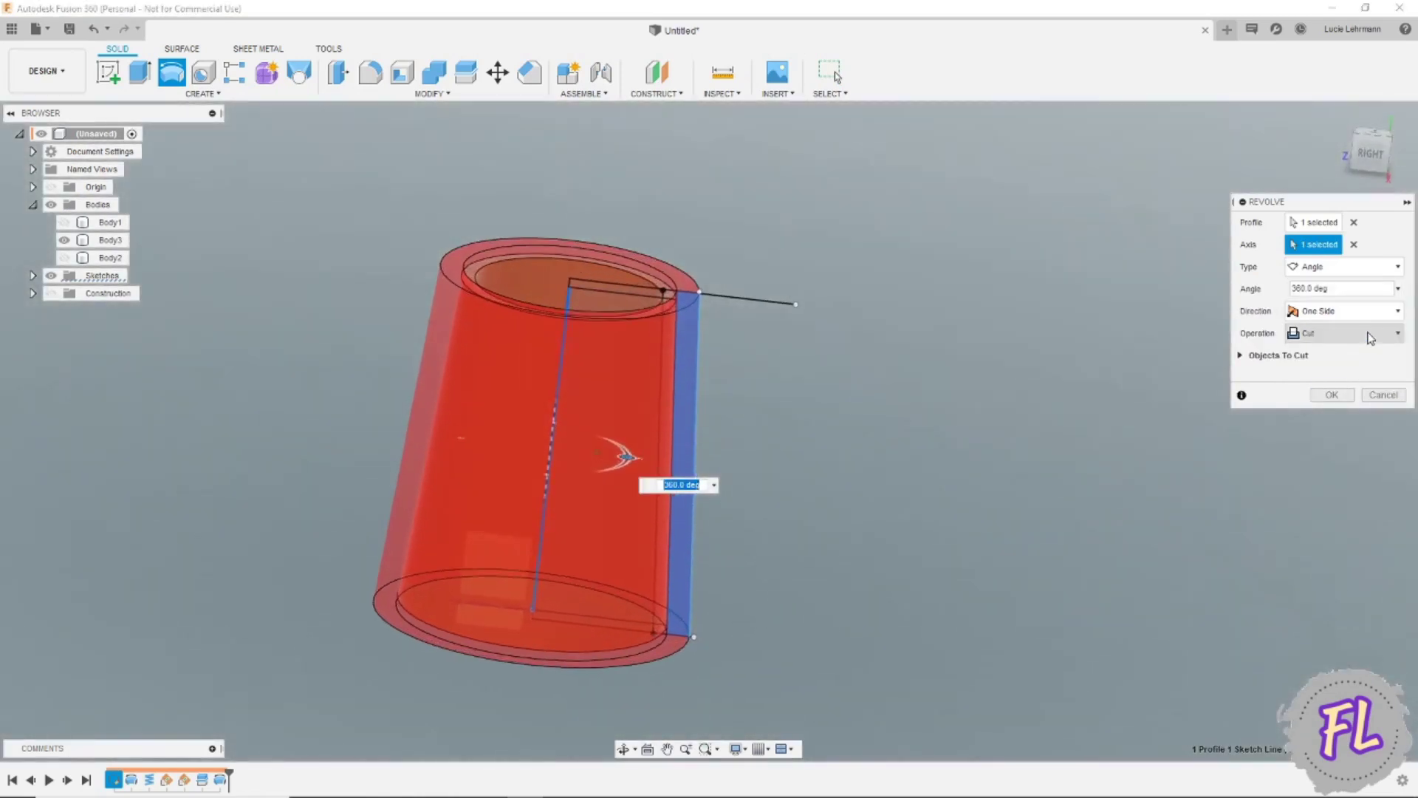
left_click(1370, 334)
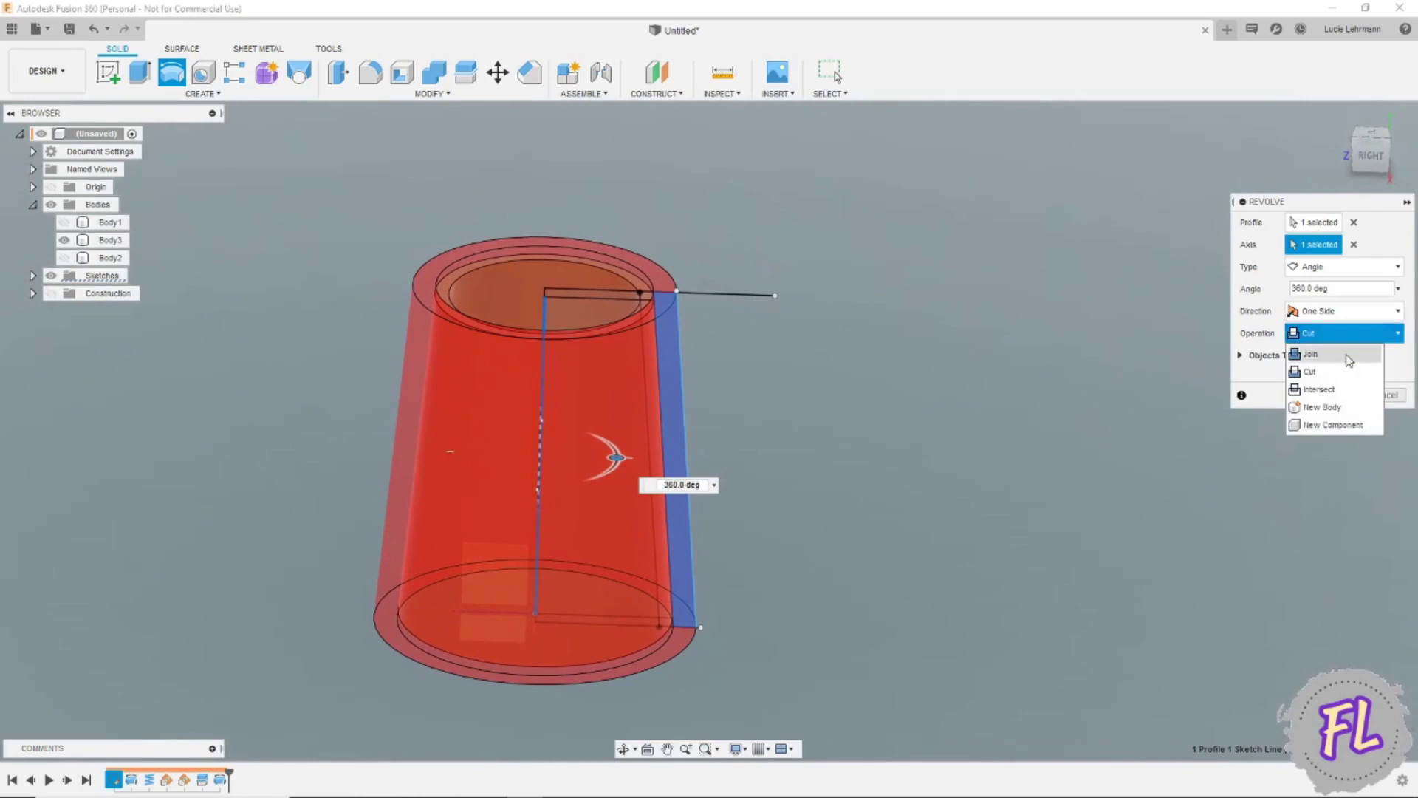
left_click(1322, 407)
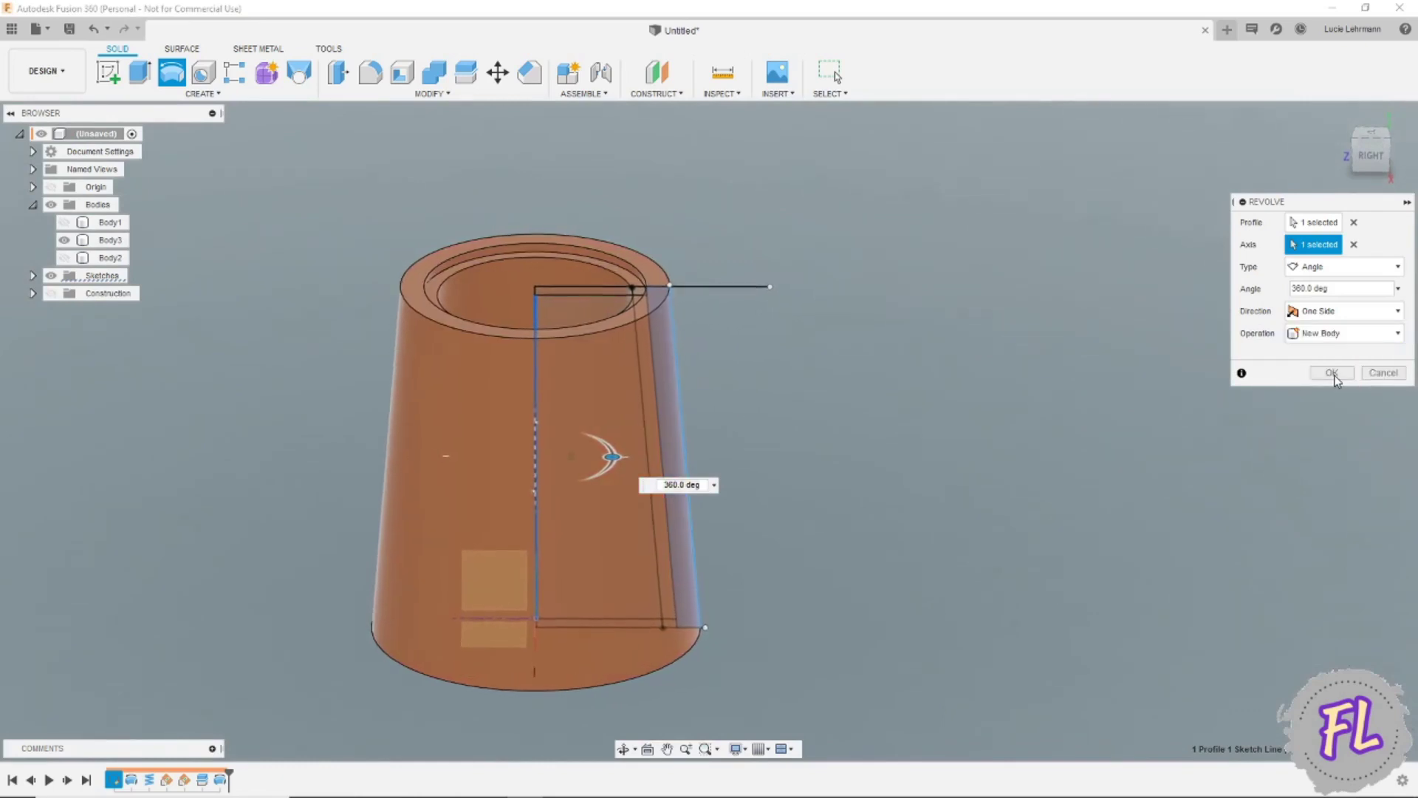
left_click(1332, 373)
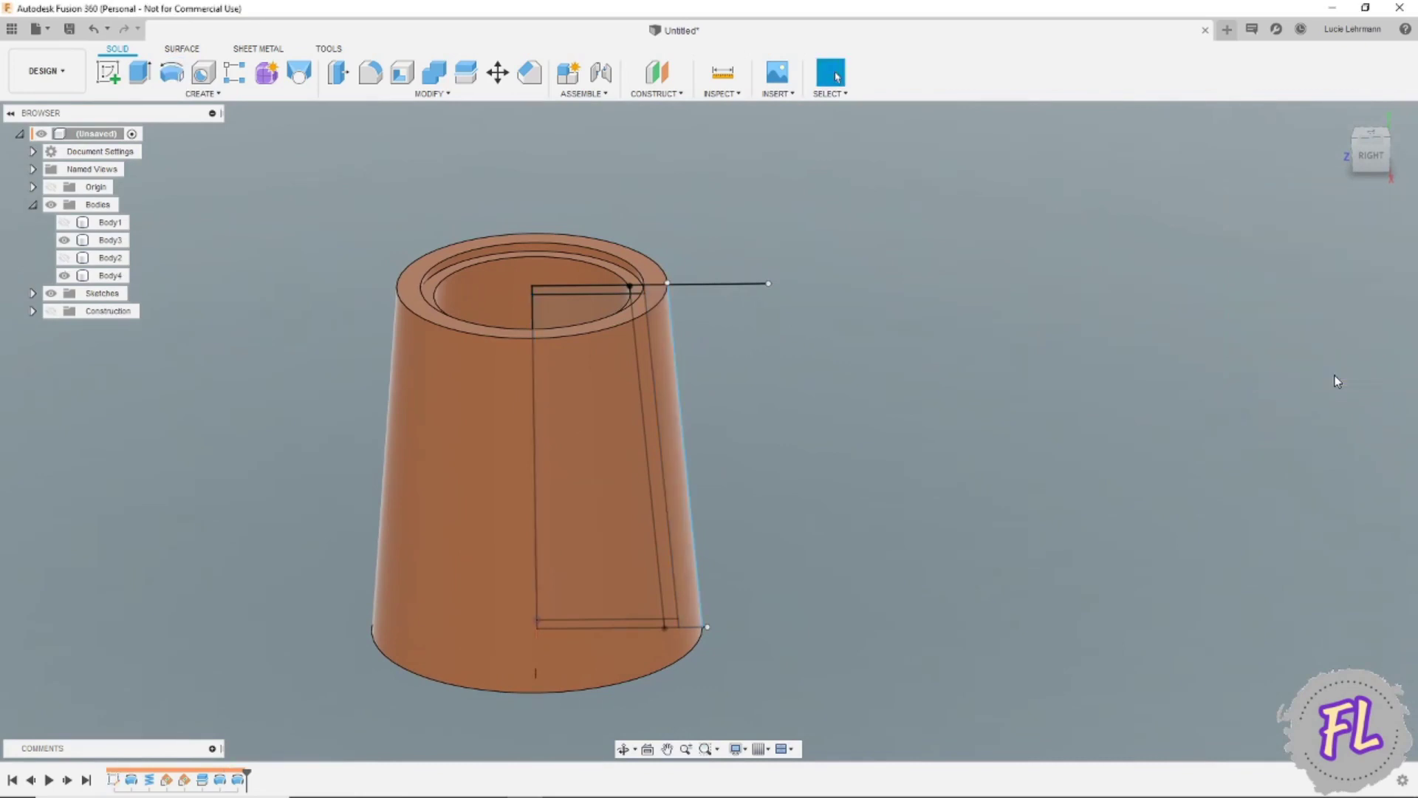
Combine-cut Body3 from Body4 with Keep Tools enabled
left_click(441, 82)
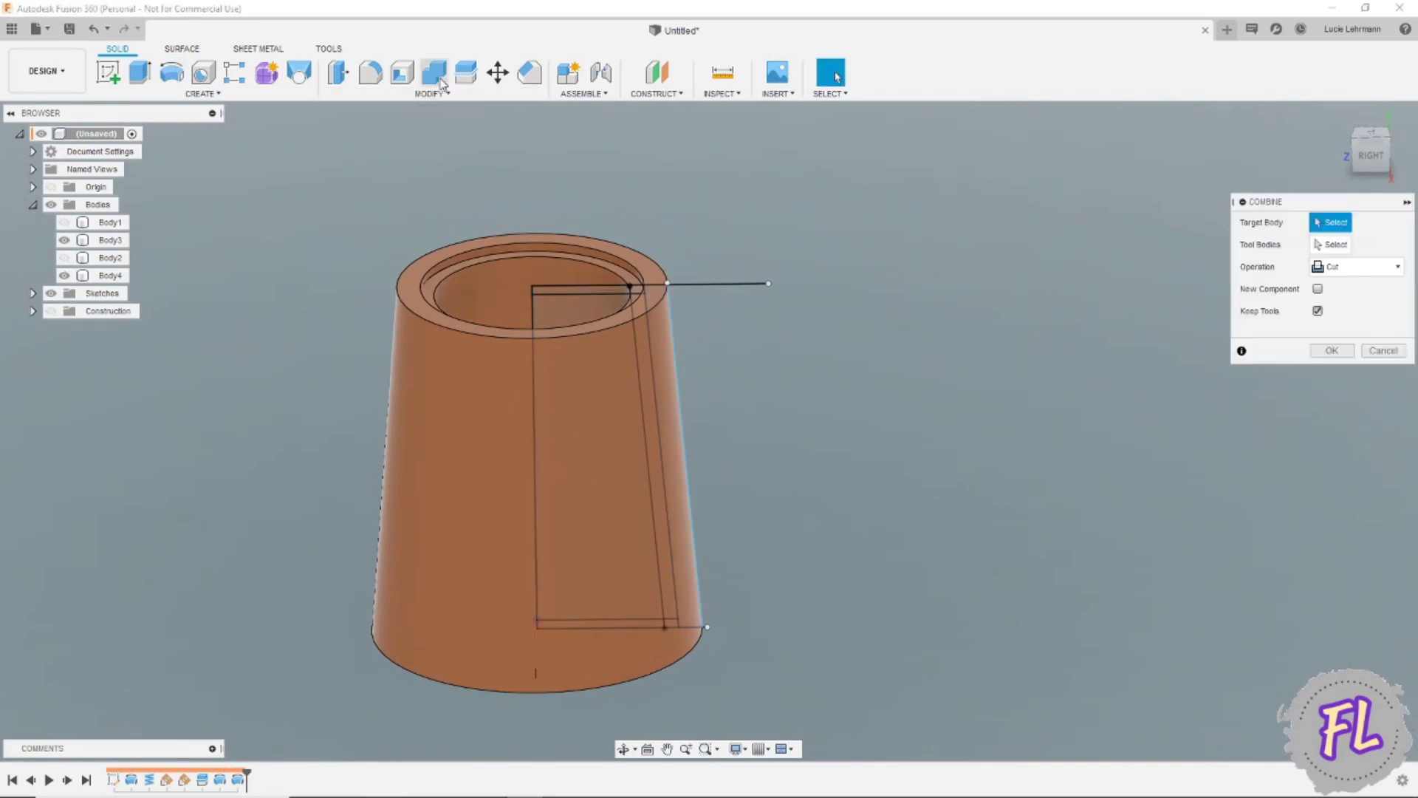
left_click(406, 345)
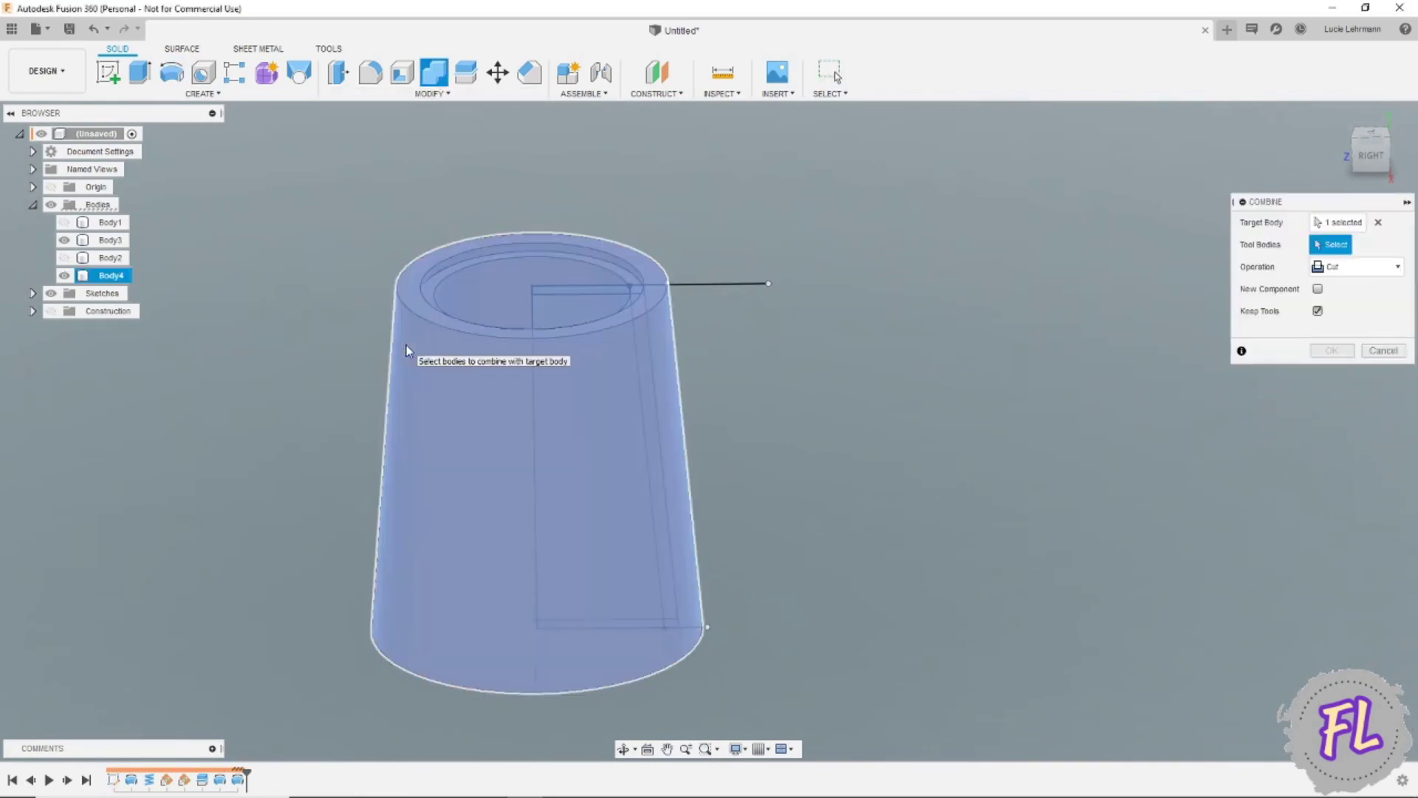
left_click(471, 277)
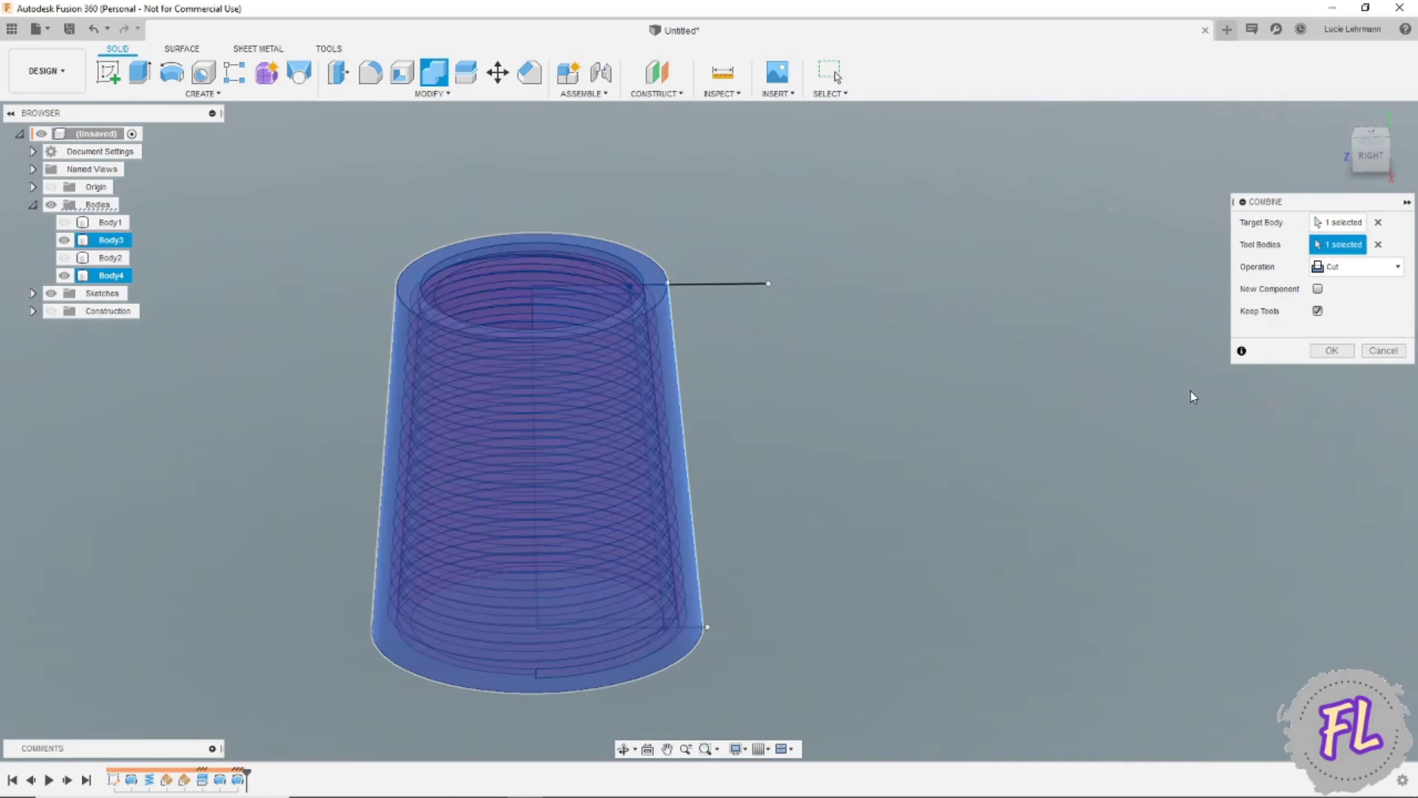
left_click(1370, 272)
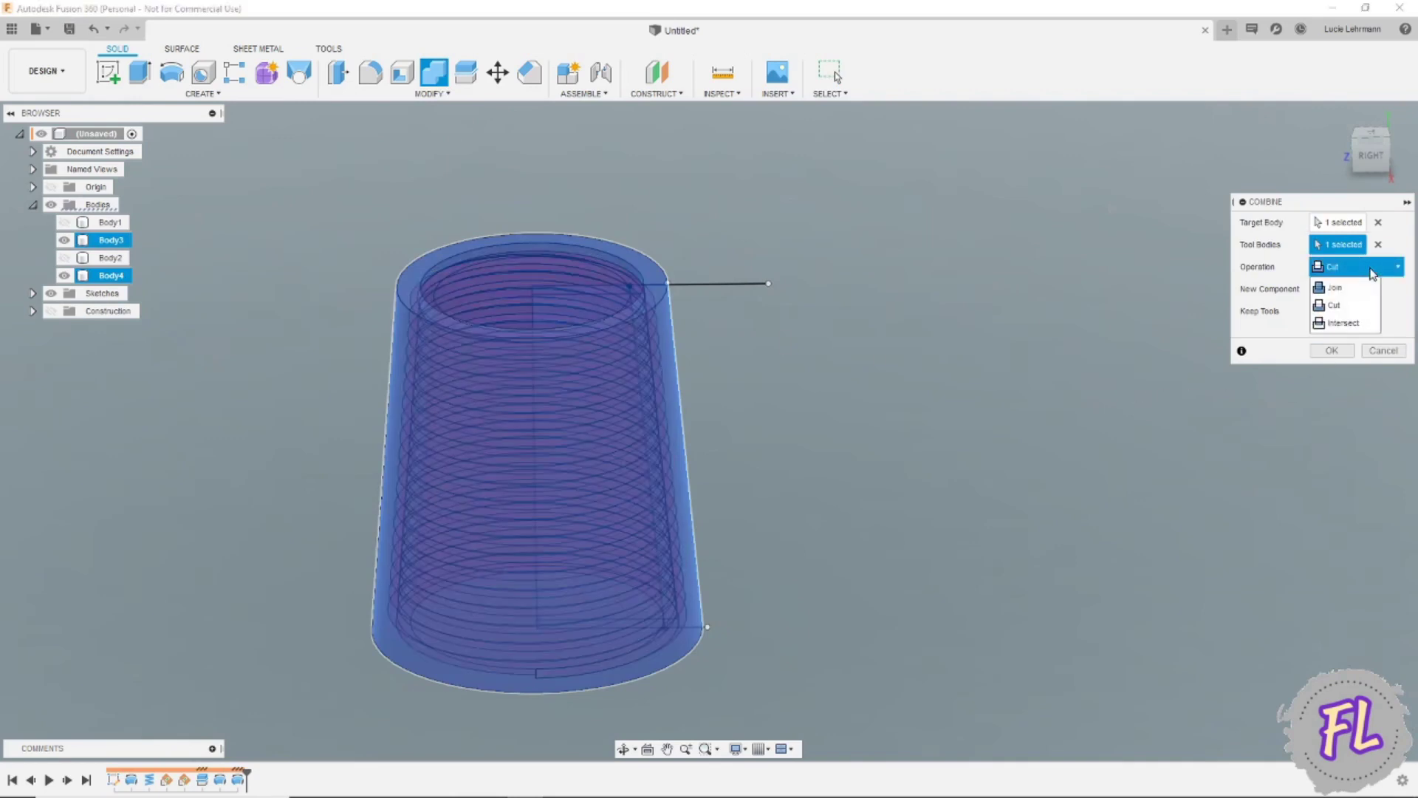
left_click(1345, 306)
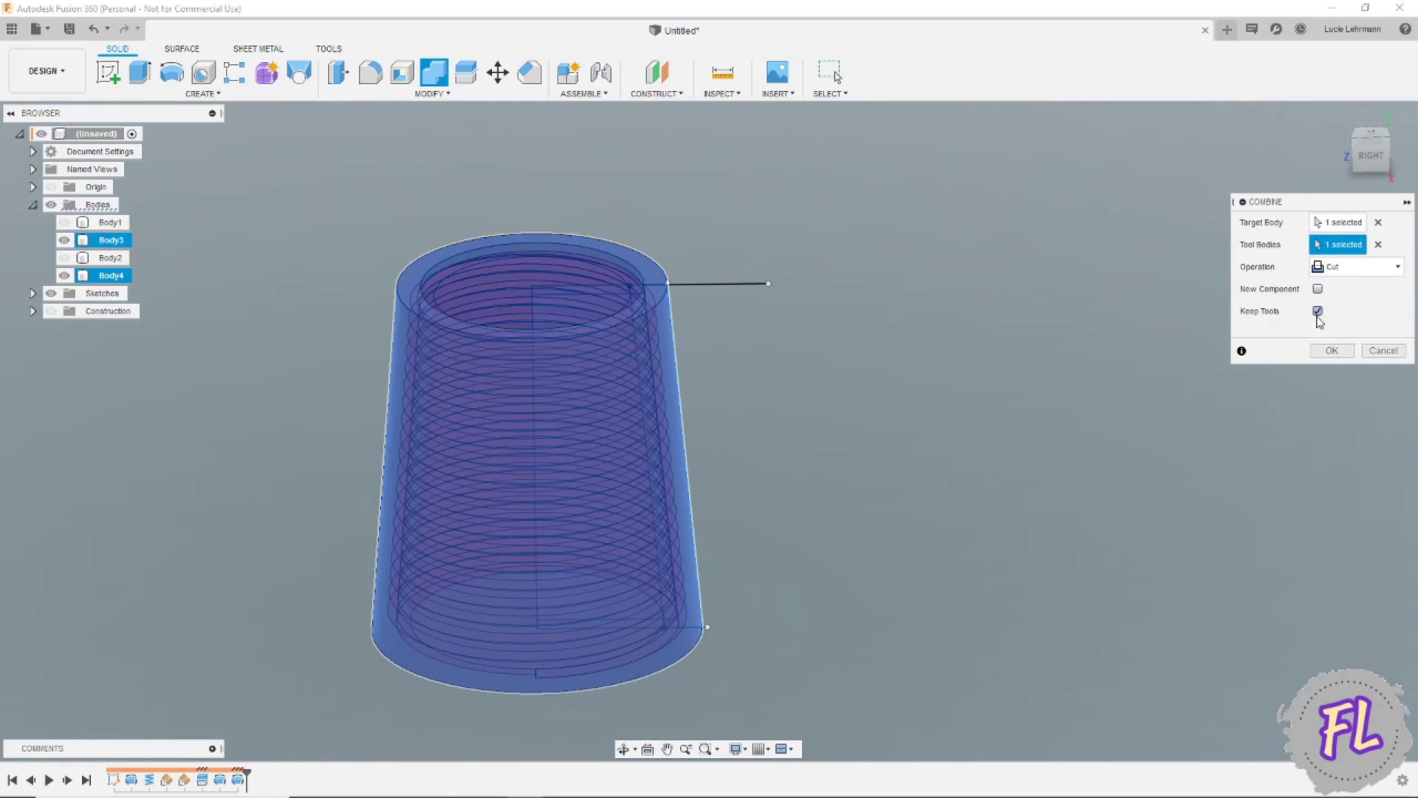
left_click(1328, 353)
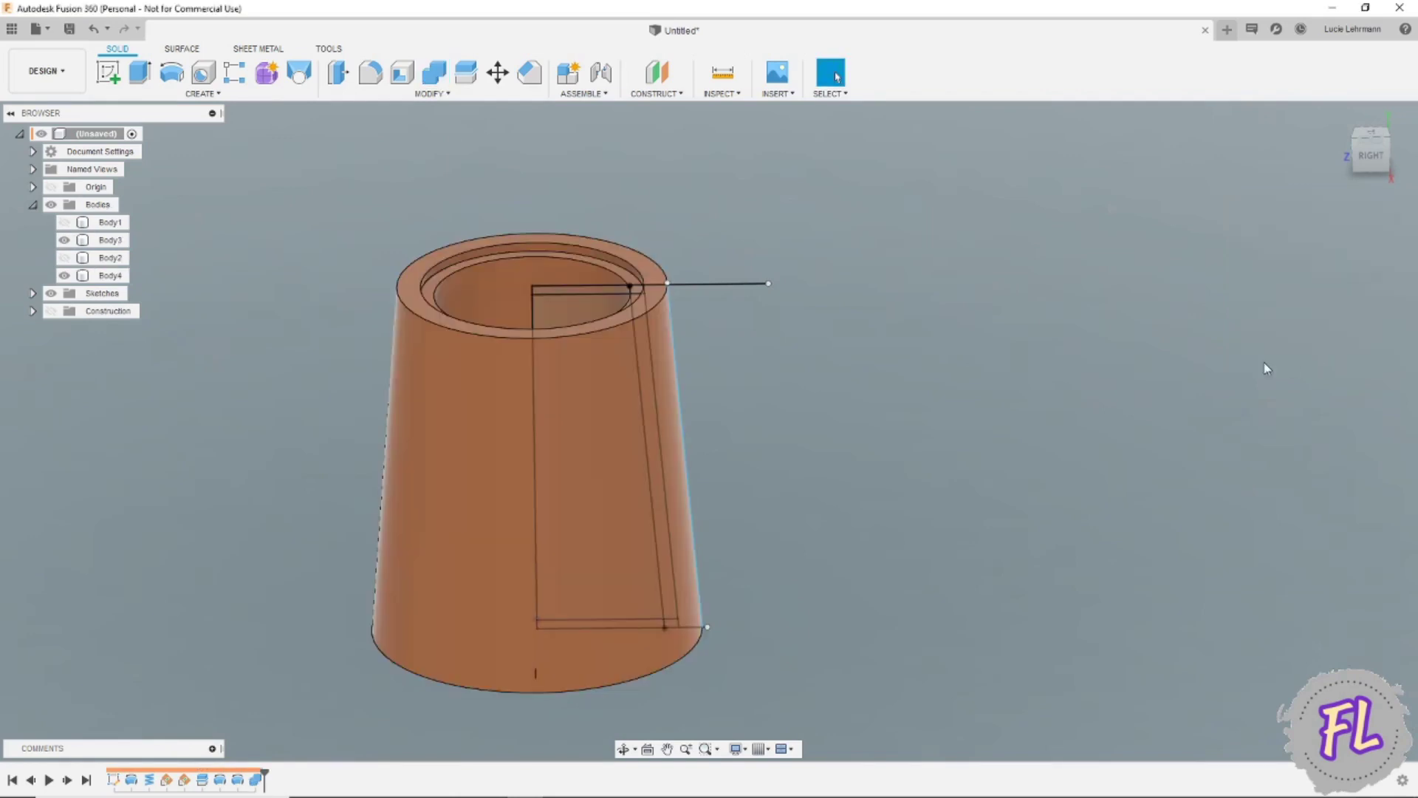
left_click(339, 72)
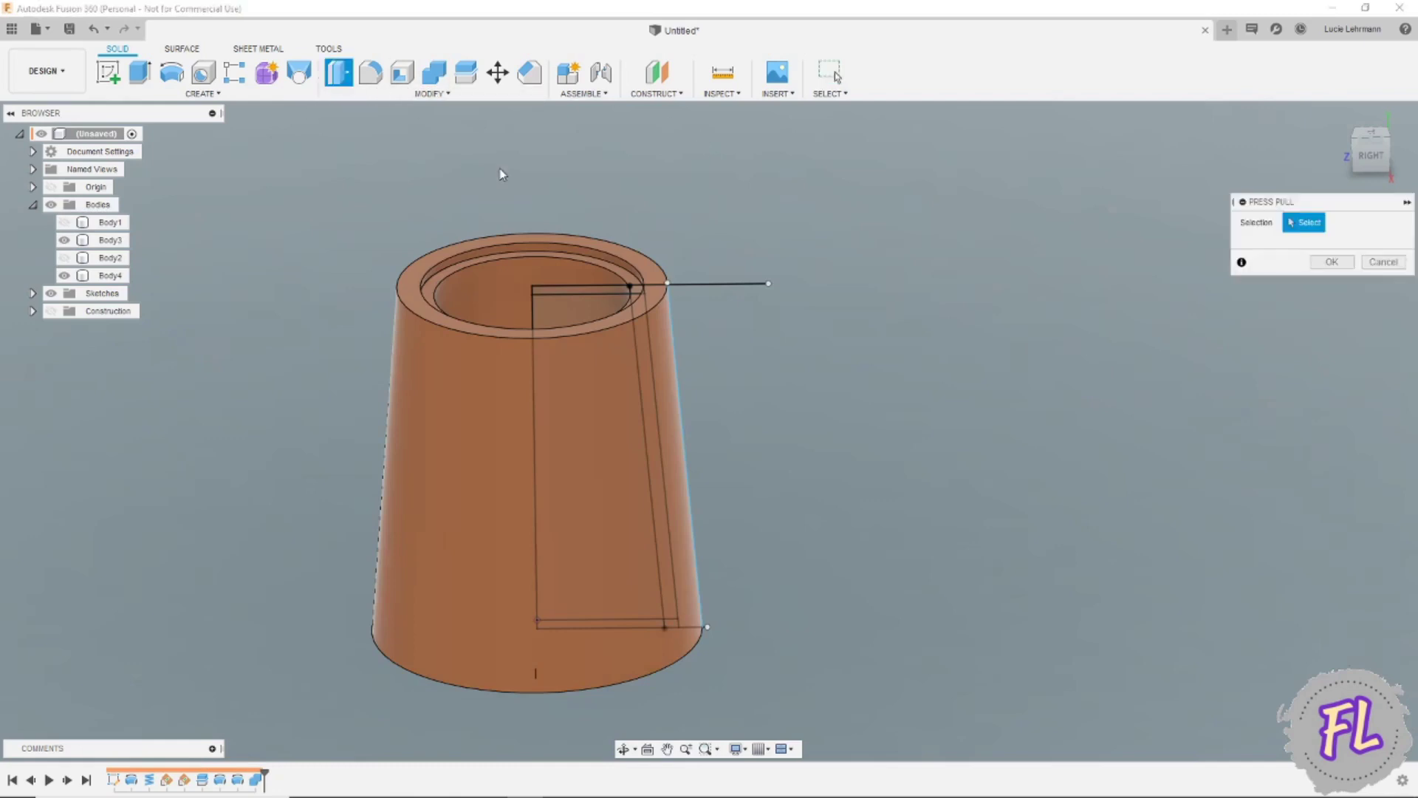
Press Pull Body4's top and bottom ring faces inward by -1 mm each
left_click(555, 237)
type("-1")
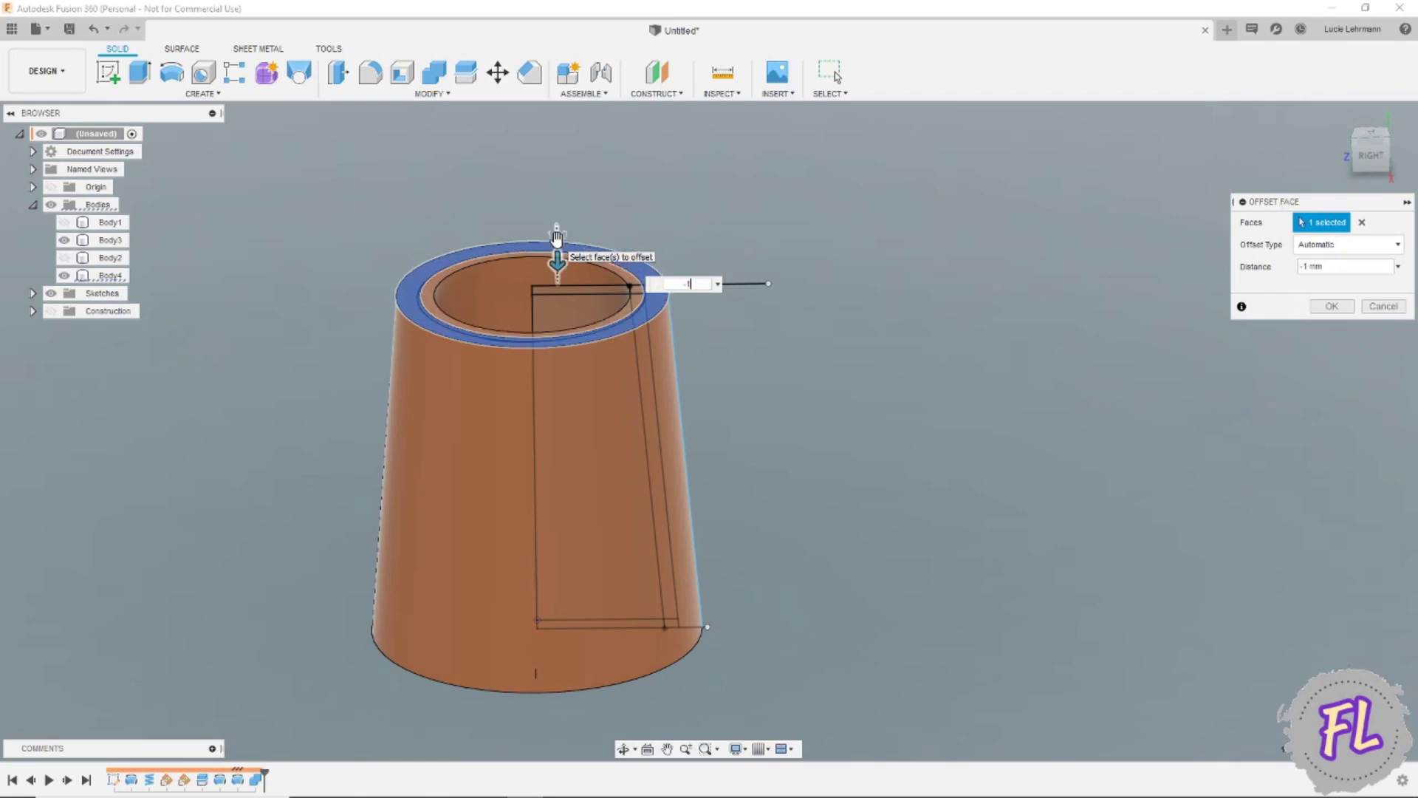
key("Return")
middle_click_drag(559, 243, 574, 293, "shift")
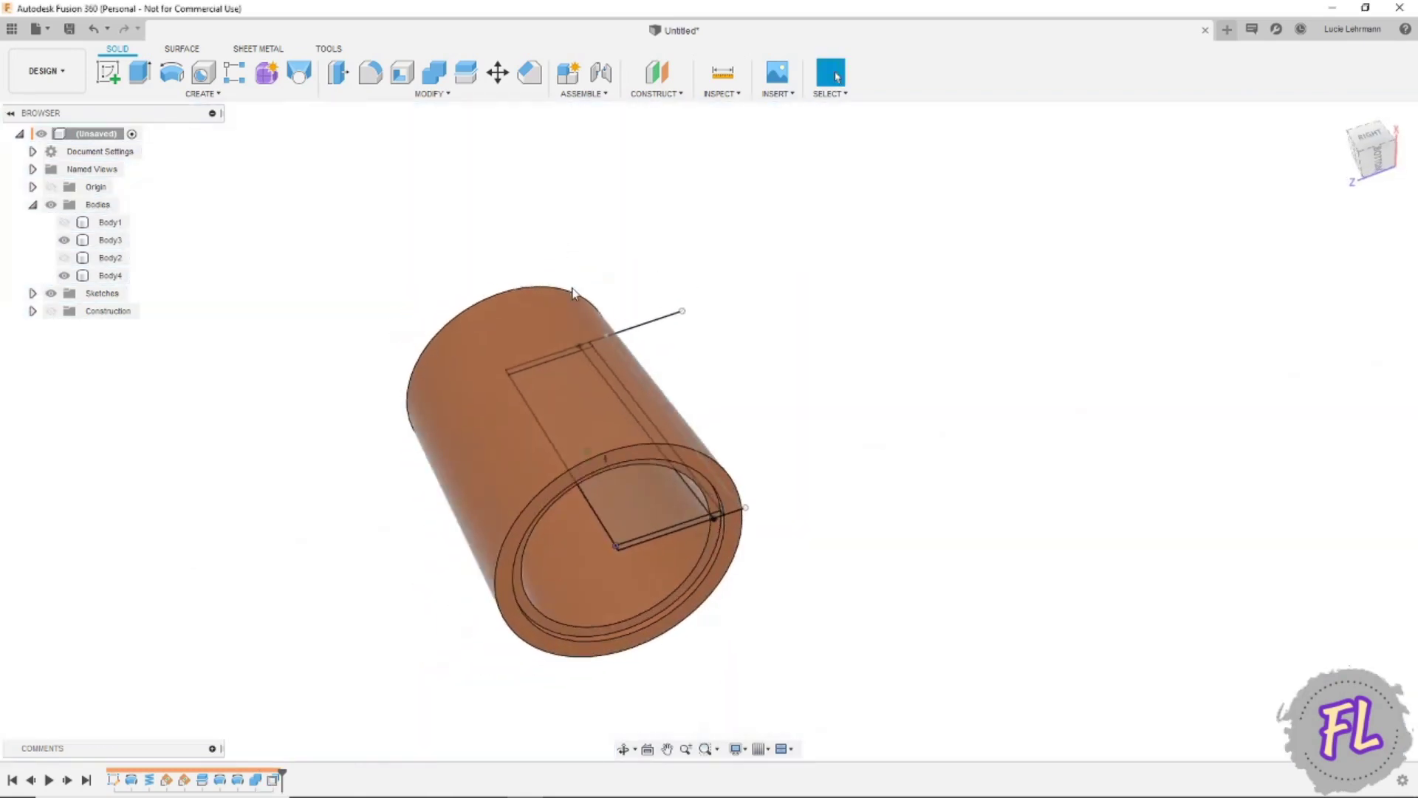
left_click(719, 453)
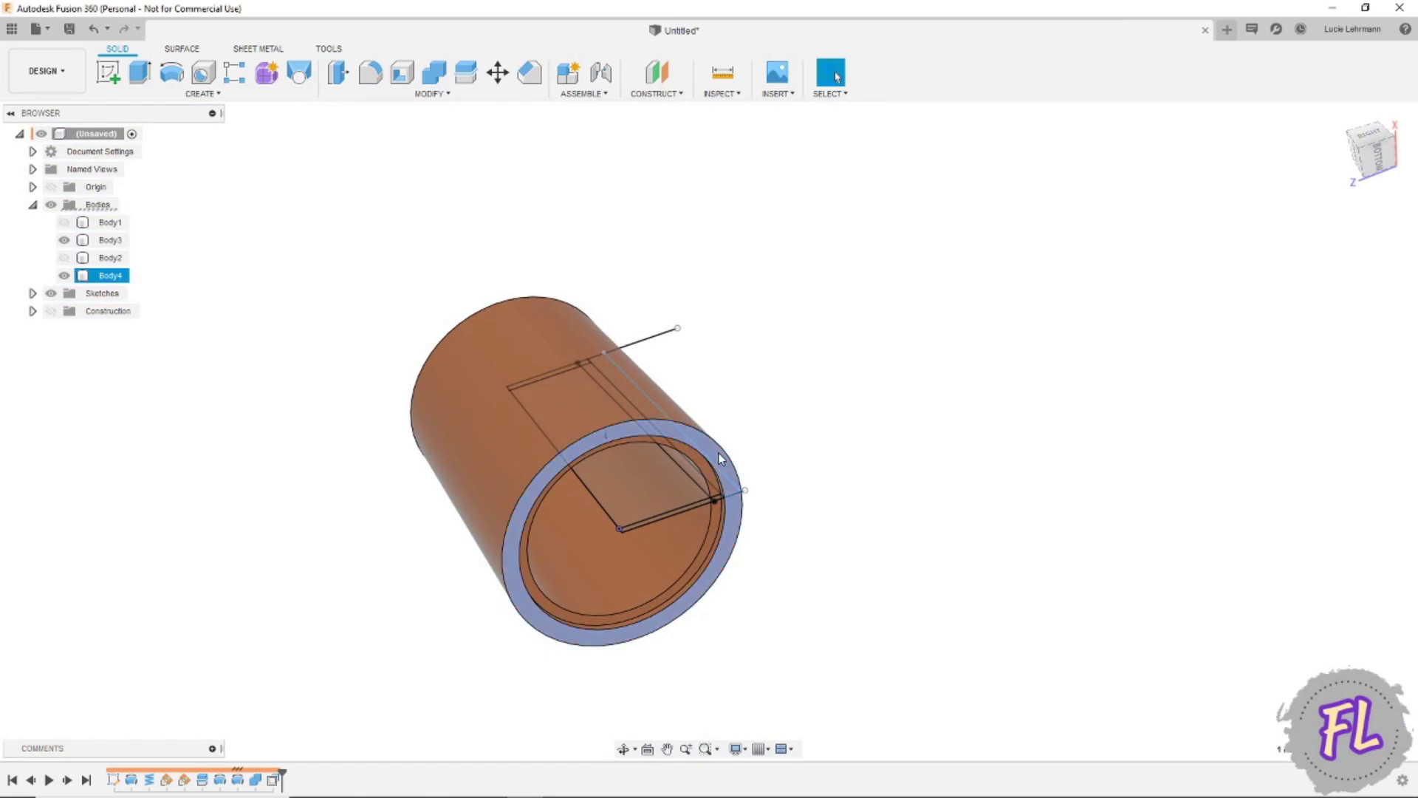
left_click(719, 453)
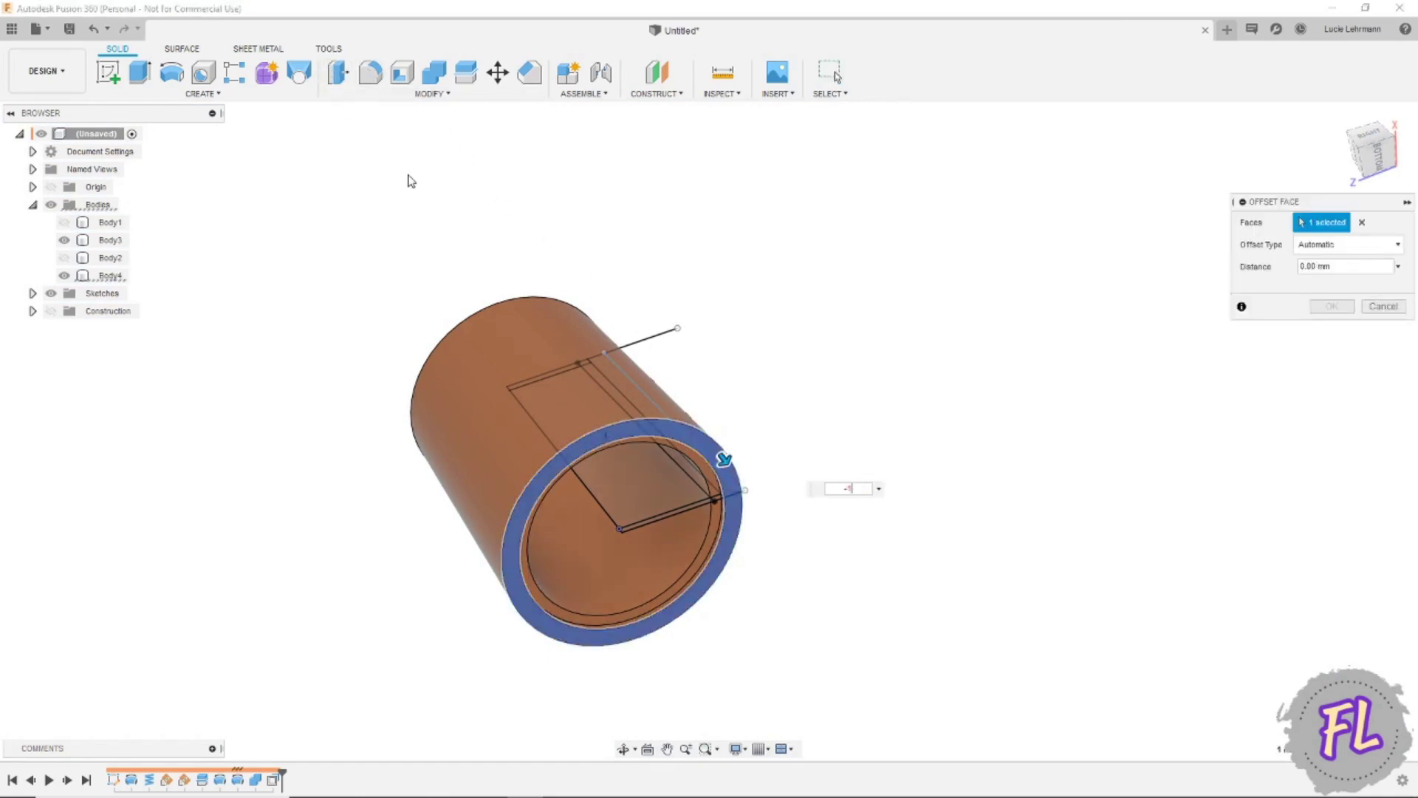
type("1")
key("Return")
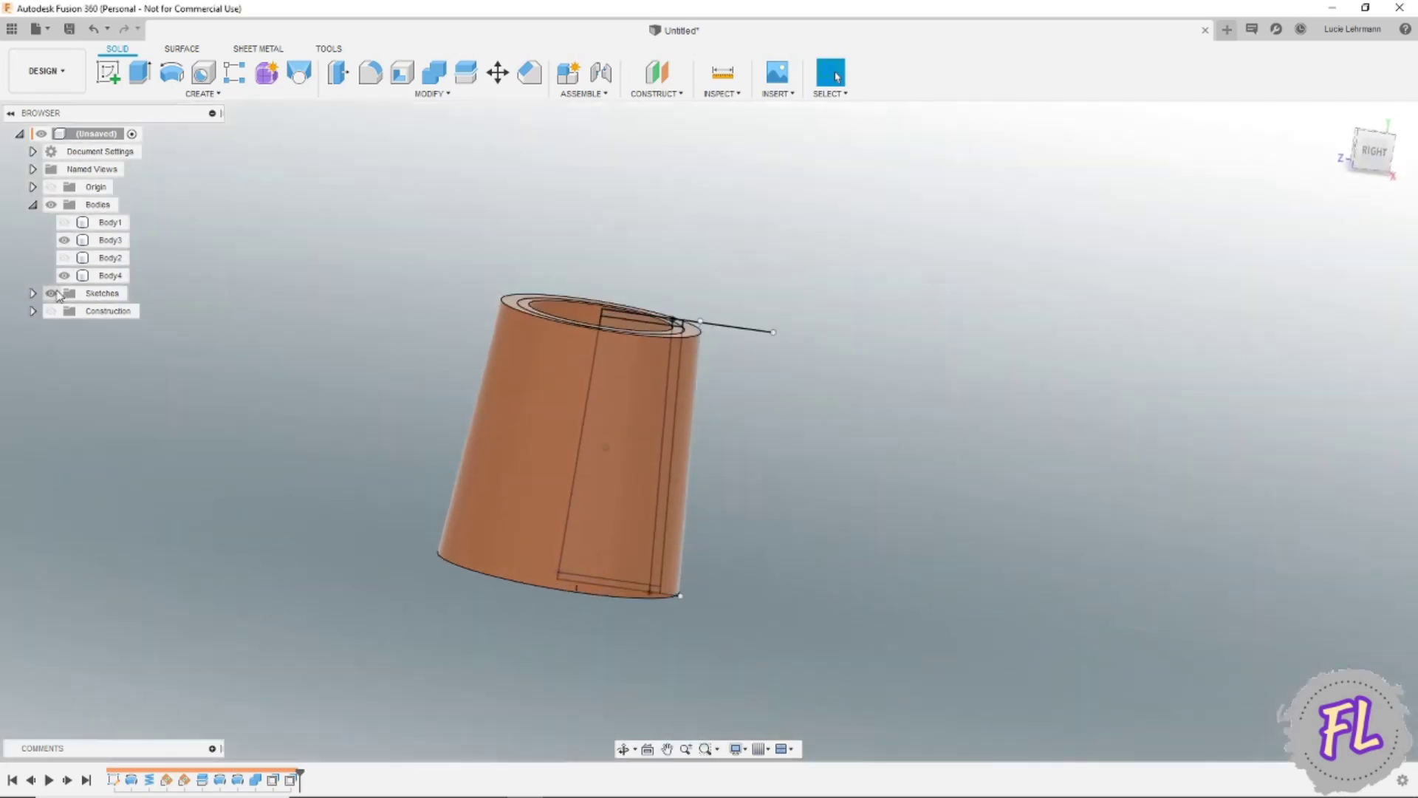
Hide the sketches and remove Body1 and Body2 from the design
left_click(51, 293)
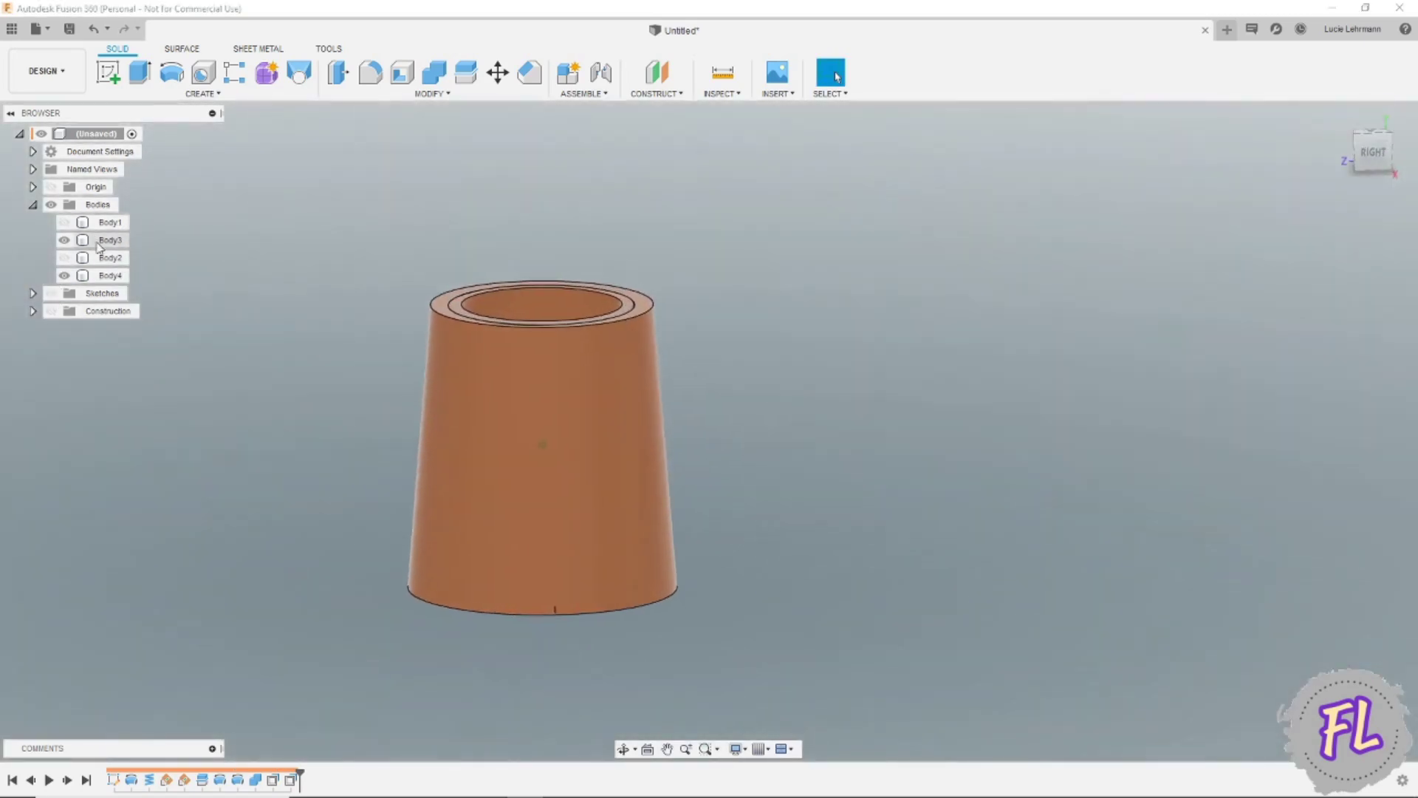
right_click(115, 229)
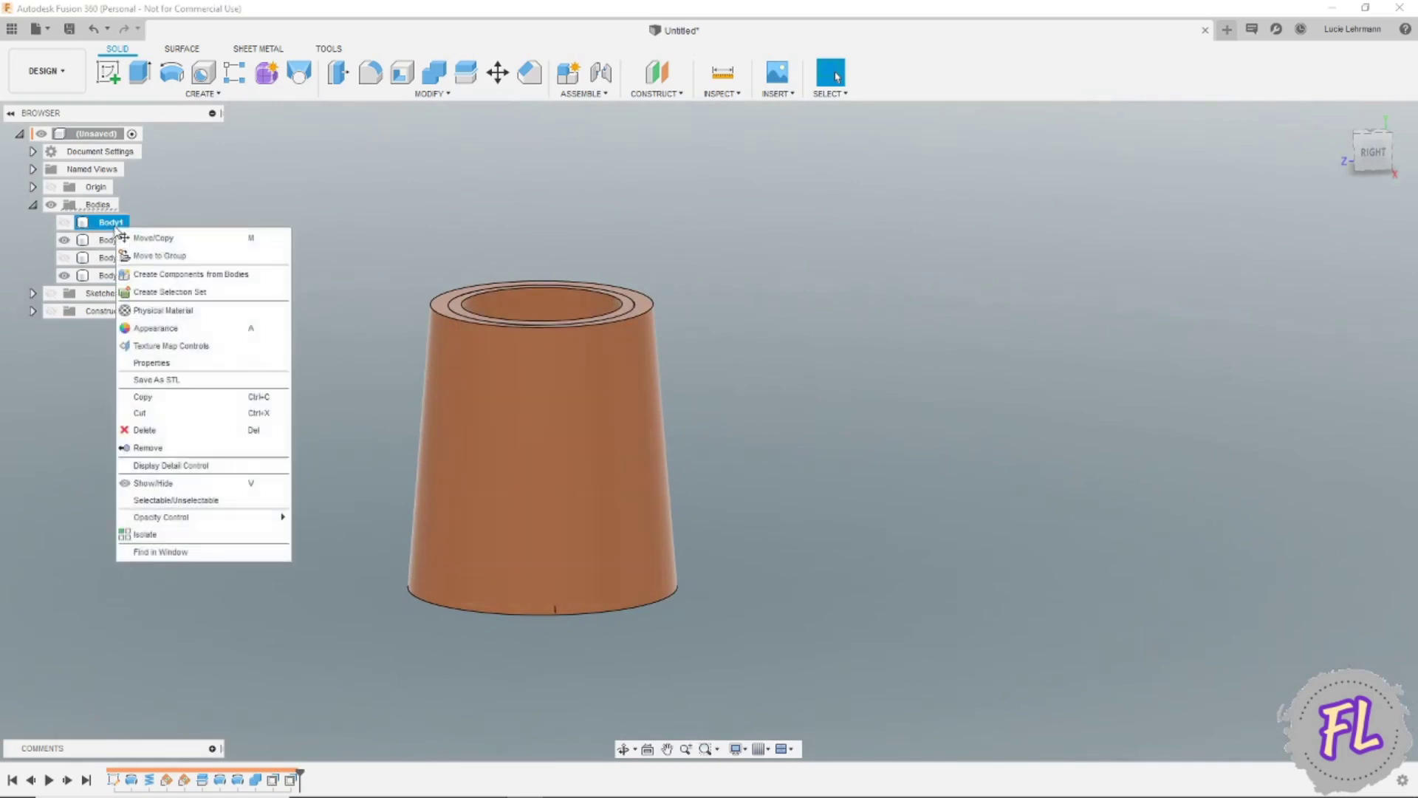
left_click(156, 449)
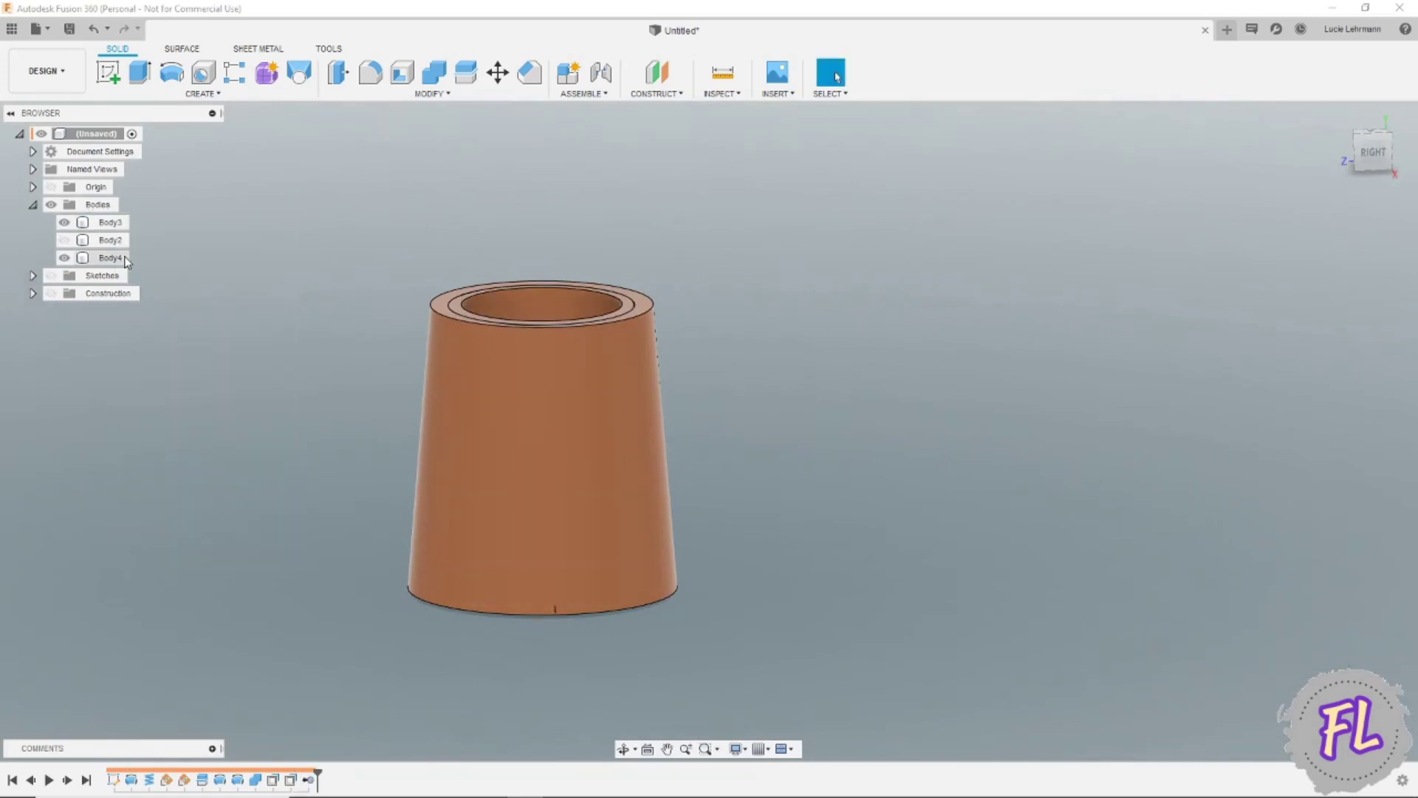
right_click(118, 241)
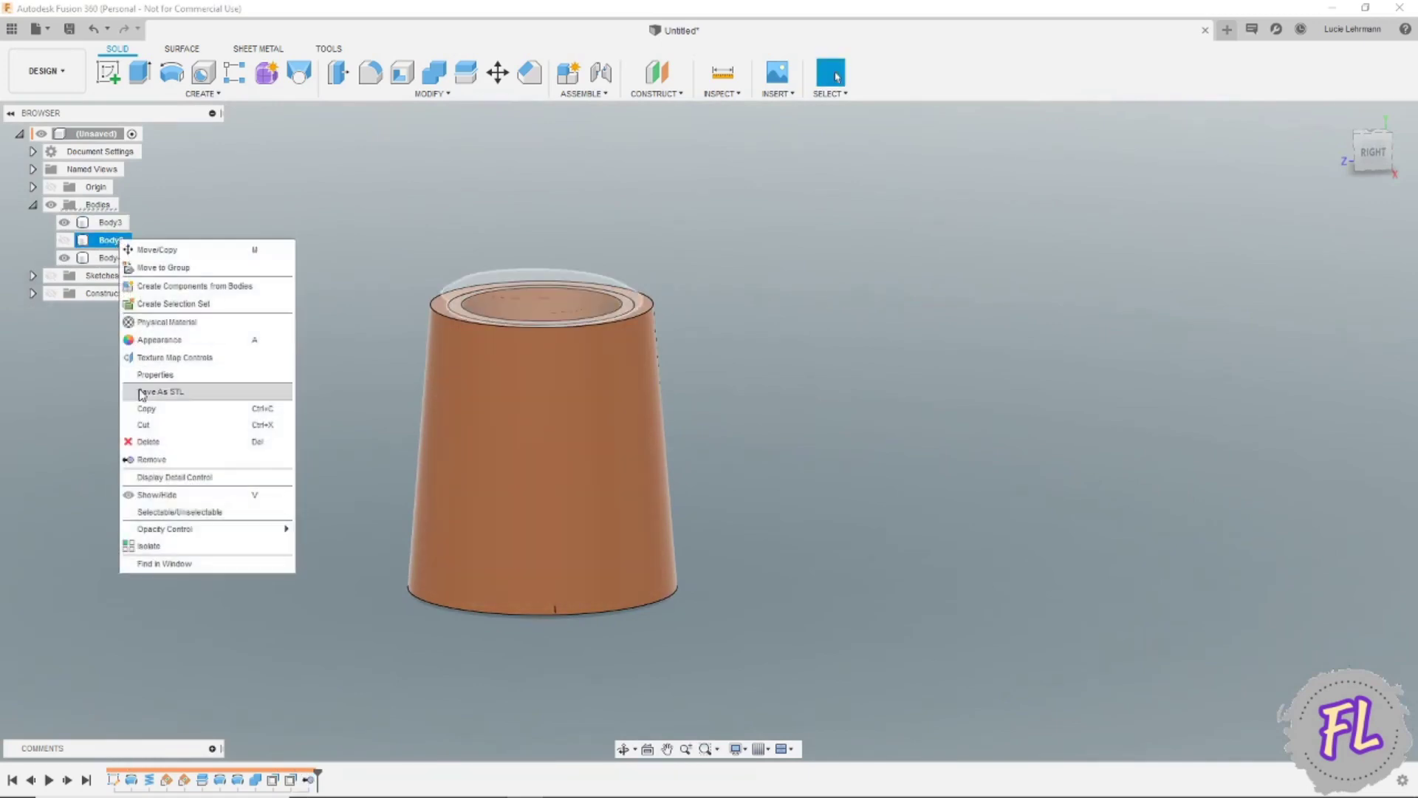
left_click(153, 459)
Toggle Body3 and Body4 visibility to check the mating threads, leaving both shown
left_click(65, 222)
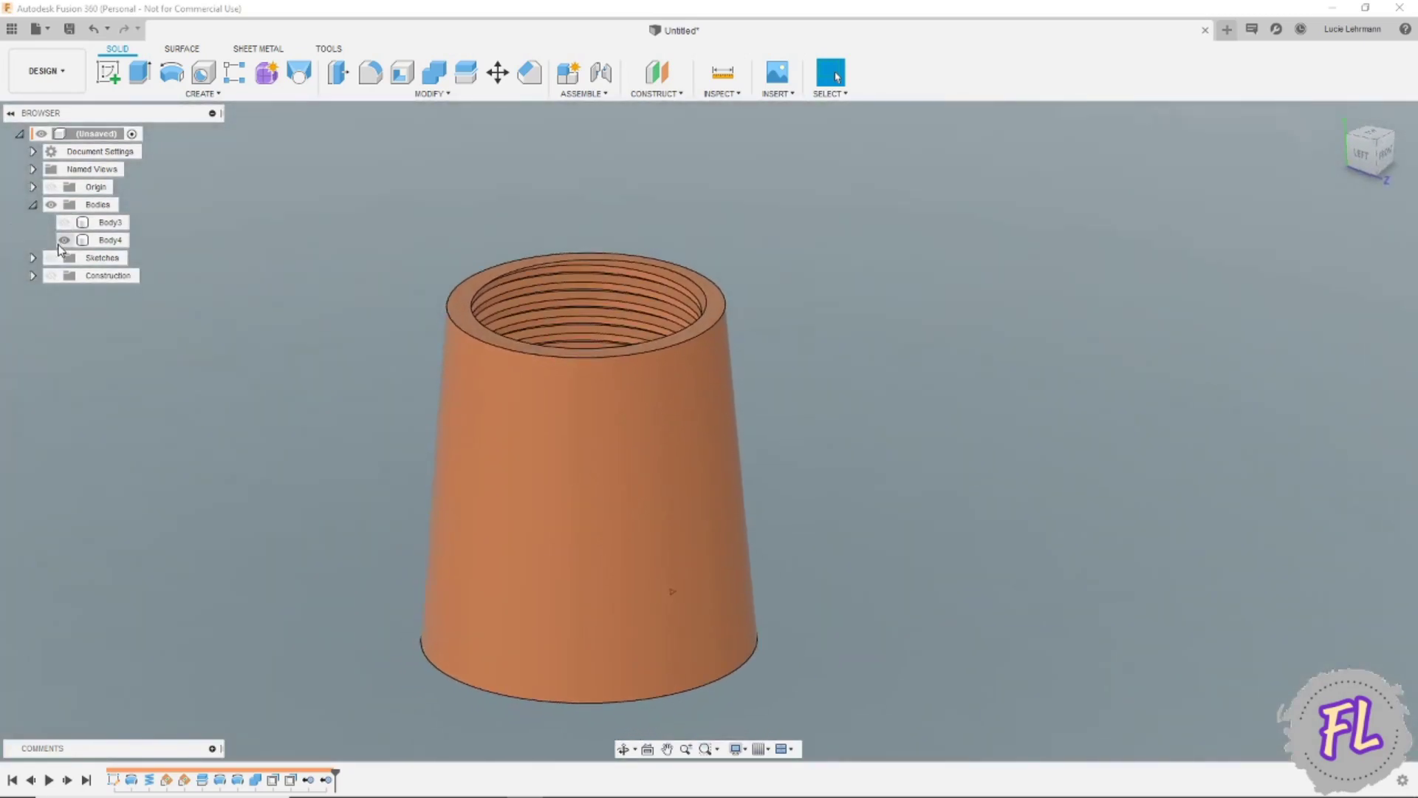
left_click(65, 223)
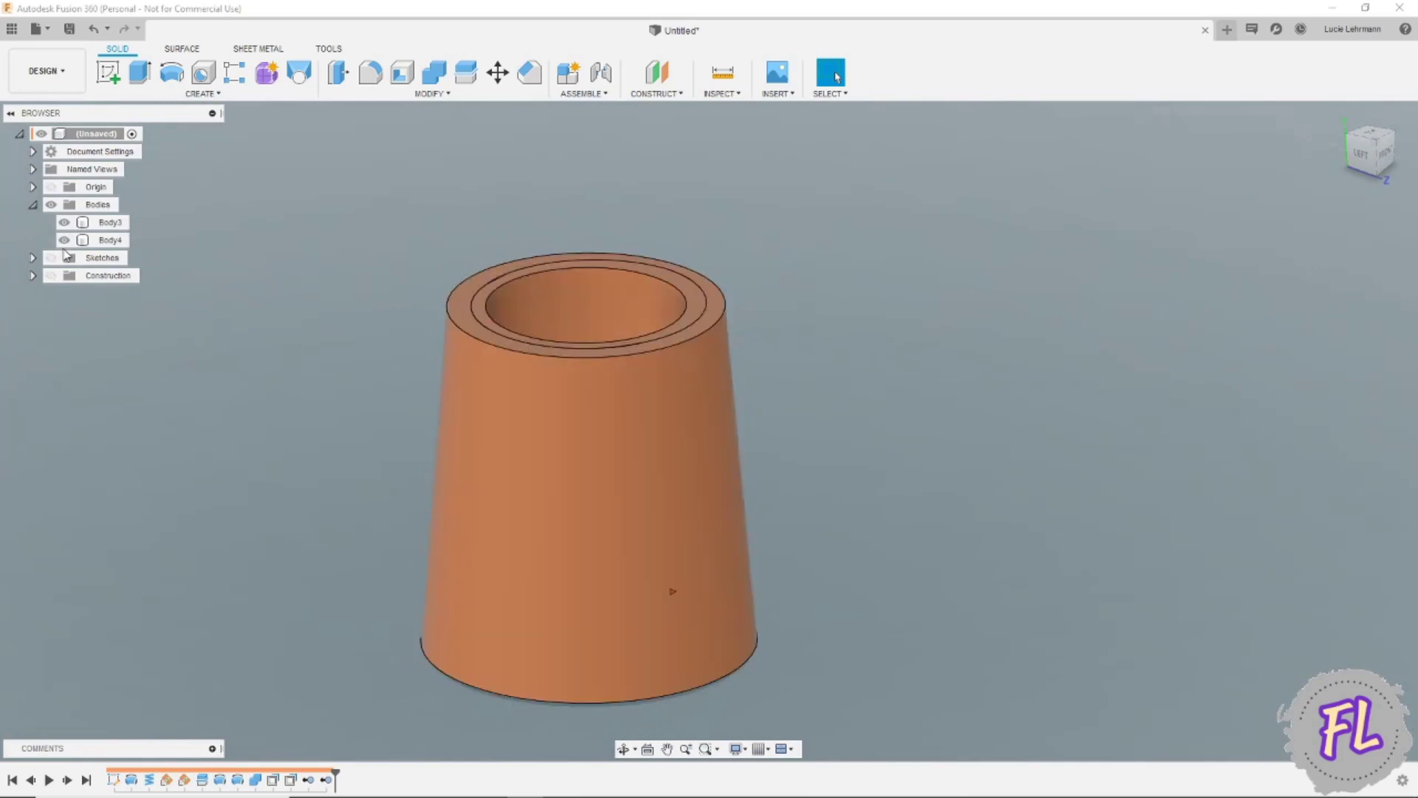
left_click(64, 240)
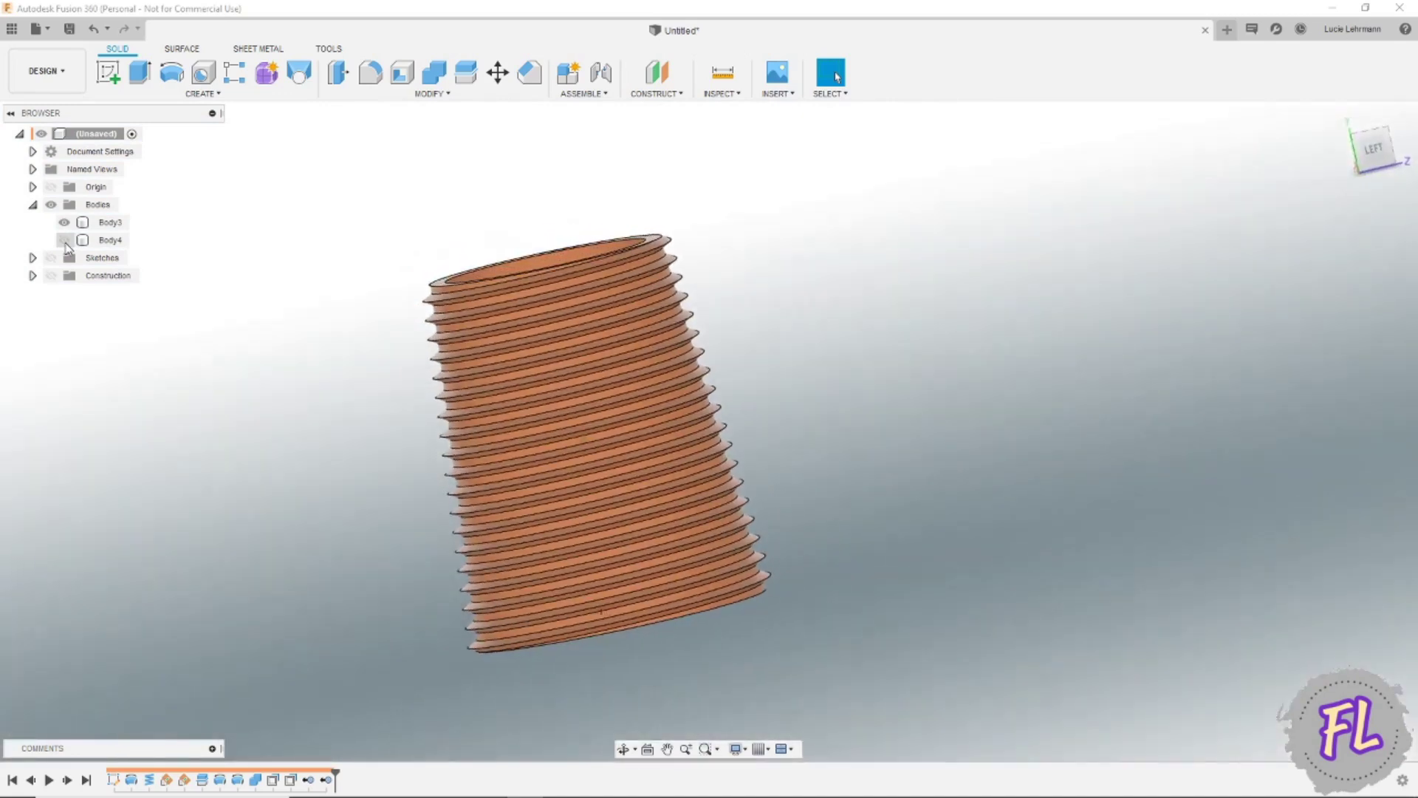
left_click(64, 240)
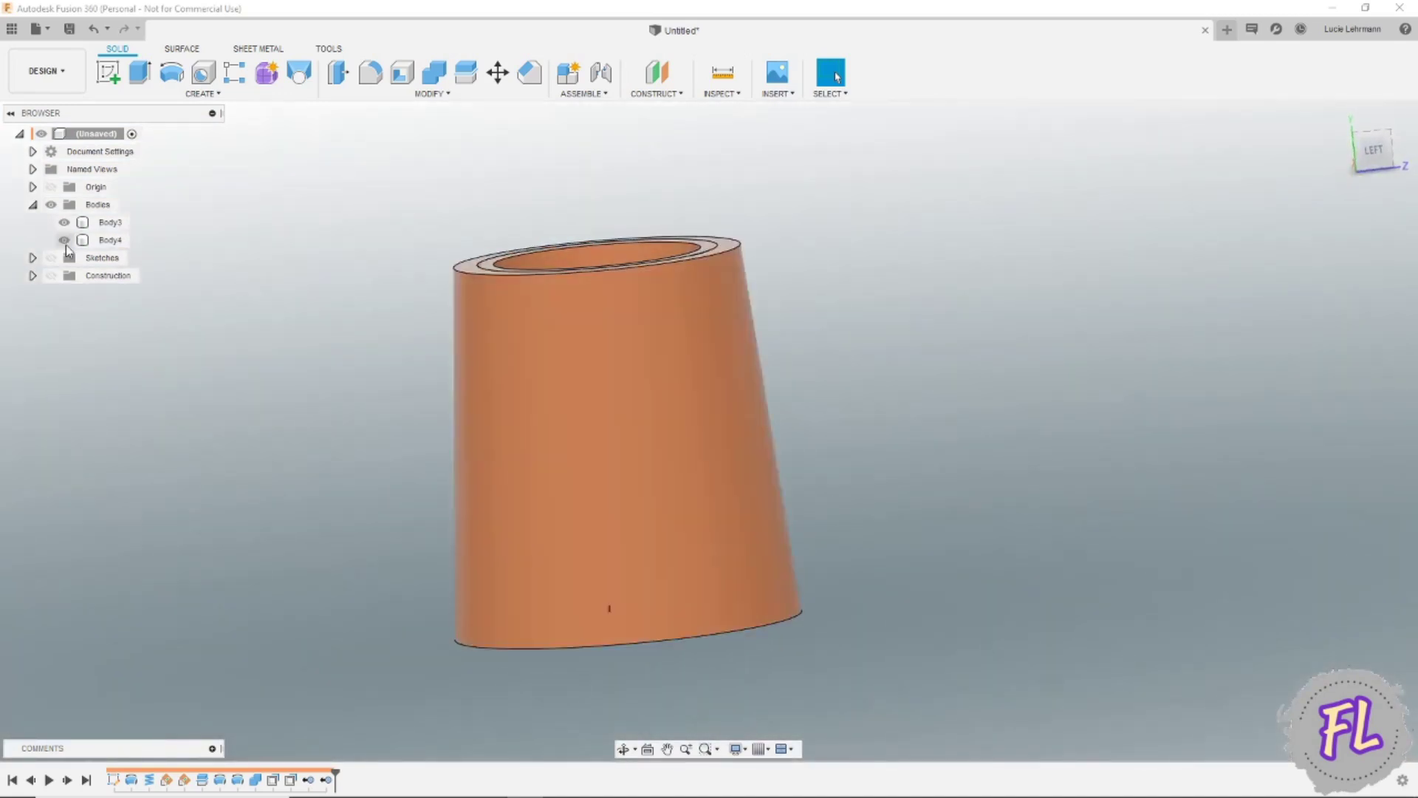
Create a Section Analysis through the fitting with the section plane offset to -2 mm
left_click(734, 97)
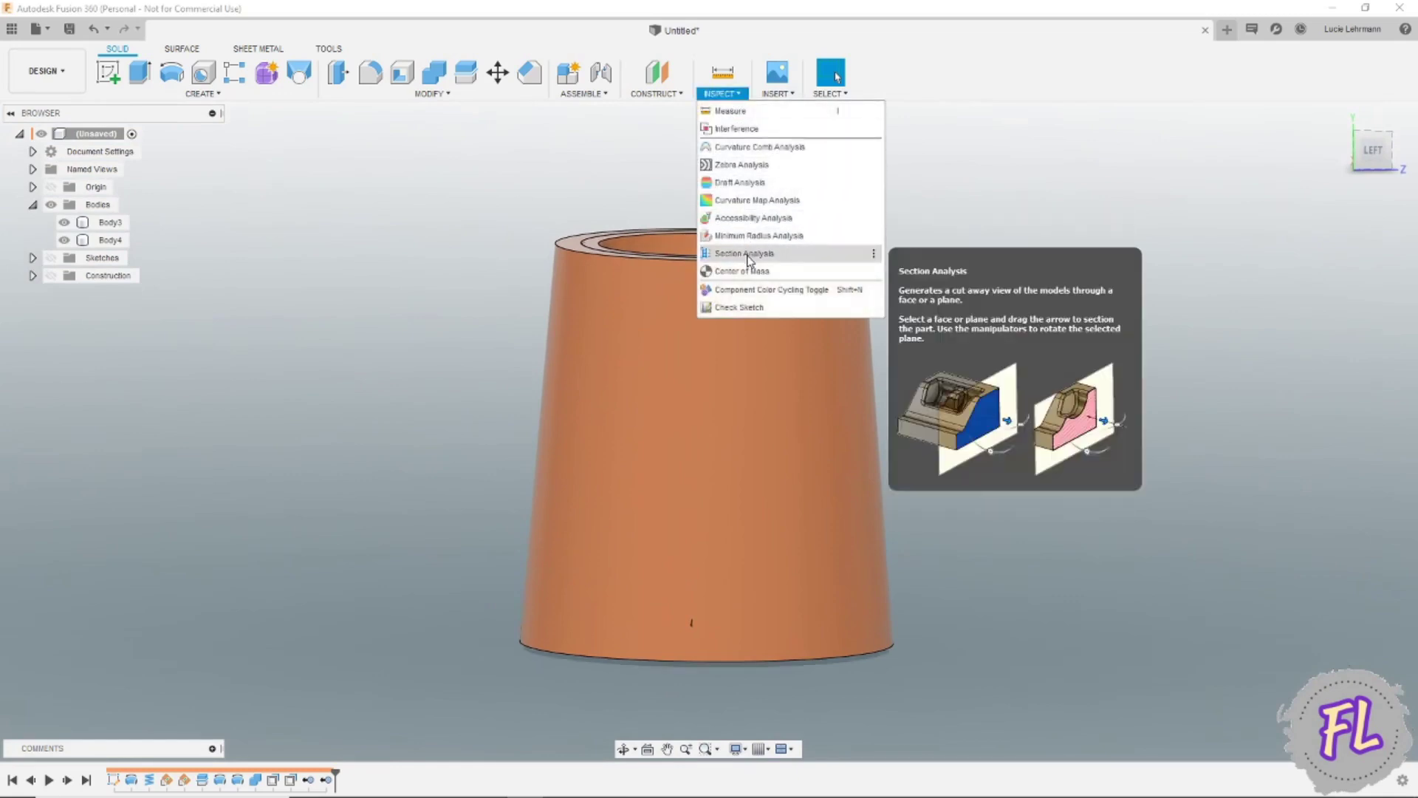
left_click(744, 254)
left_click(730, 604)
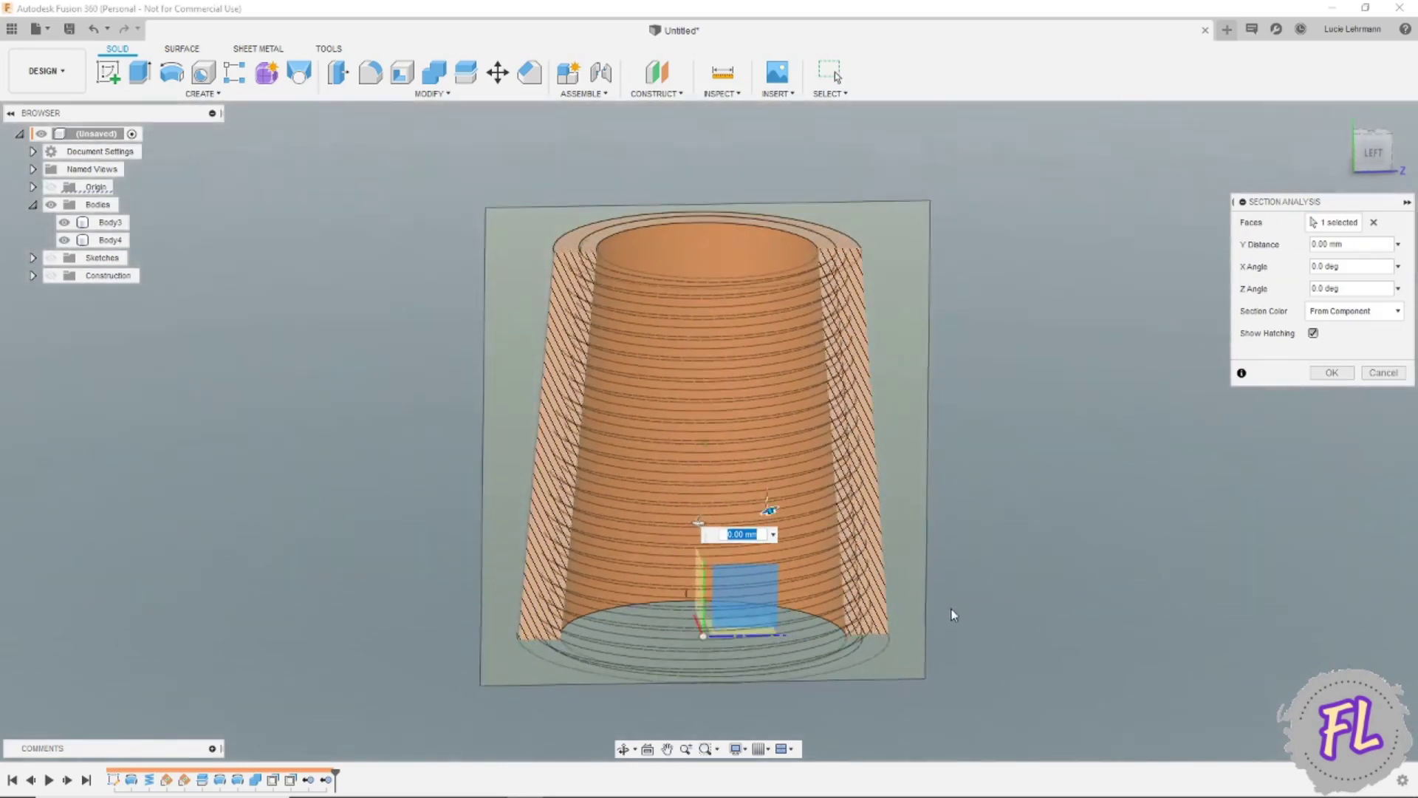
middle_click_drag(1061, 602, 796, 517, "shift")
mouse_move(772, 509)
left_mouse_down()
mouse_move(763, 491)
mouse_move(768, 506)
left_mouse_up()
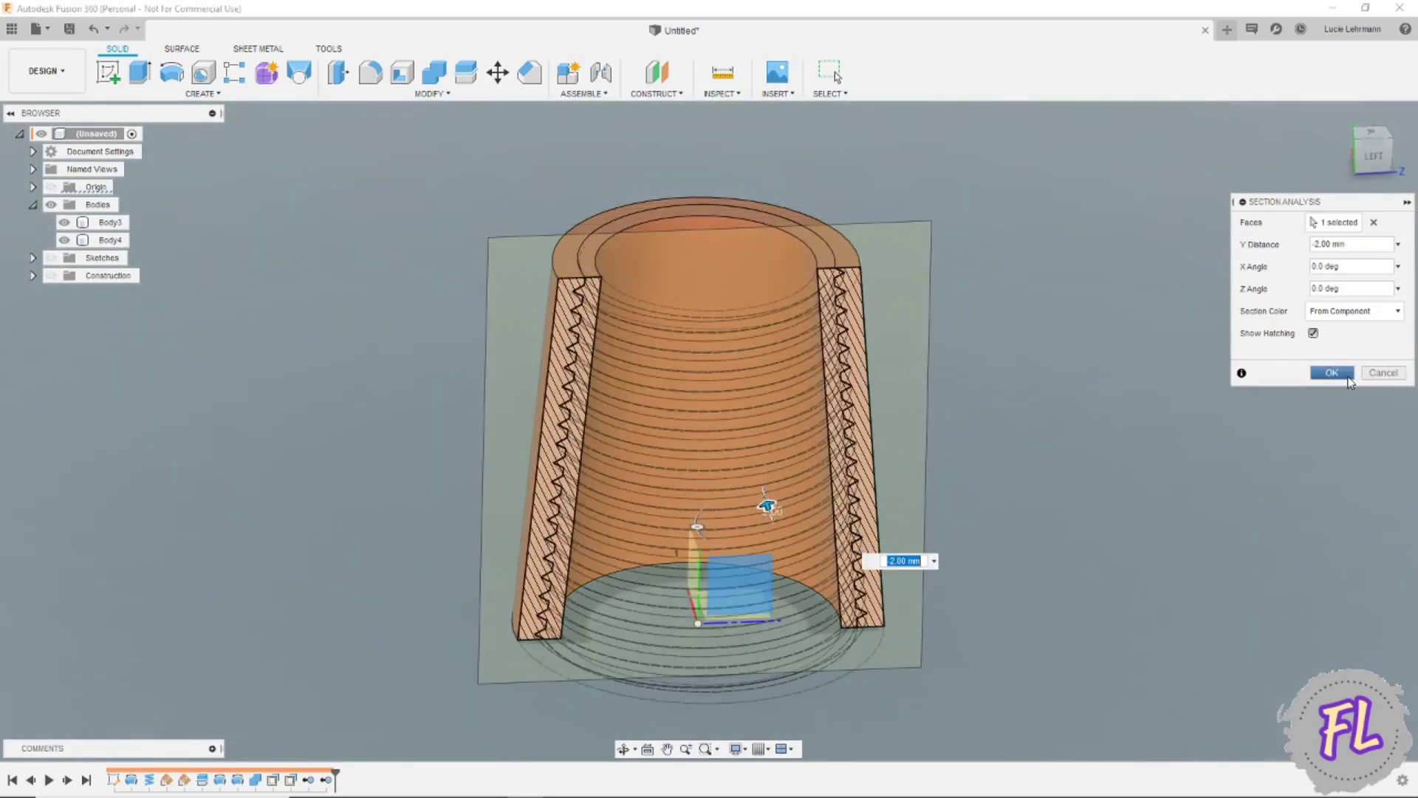
left_click(1331, 372)
View the section from the Left and hide Body3 to expose Body4's internal thread
scroll(1259, 370, "up", 5)
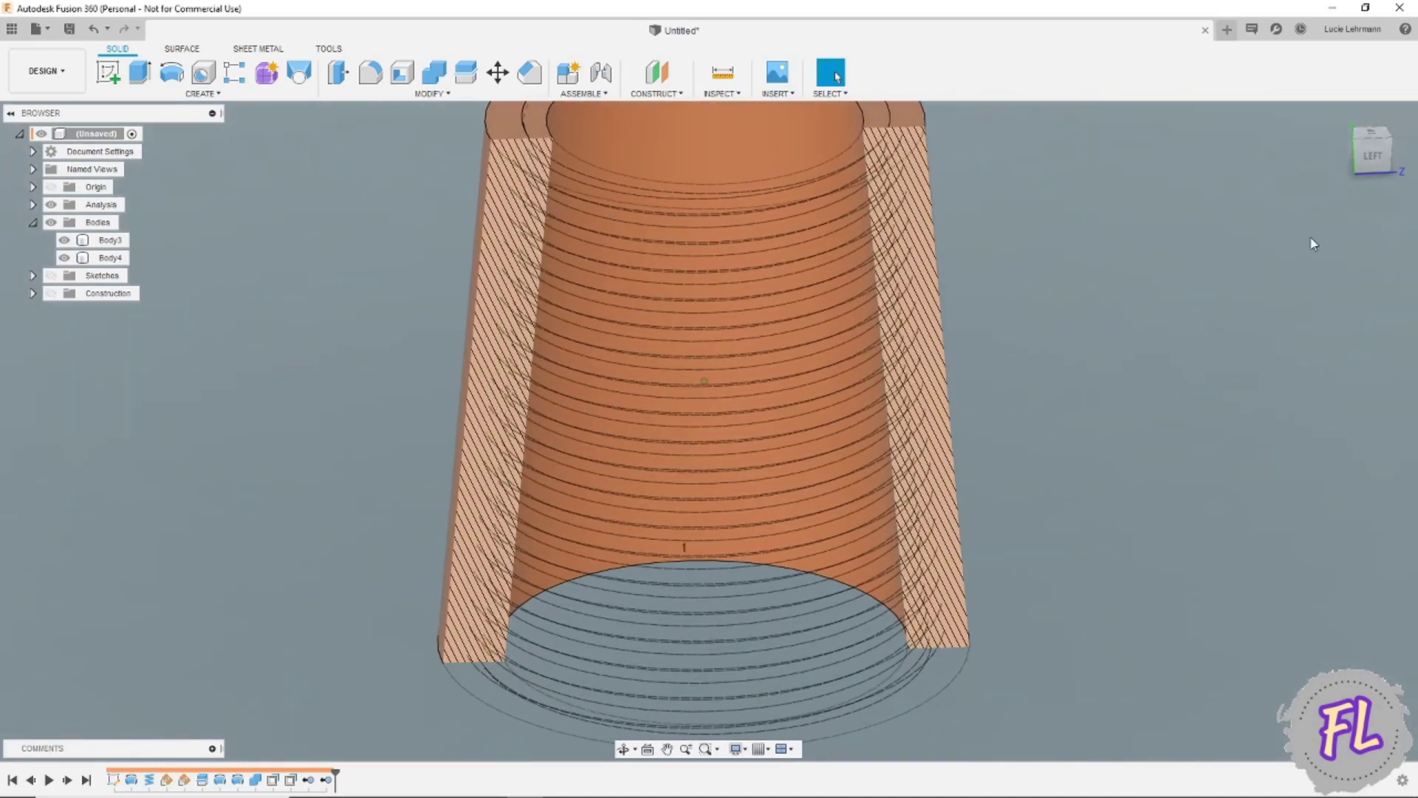
left_click(1372, 151)
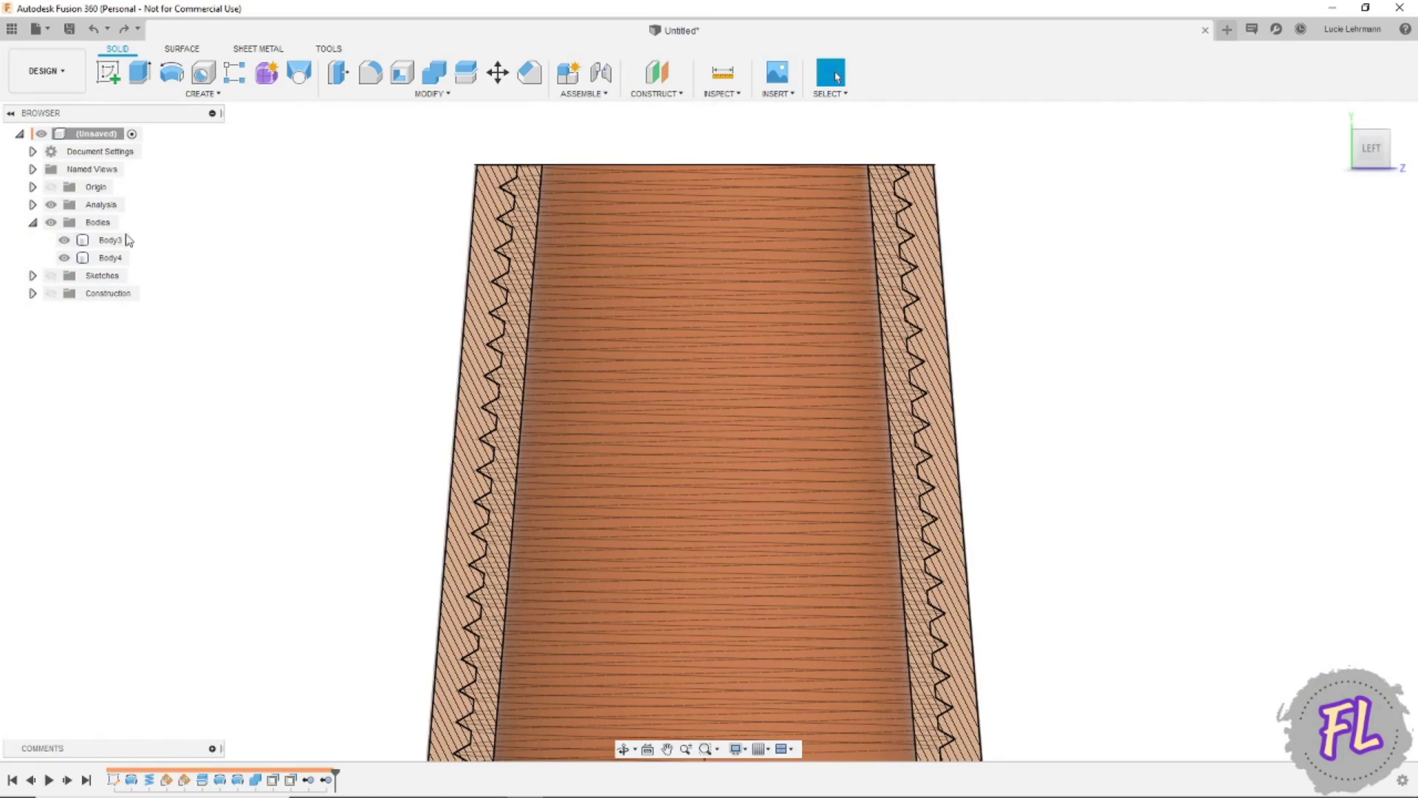
left_click(111, 240)
left_click(65, 241)
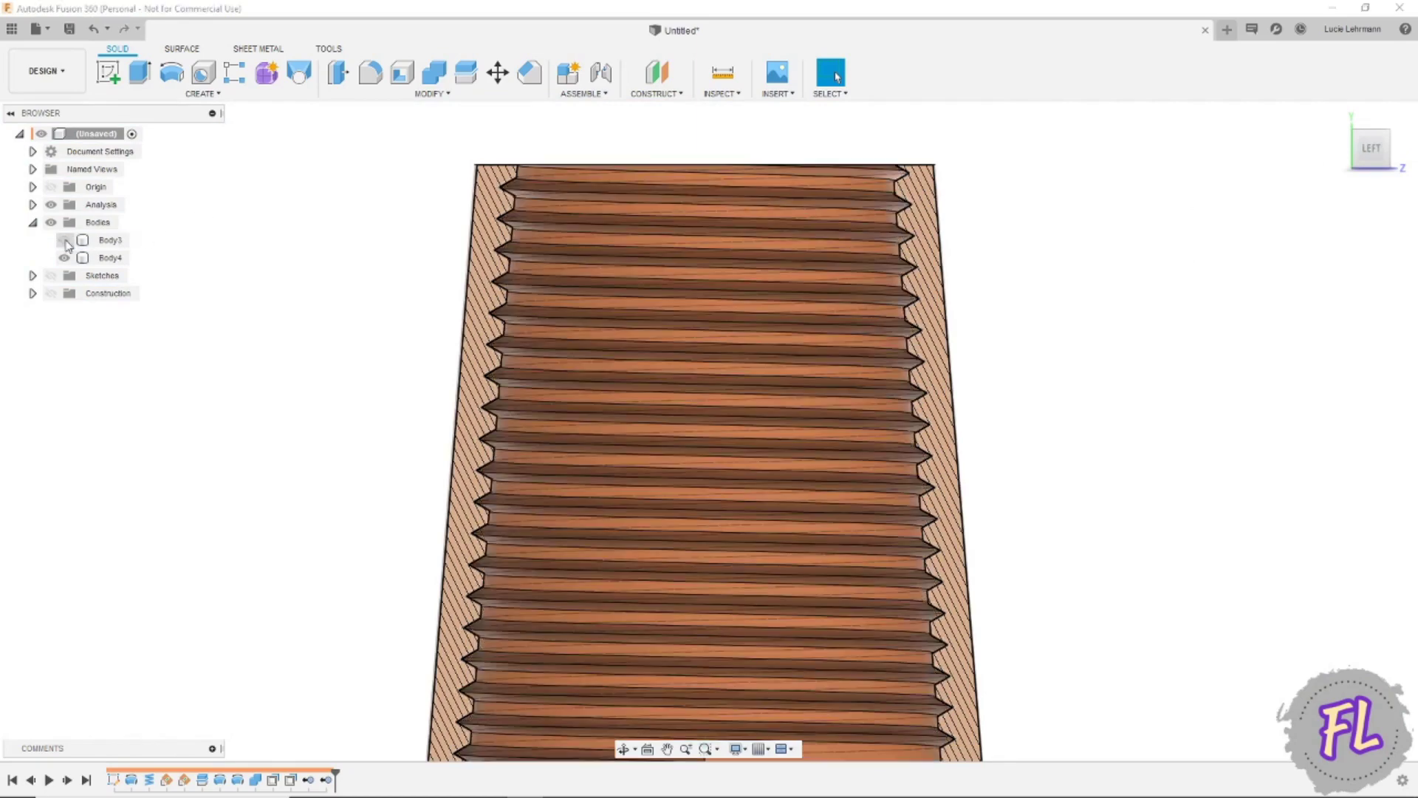
left_click(439, 93)
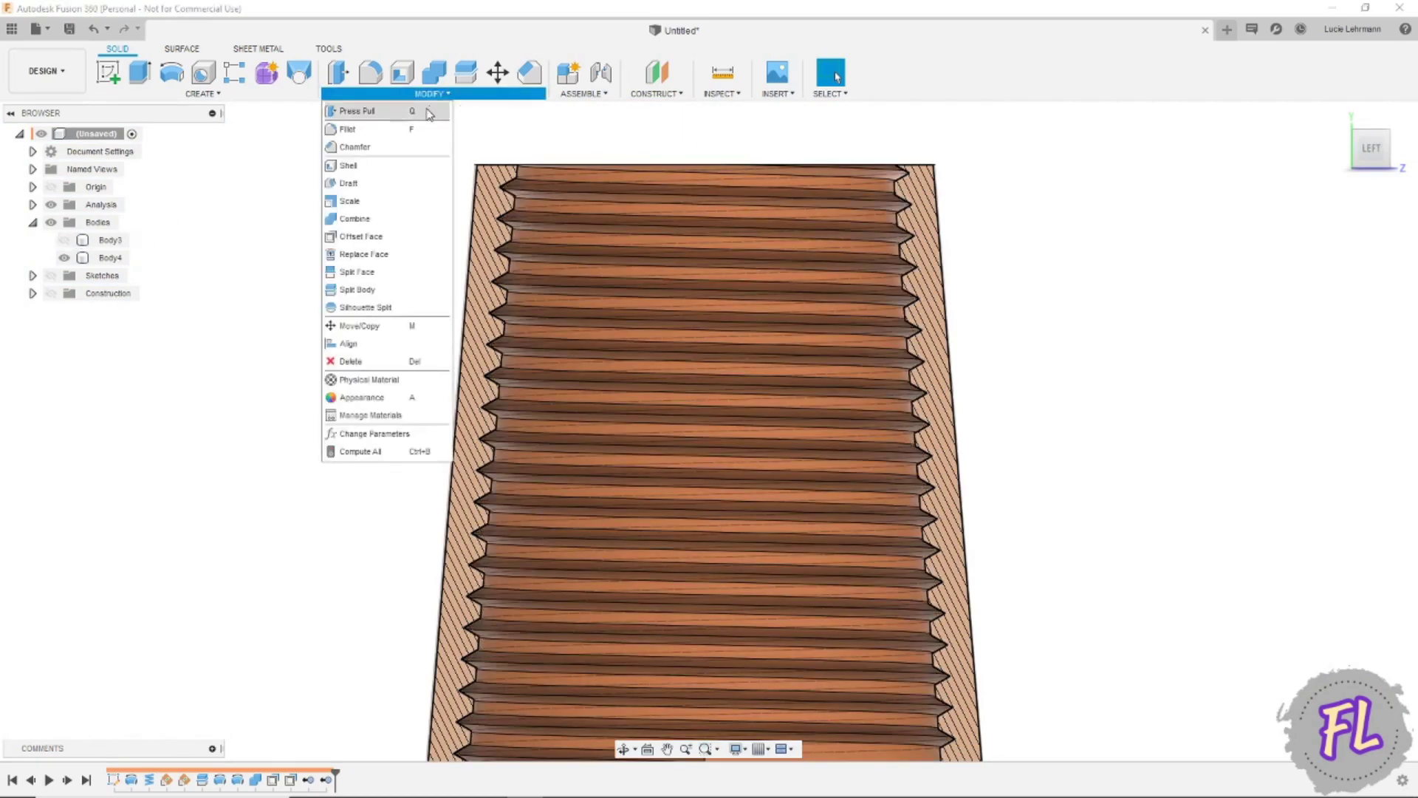
Offset the first set of Body4's internal thread faces by -0.1 mm, then inspect the threads up close
left_click(375, 235)
mouse_move(409, 237)
middle_mouse_down("shift")
mouse_move(450, 236)
mouse_move(584, 132)
mouse_move(602, 195)
mouse_move(721, 148)
middle_mouse_up("shift")
scroll(724, 155, "down", 3)
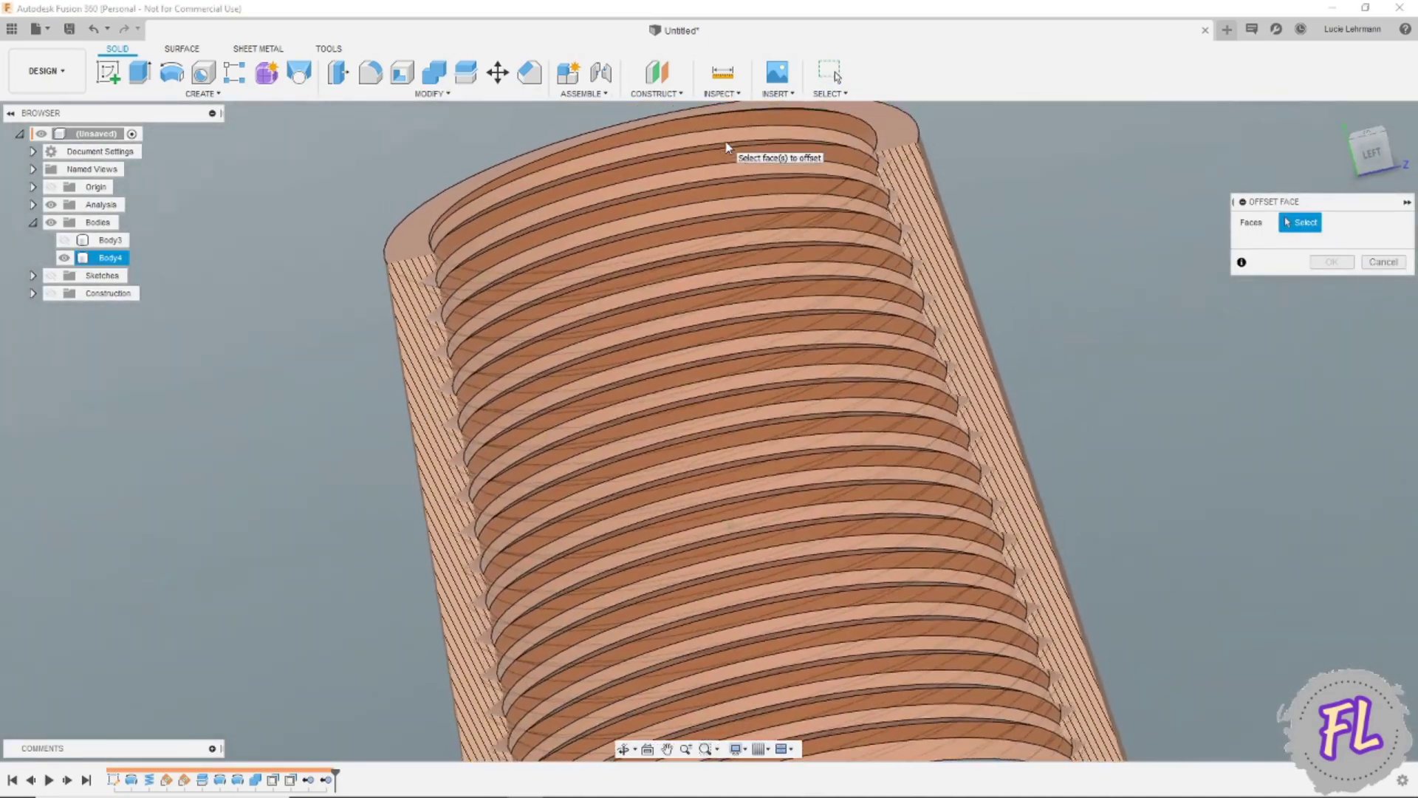
left_click(739, 181)
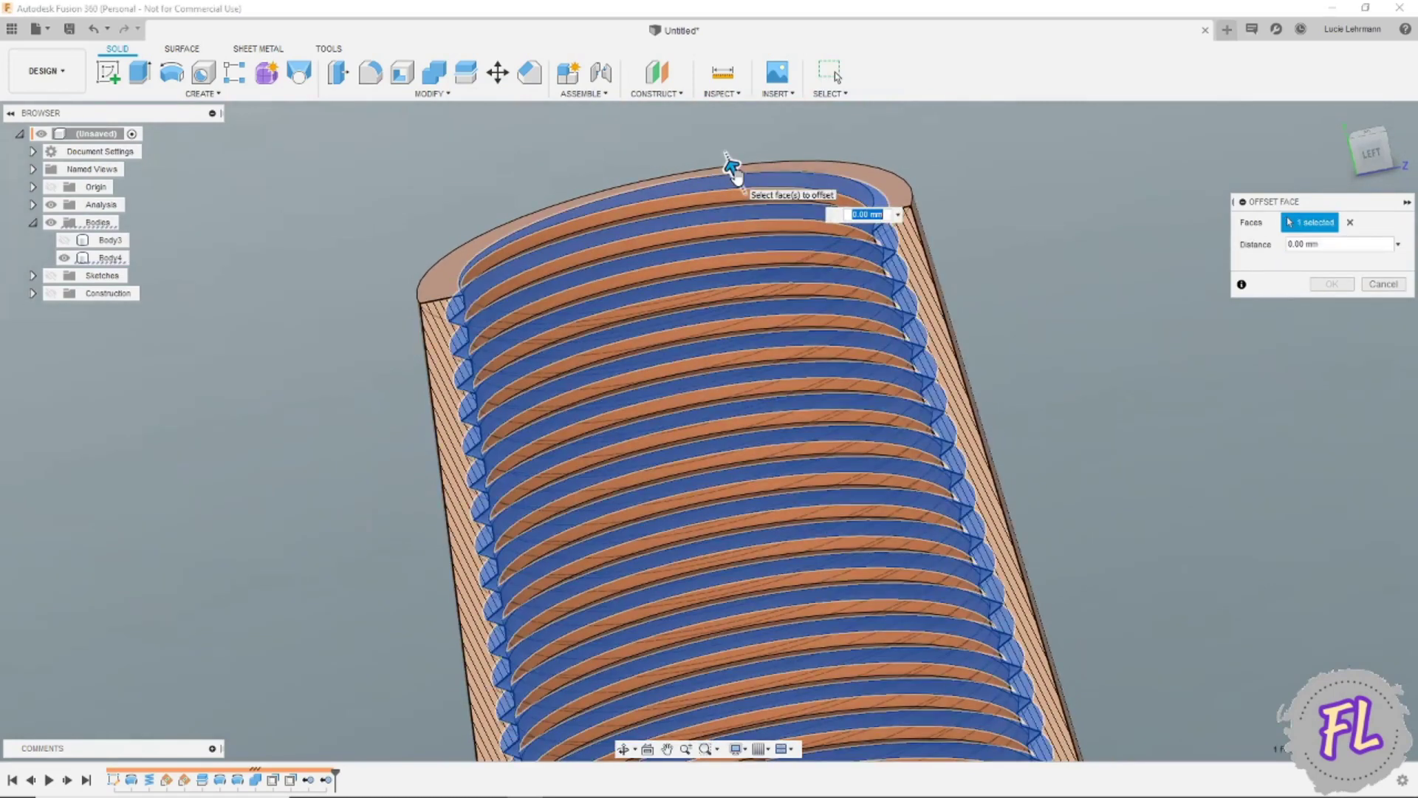
type("-.")
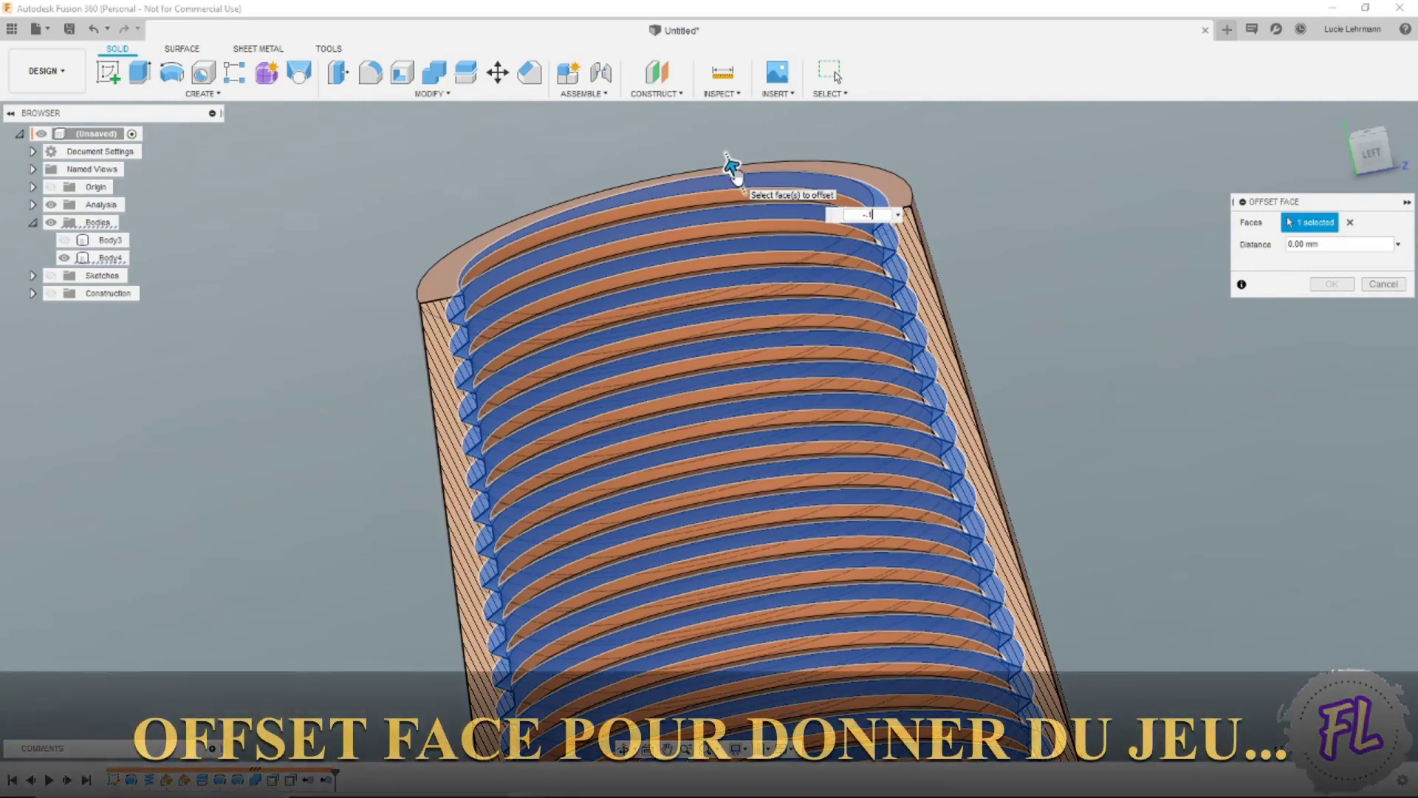
type("1")
key("Return")
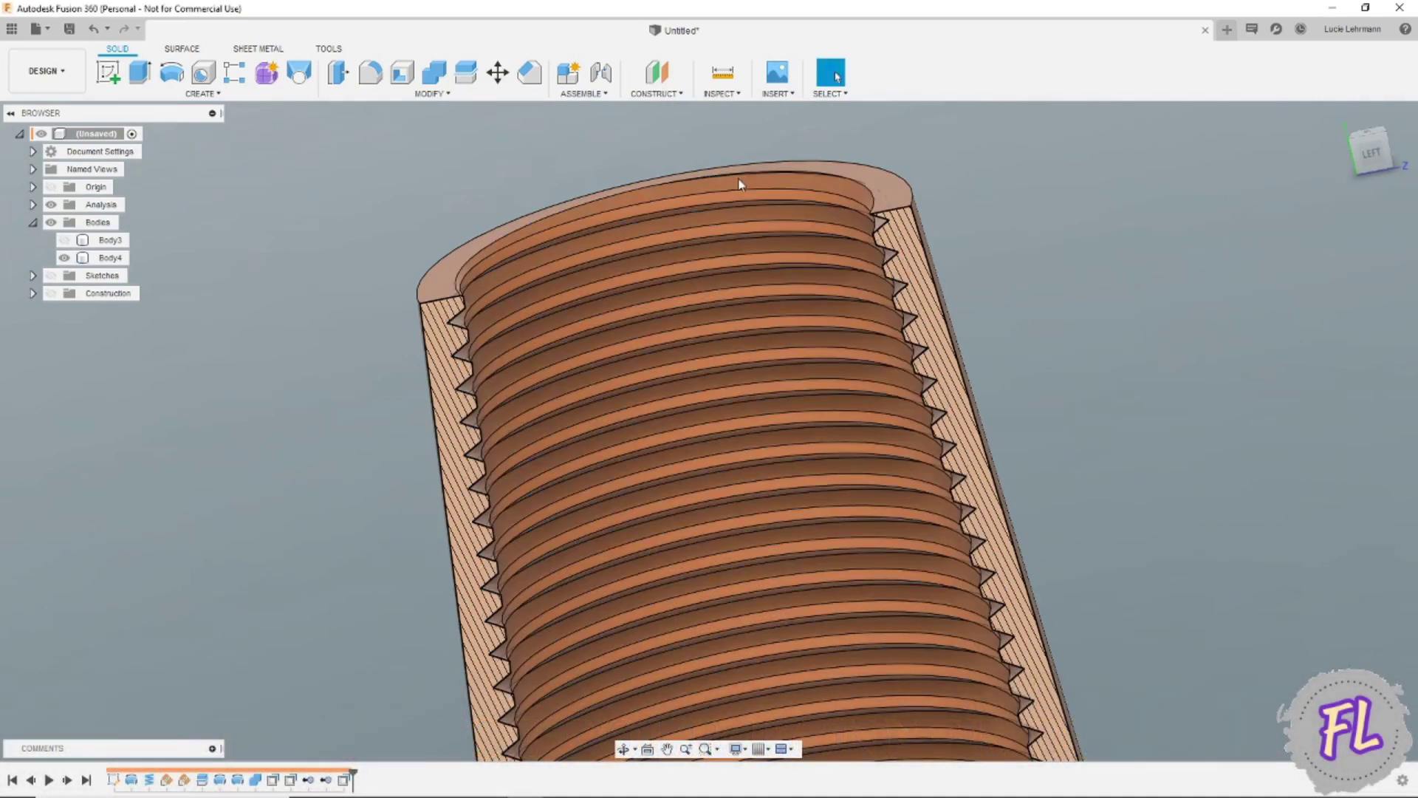
left_click(741, 183)
middle_click_drag(741, 177, 689, 192, "shift")
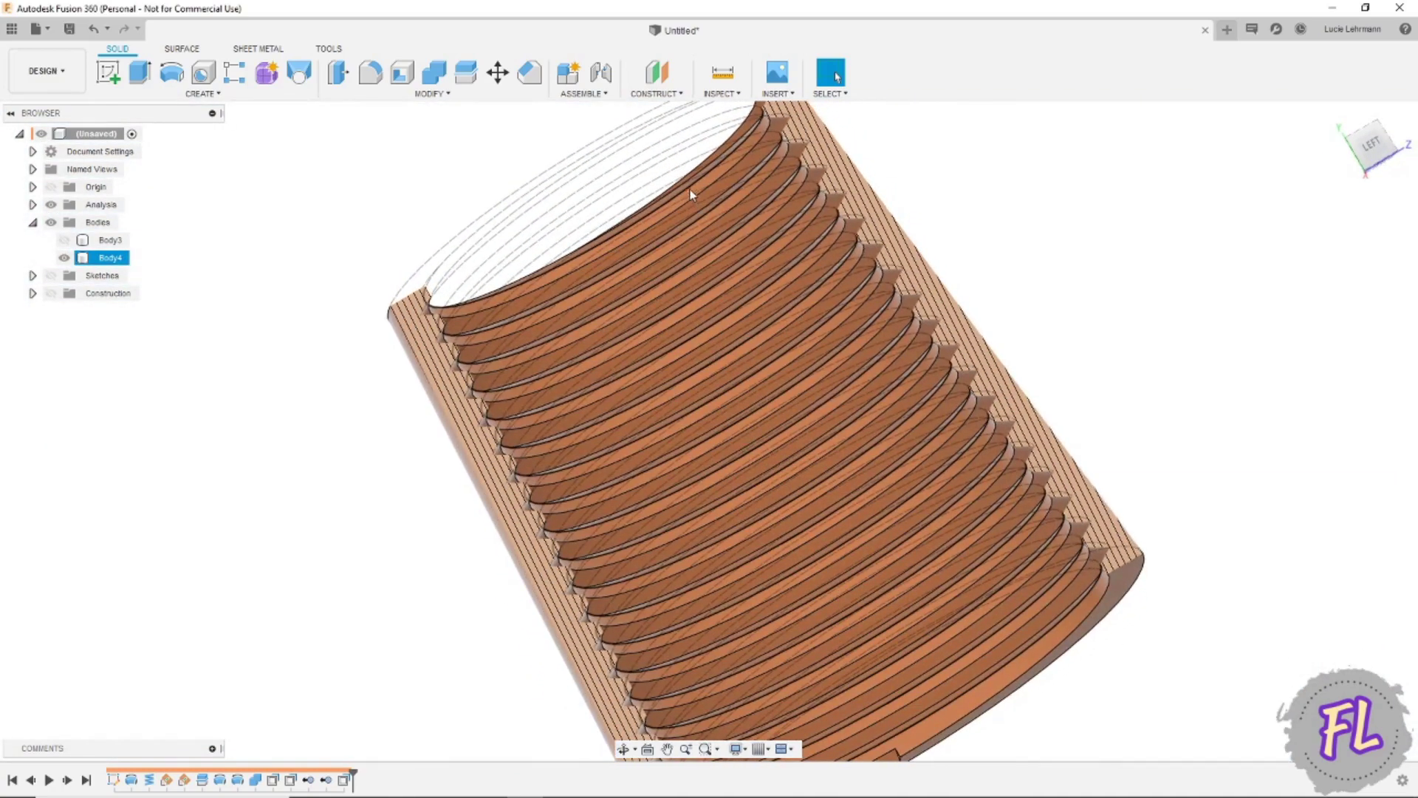
scroll(689, 190, "up", 3)
scroll(702, 198, "up", 3)
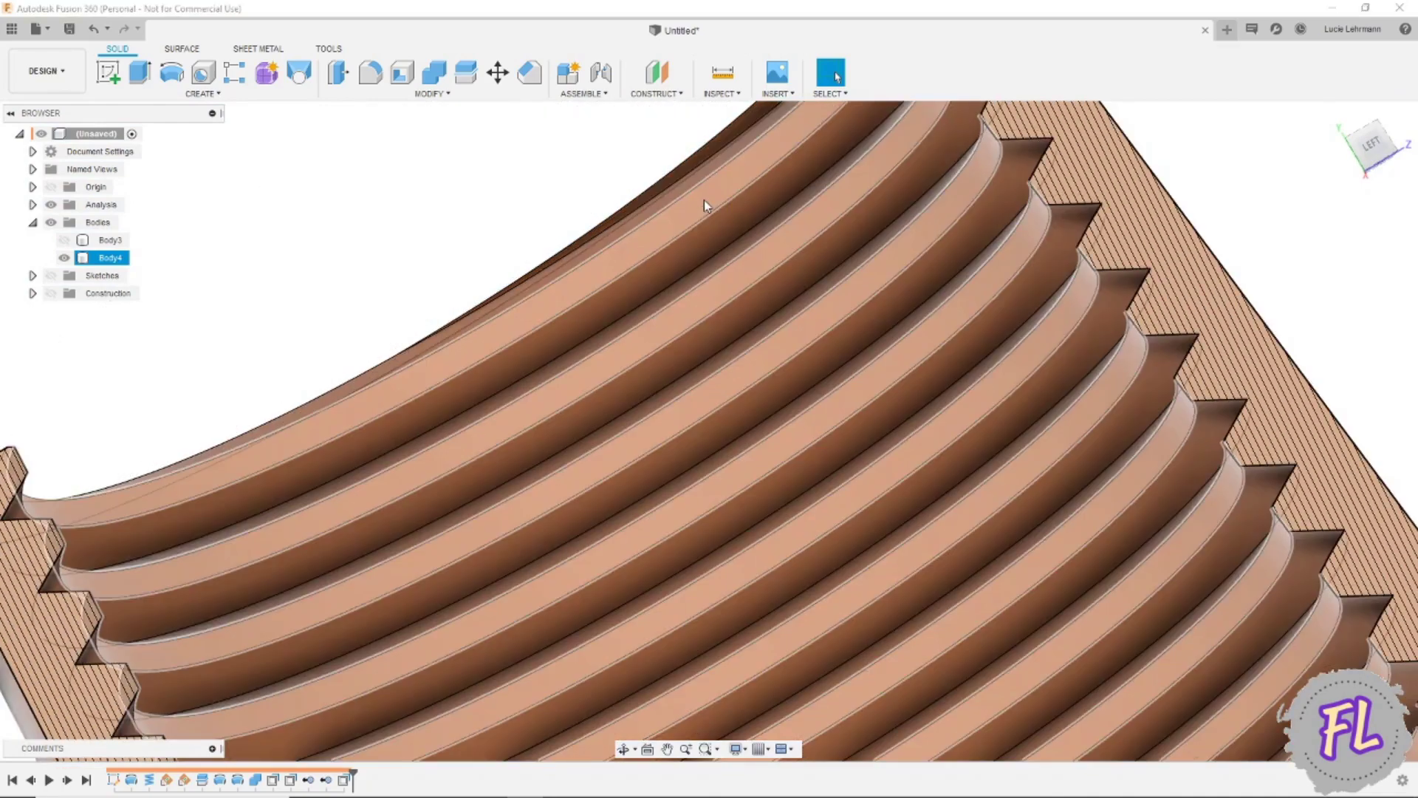
Offset Body4's other thread faces by -0.1 mm using Offset Face from the right-click menu
left_click(703, 201)
right_click(703, 201)
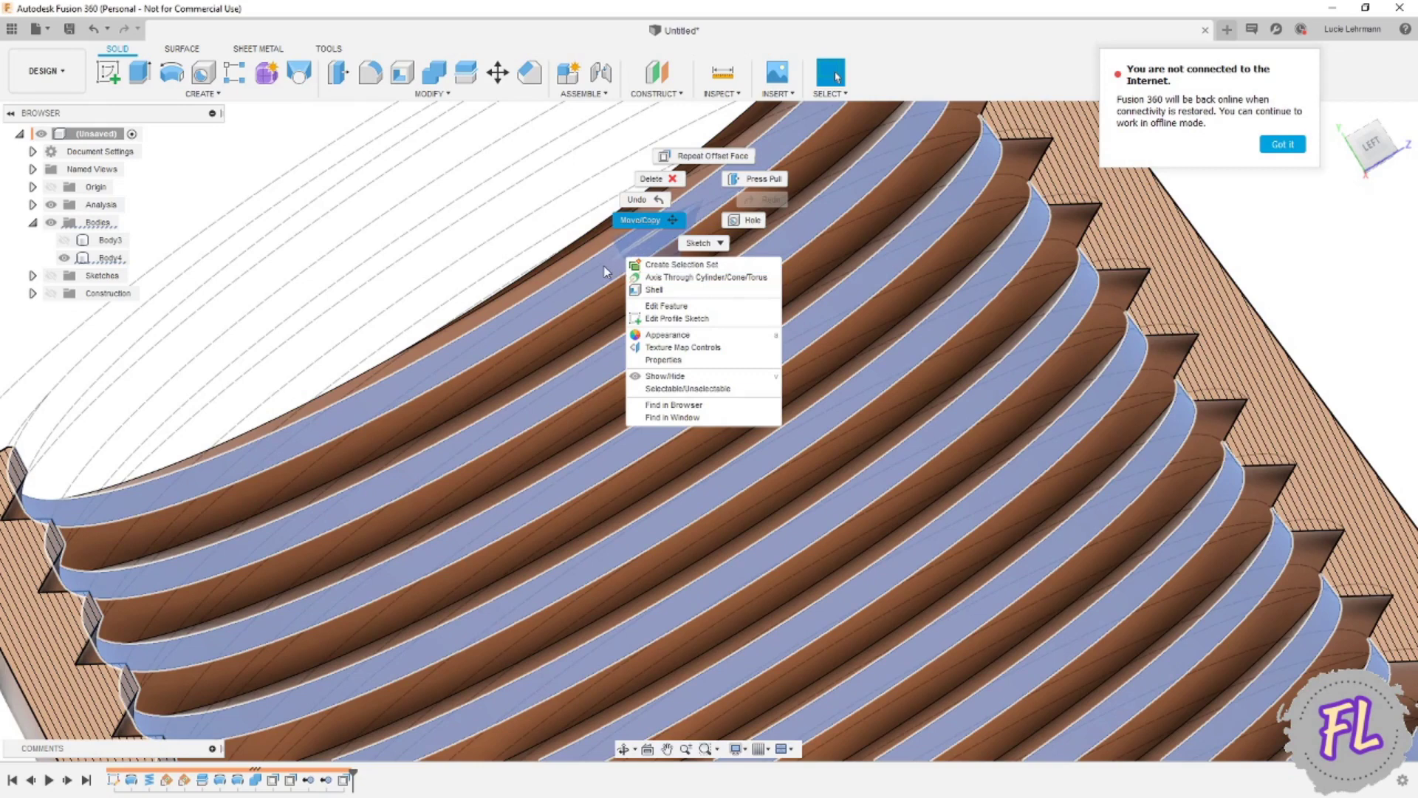
left_click(735, 159)
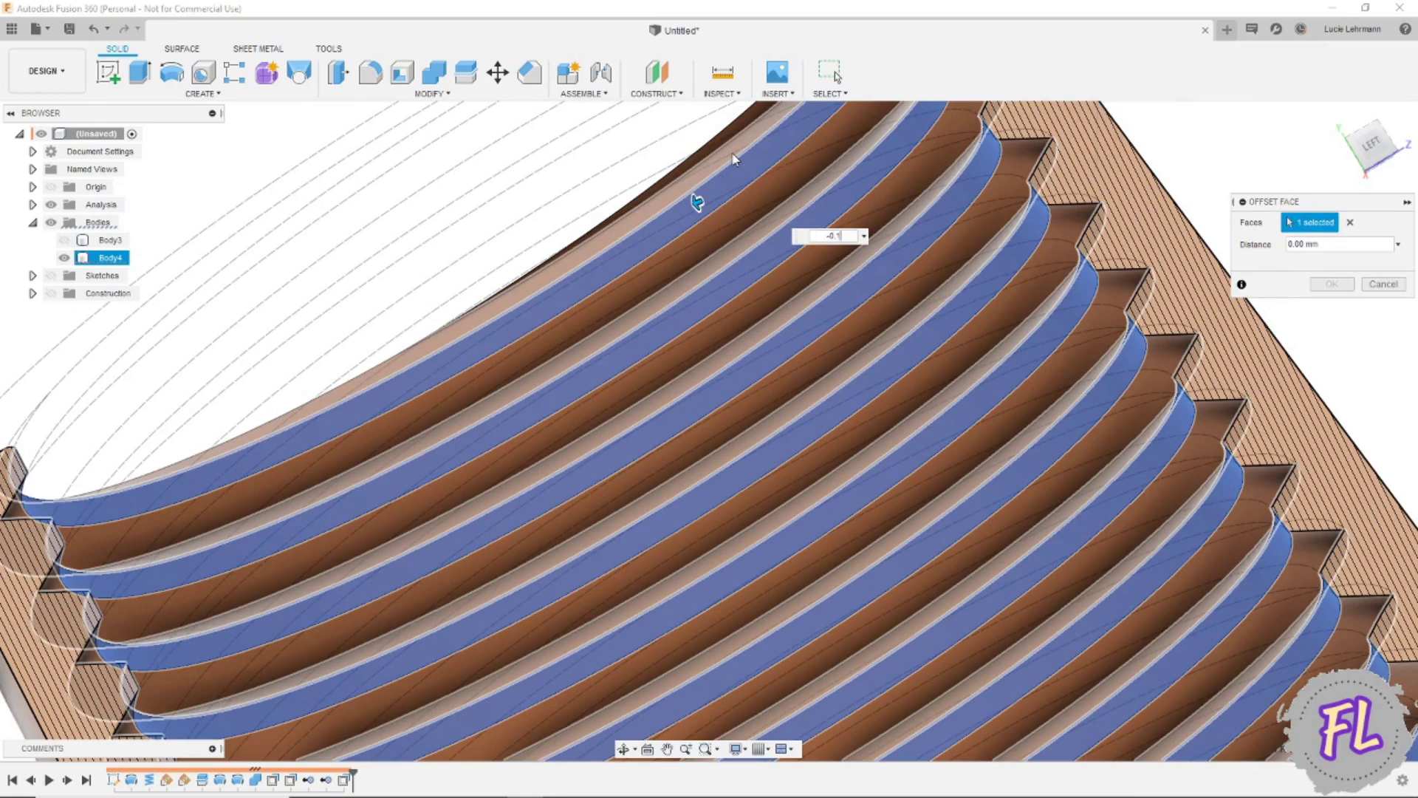
type("-0.1")
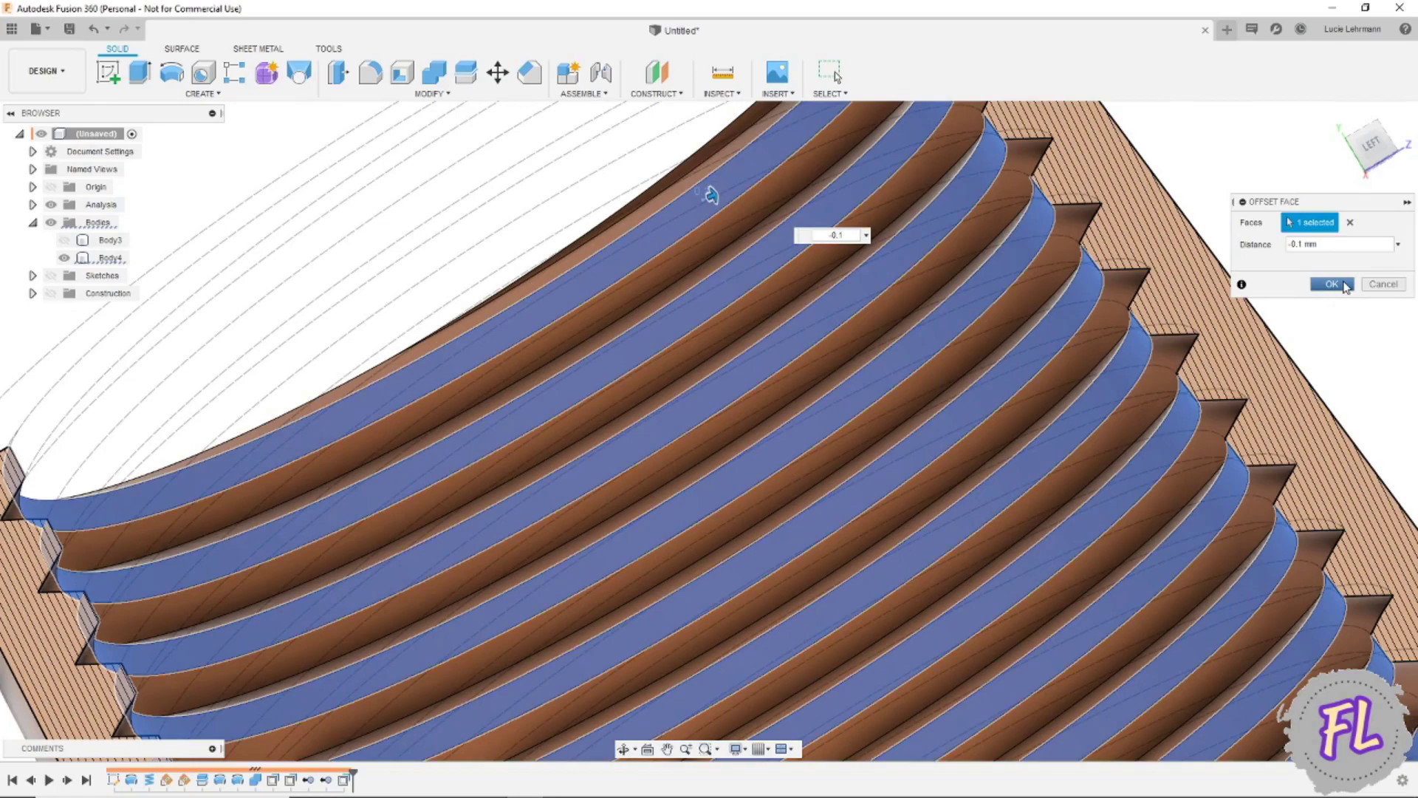
left_click(1331, 285)
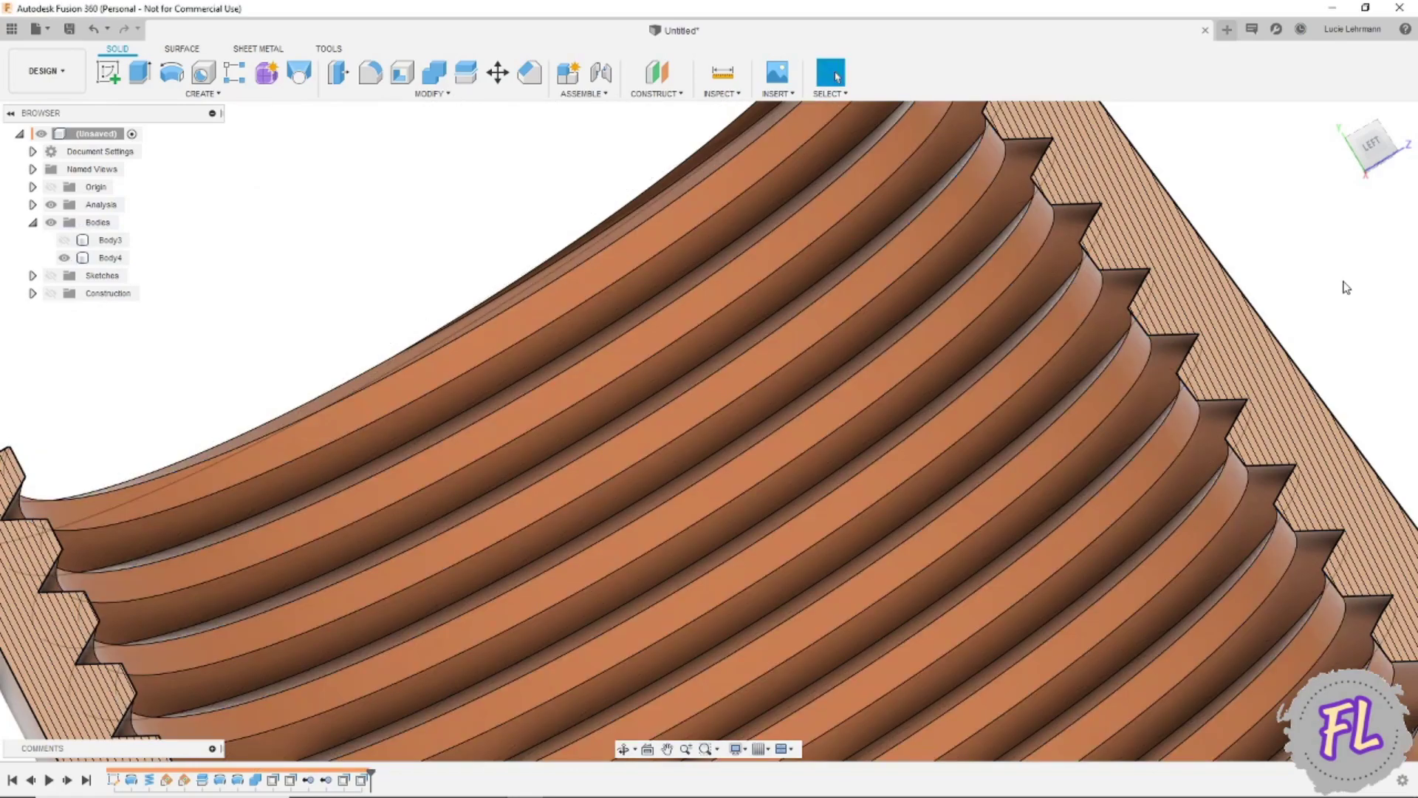
mouse_move(1345, 287)
middle_mouse_down("shift")
mouse_move(1217, 248)
mouse_move(1346, 161)
middle_mouse_up("shift")
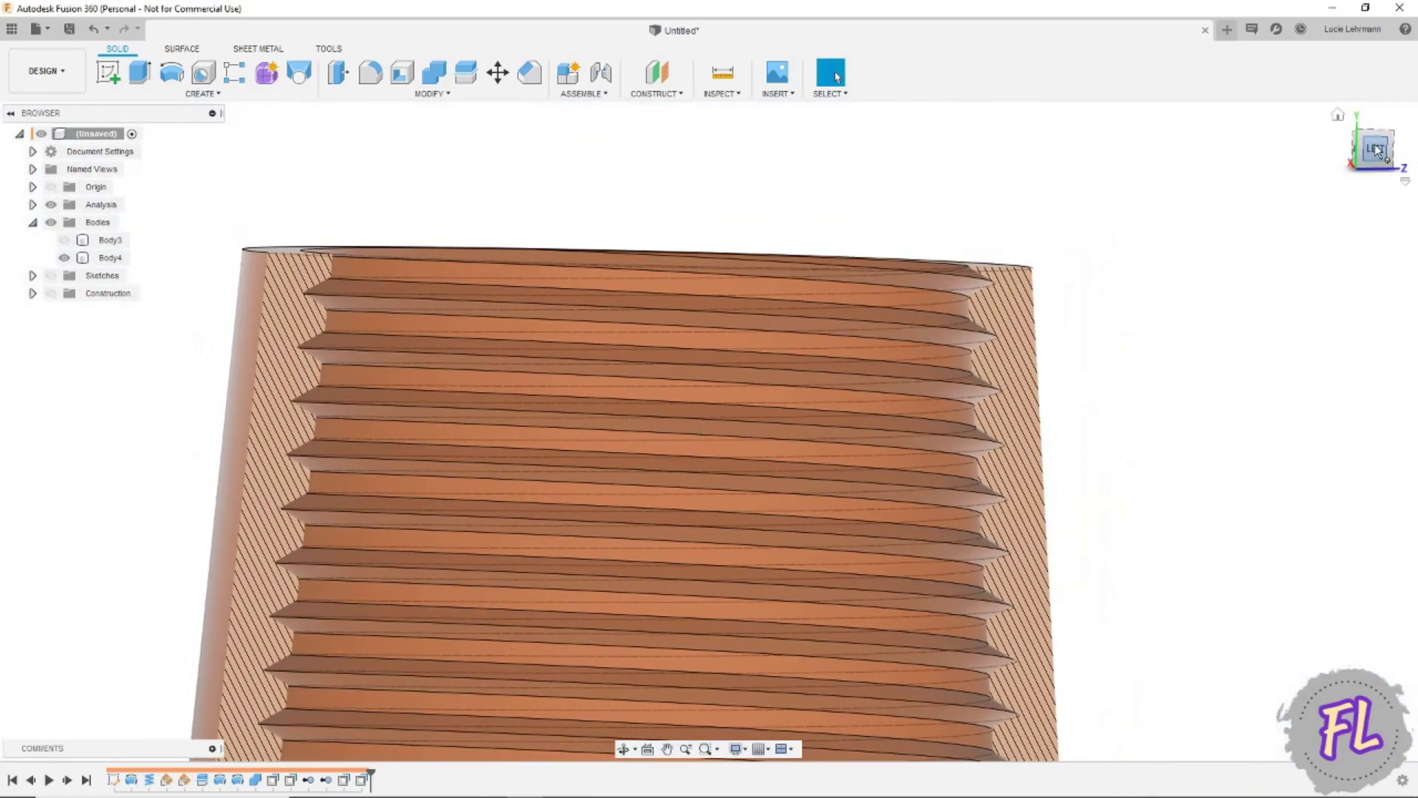
Show Body3 again in Left view and zoom in on the thin gap between mating threads
left_click(1377, 150)
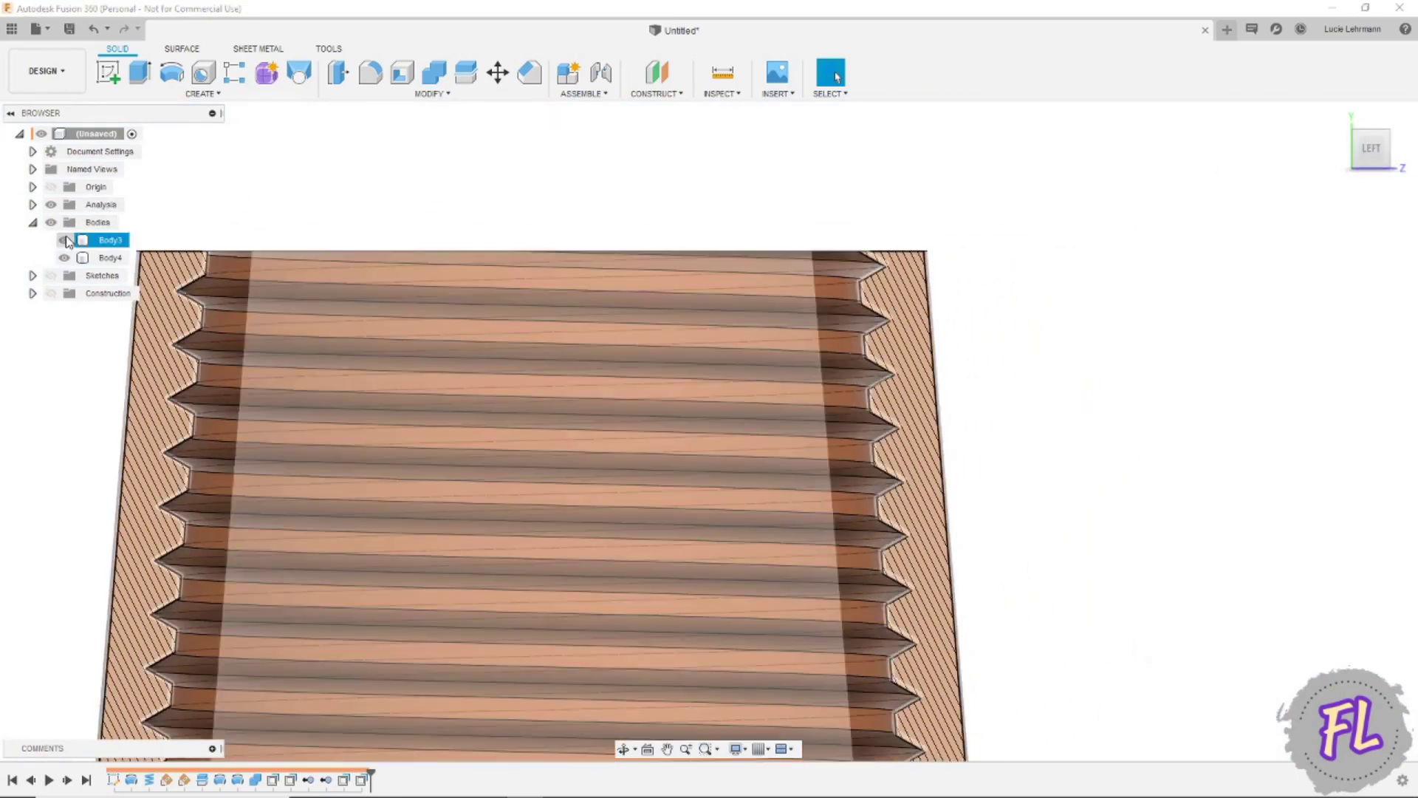
left_click(65, 240)
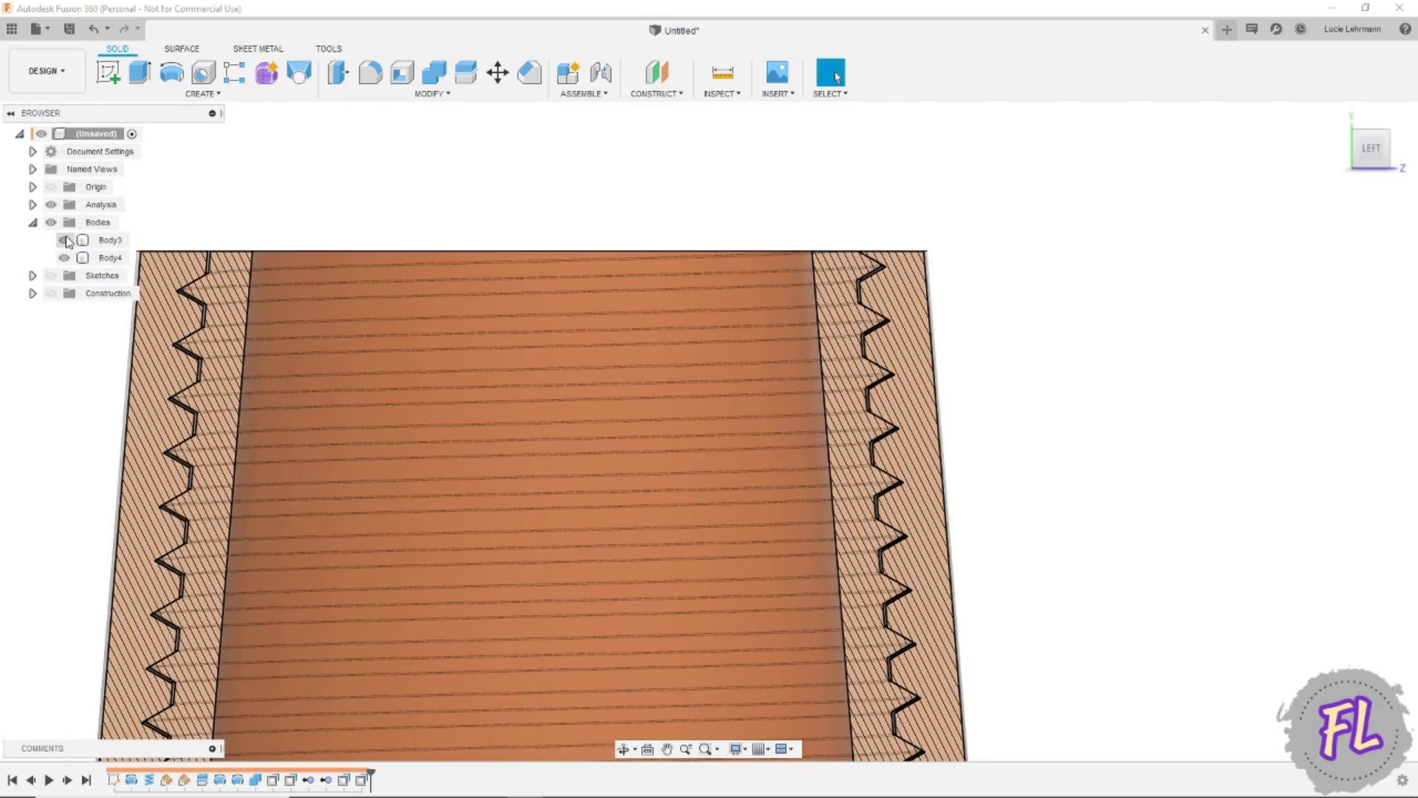
scroll(886, 317, "up", 5)
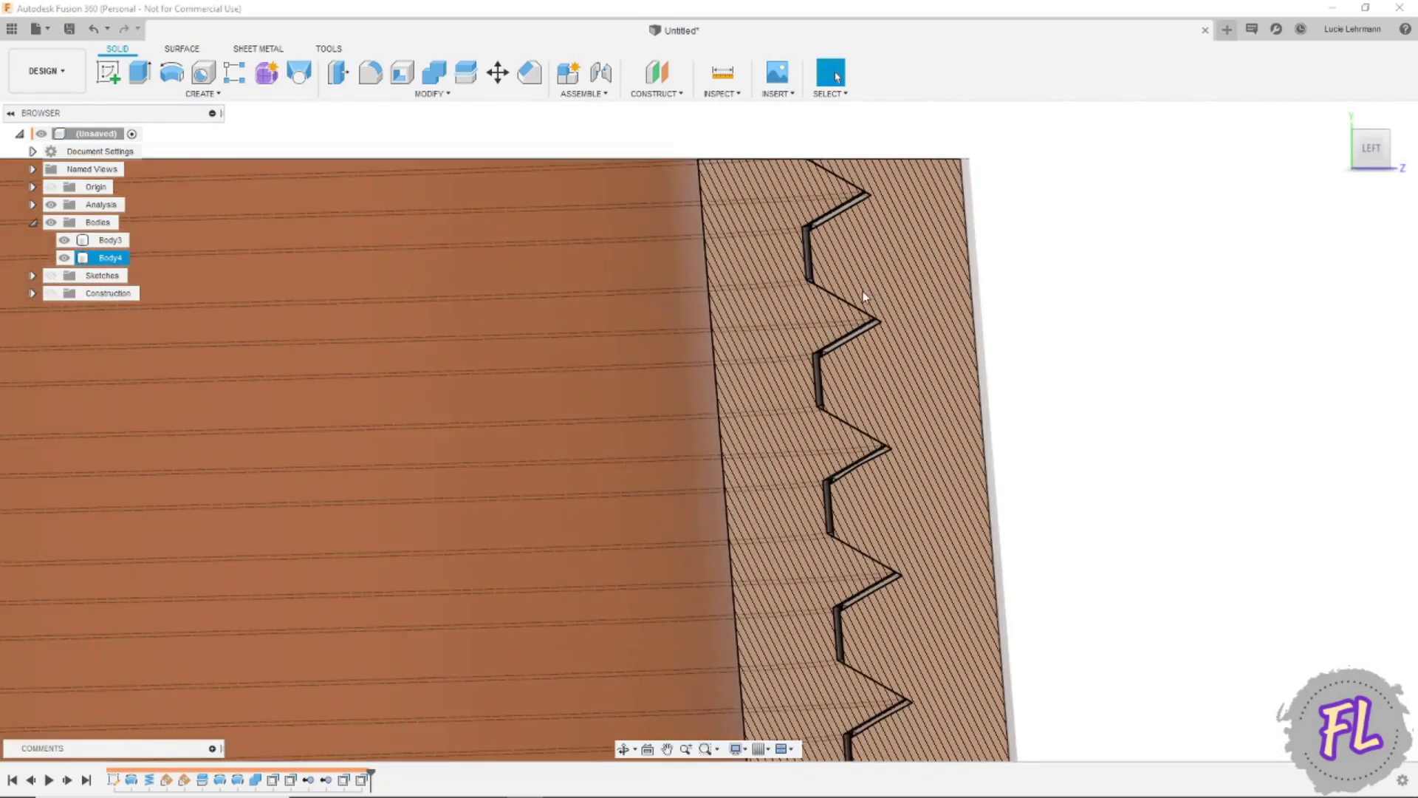
left_click(578, 232)
scroll(578, 232, "up", 2)
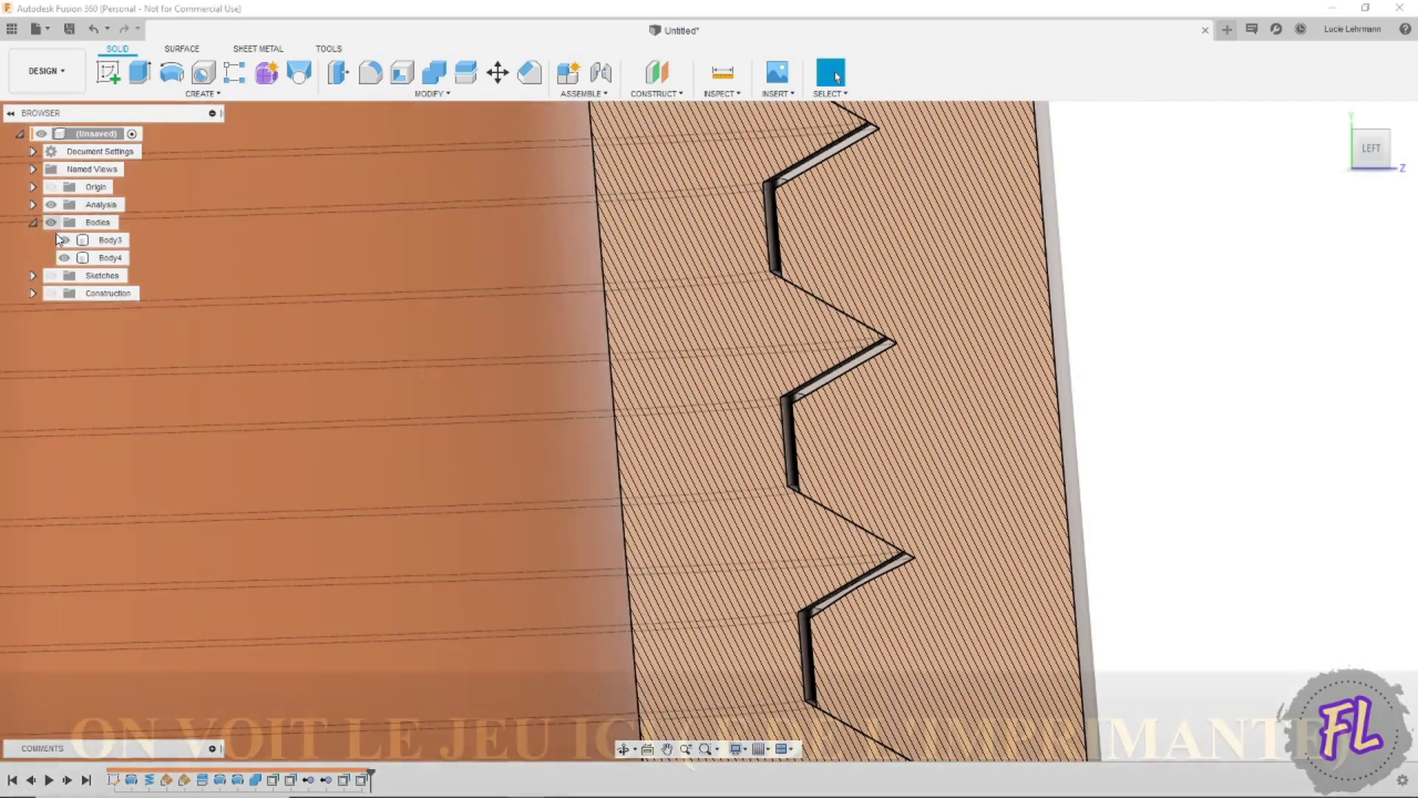
left_click(52, 224)
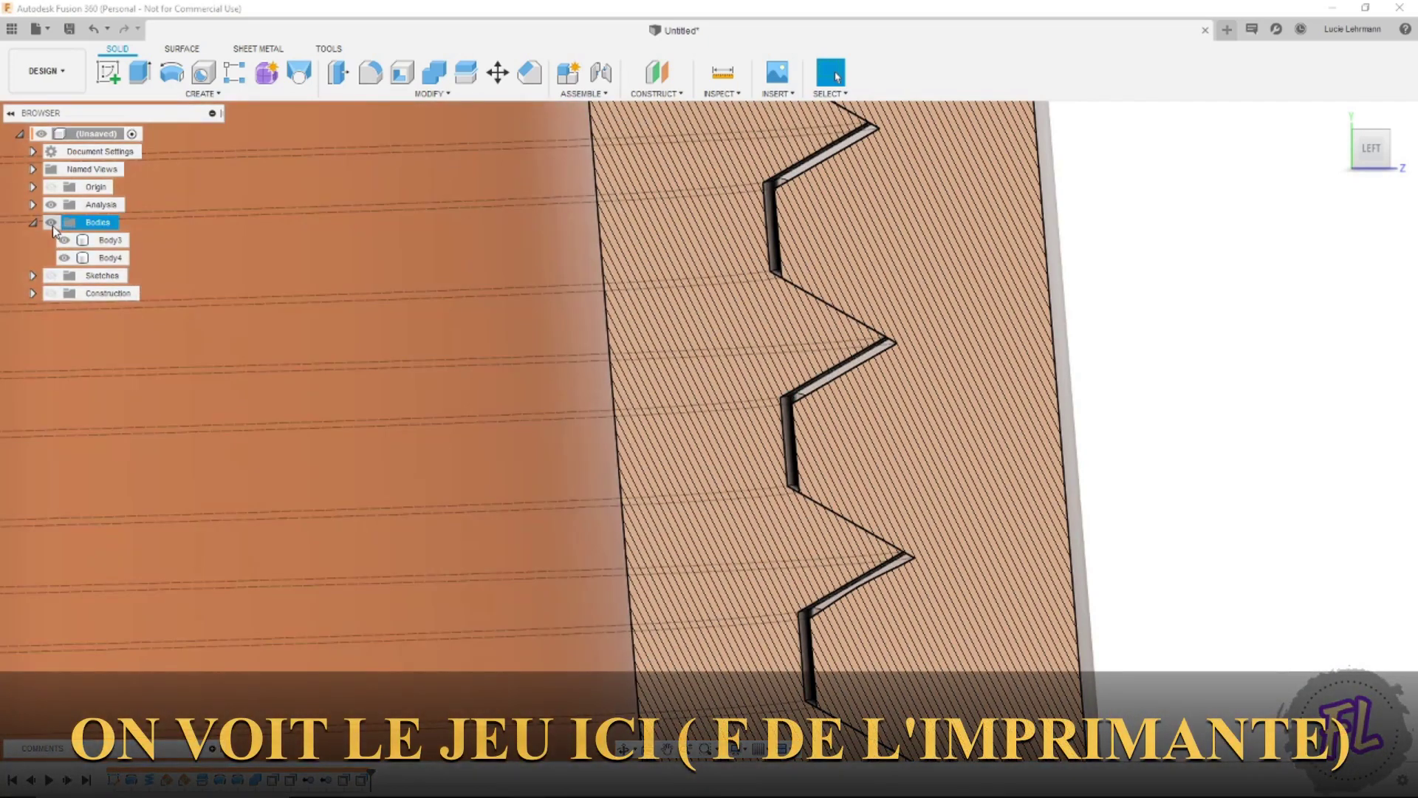
left_click(110, 240)
scroll(626, 371, "down", 5)
scroll(626, 371, "down", 3)
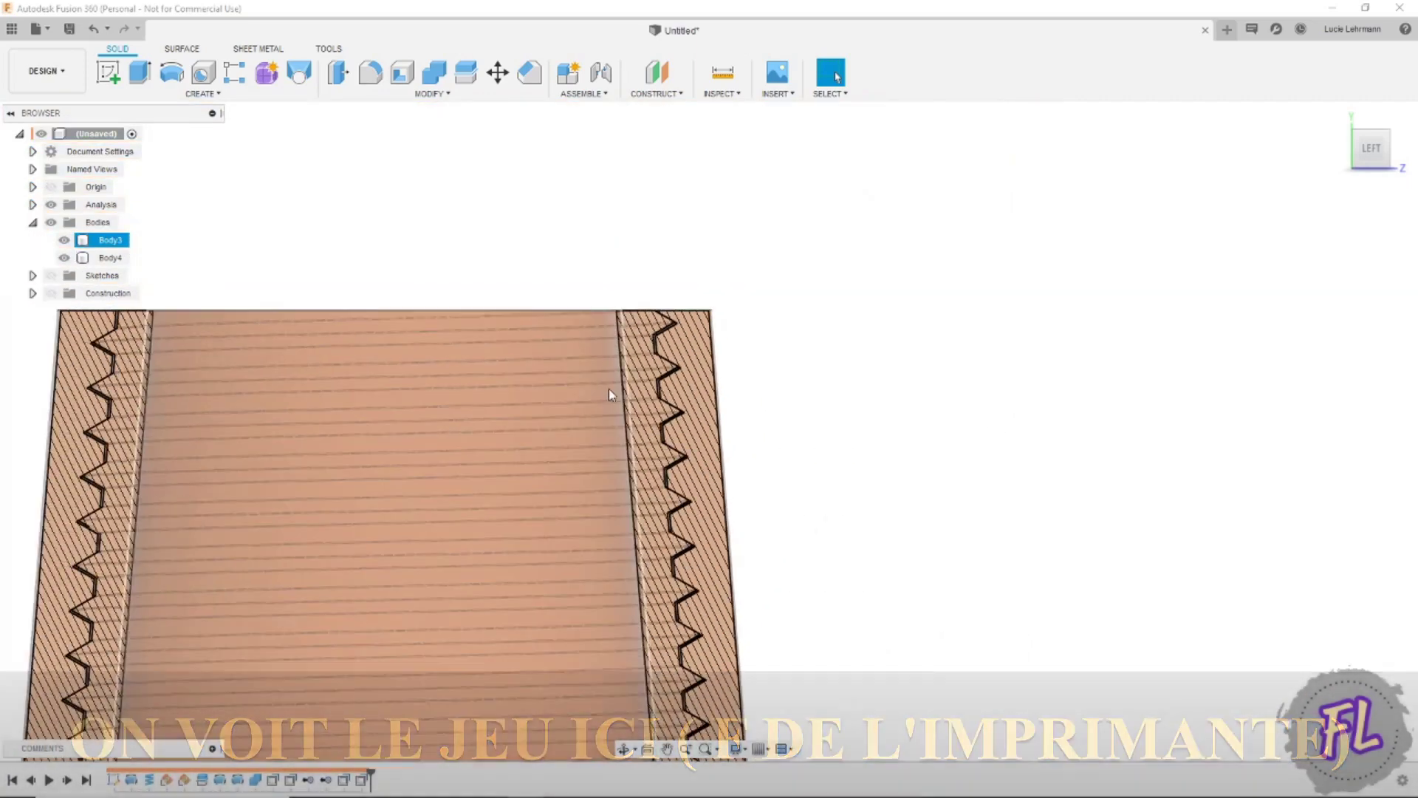
mouse_move(589, 418)
middle_mouse_down()
mouse_move(998, 297)
mouse_move(912, 296)
middle_mouse_up()
left_click(210, 192)
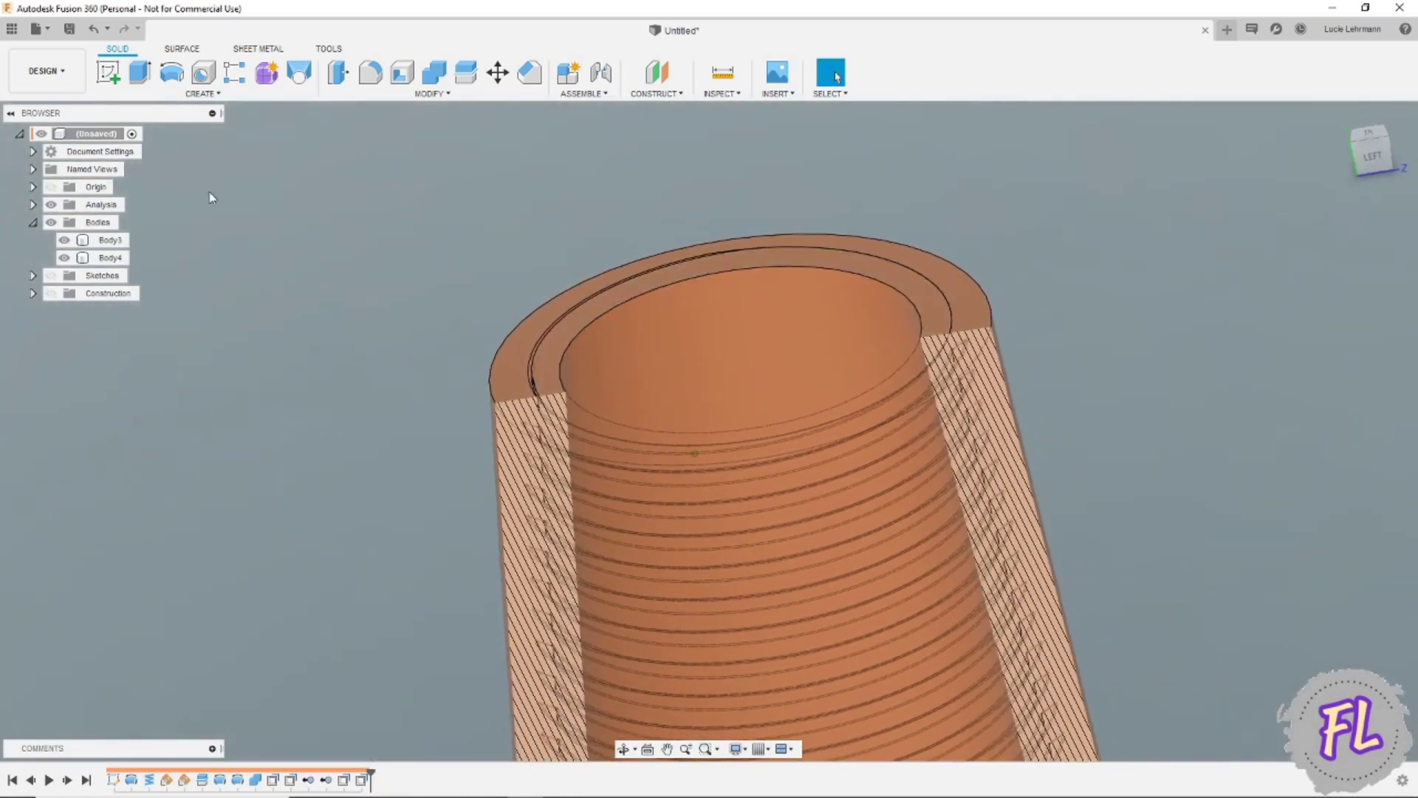
Turn off the section Analysis and toggle Body3 and Body4 visibility to review the whole fitting
left_click(51, 205)
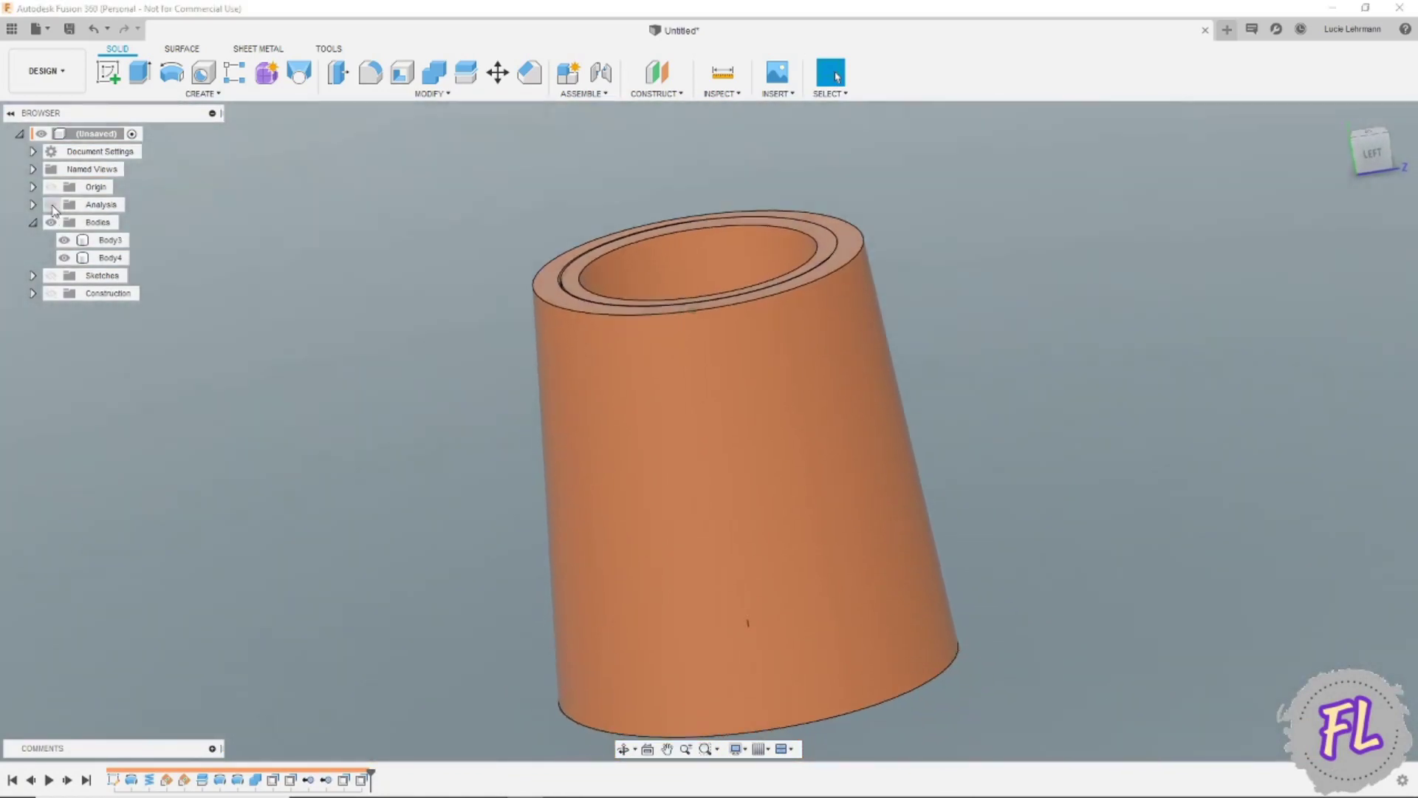
left_click(64, 240)
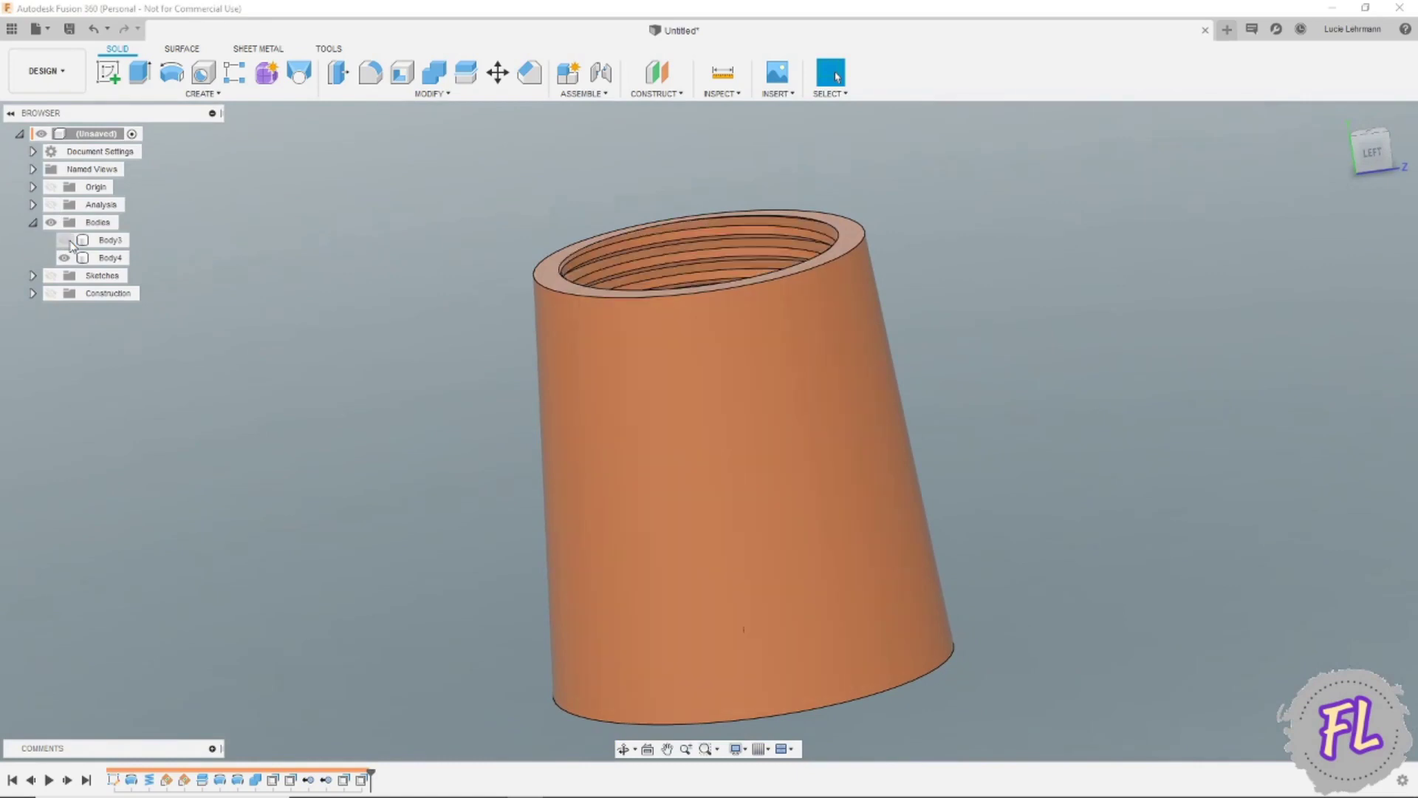
left_click(64, 258)
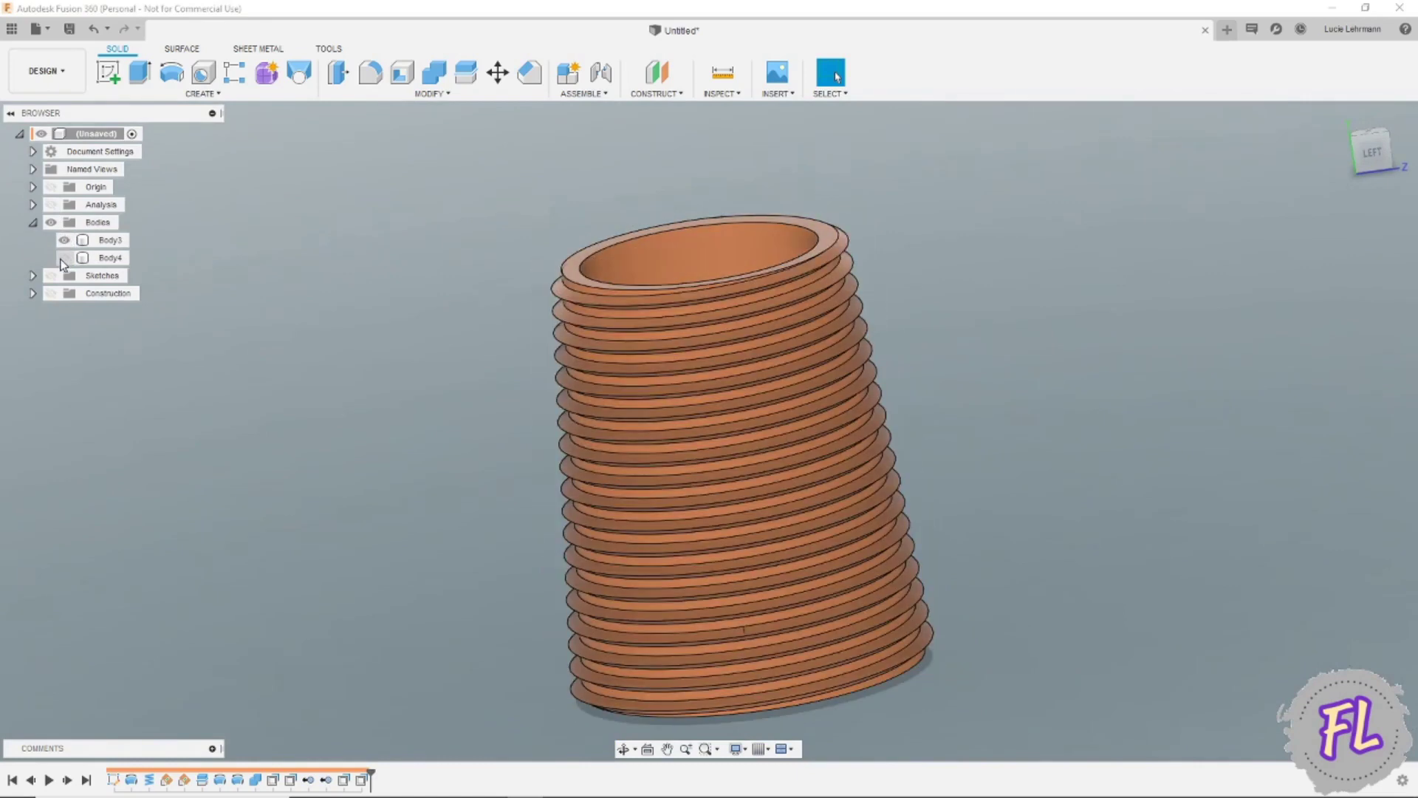
left_click(64, 259)
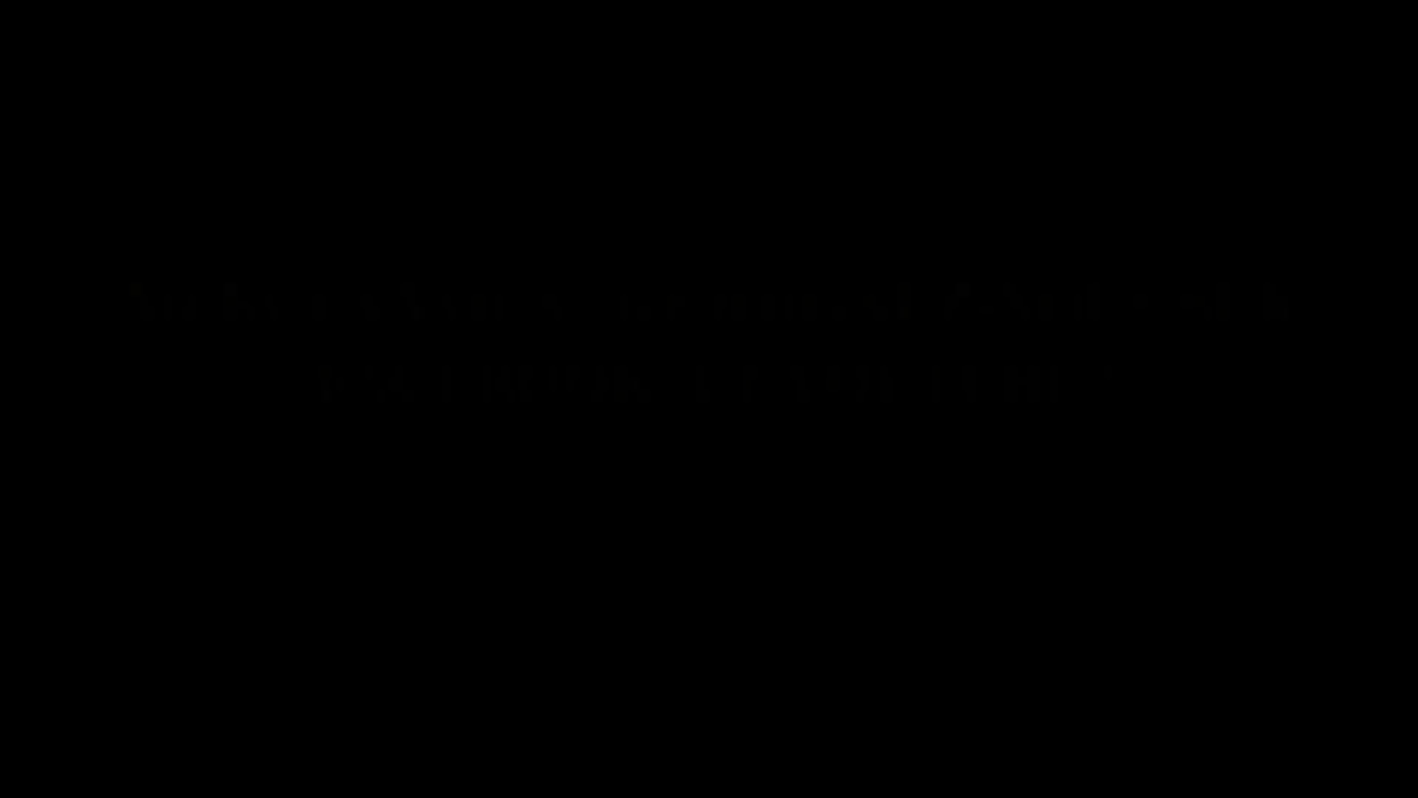